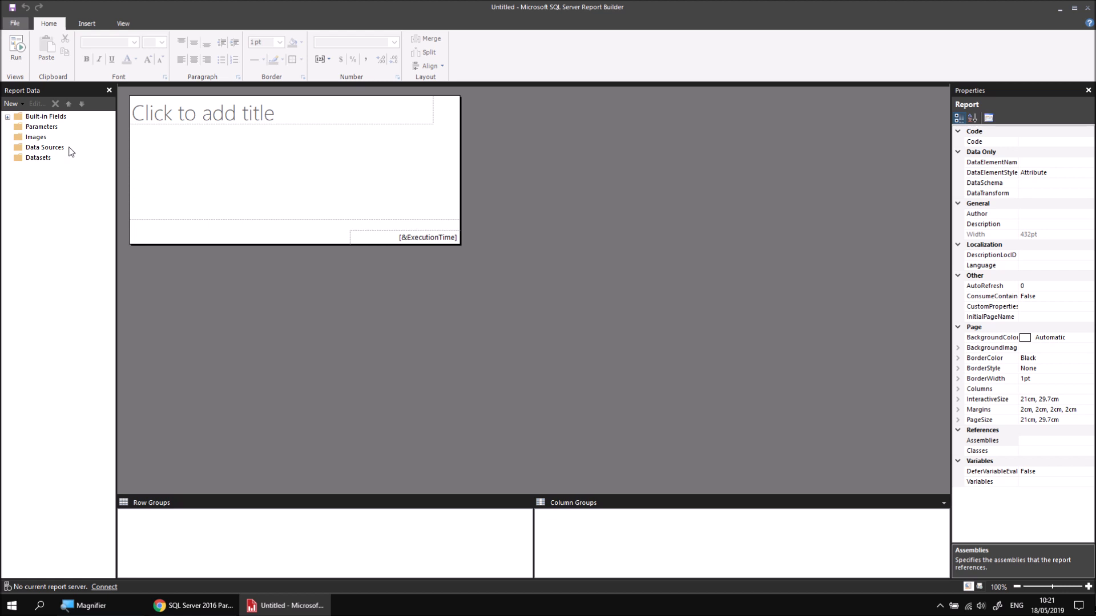
Step: Switch to Chrome to view the SQL Server 2016 Part 8 Movies database video's download link, and return to Report Builder
click(194, 605)
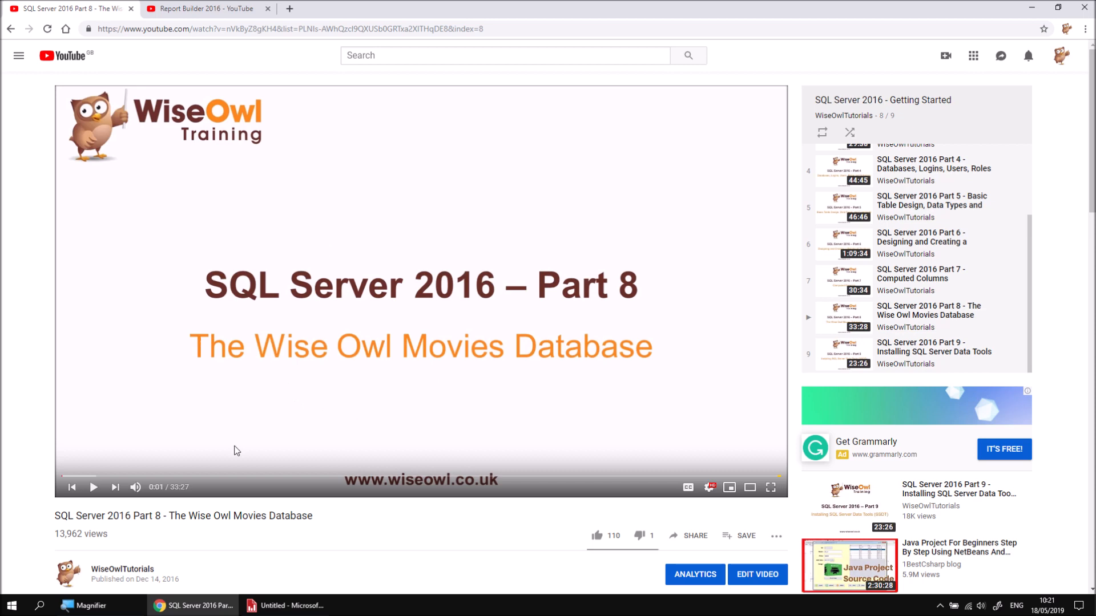
scroll(235, 448, down, 1)
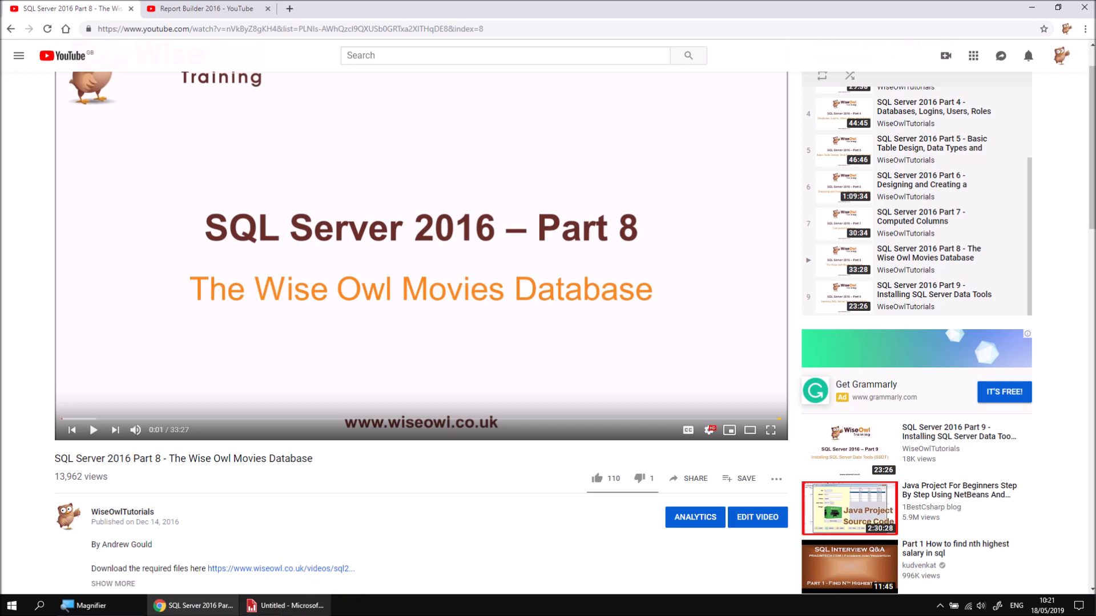
click(279, 605)
Step: Add a data source named Movies that uses a connection embedded in the report
right_click(60, 149)
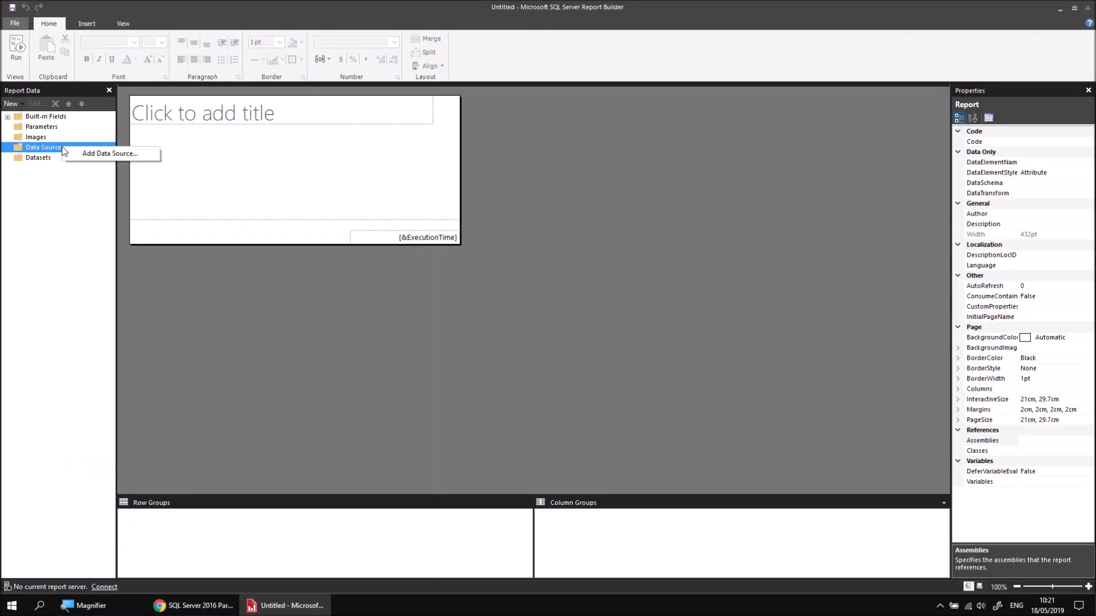
click(96, 156)
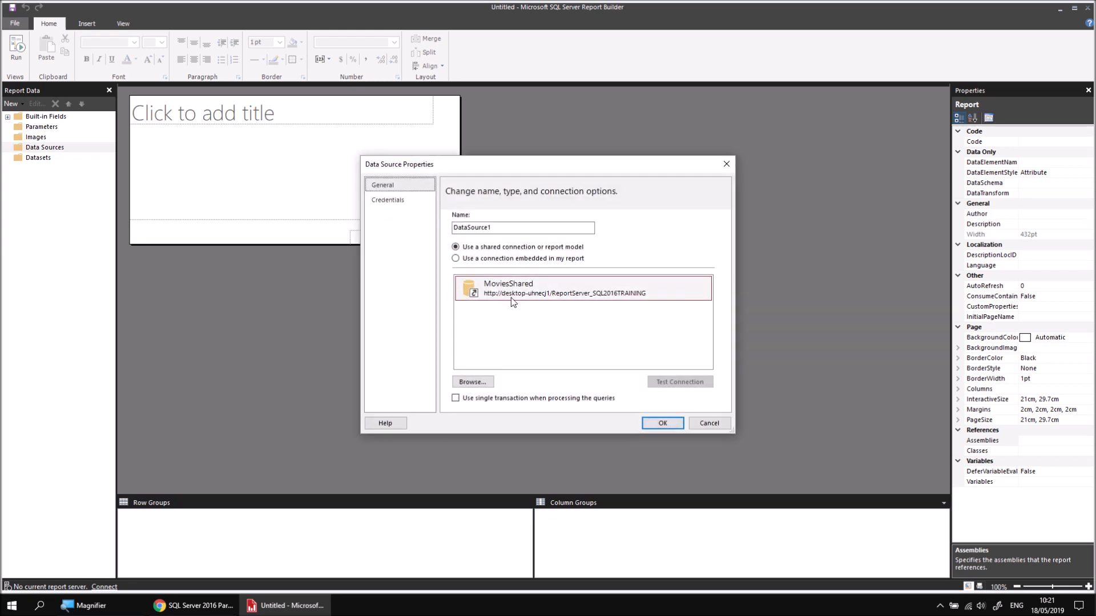
click(508, 297)
double_click(473, 227)
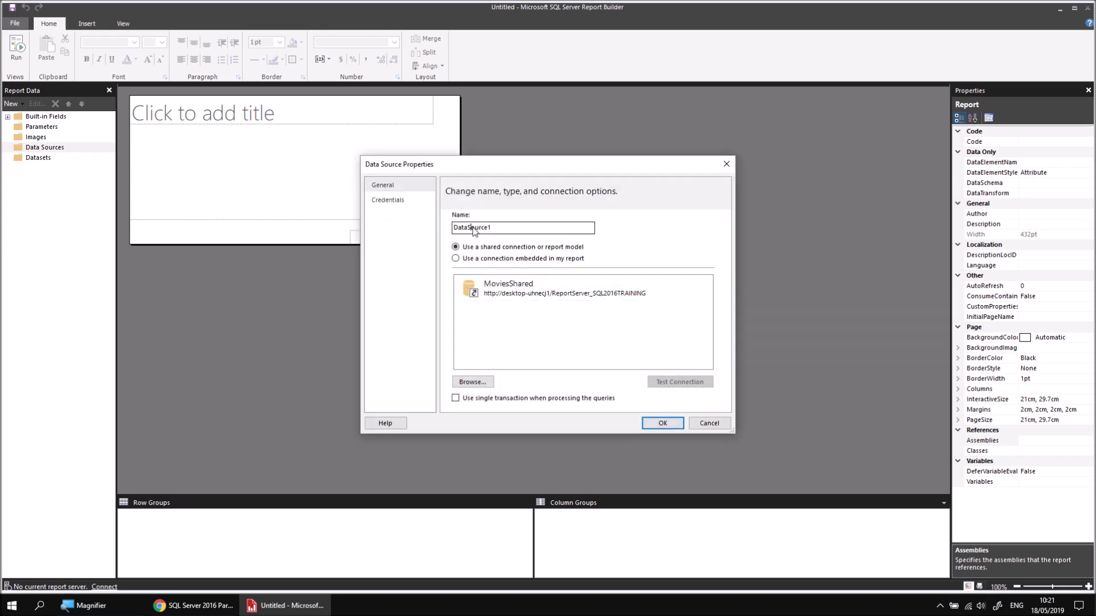
text(Movies)
click(456, 258)
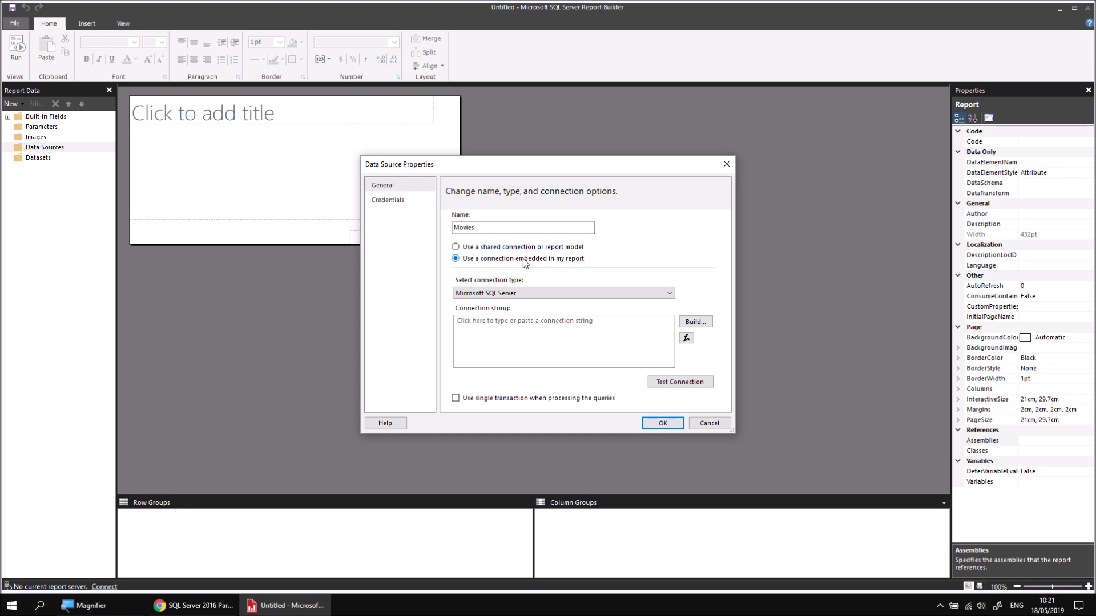
Step: Build the connection to server .\sql2016training and choose the Movies database
click(700, 323)
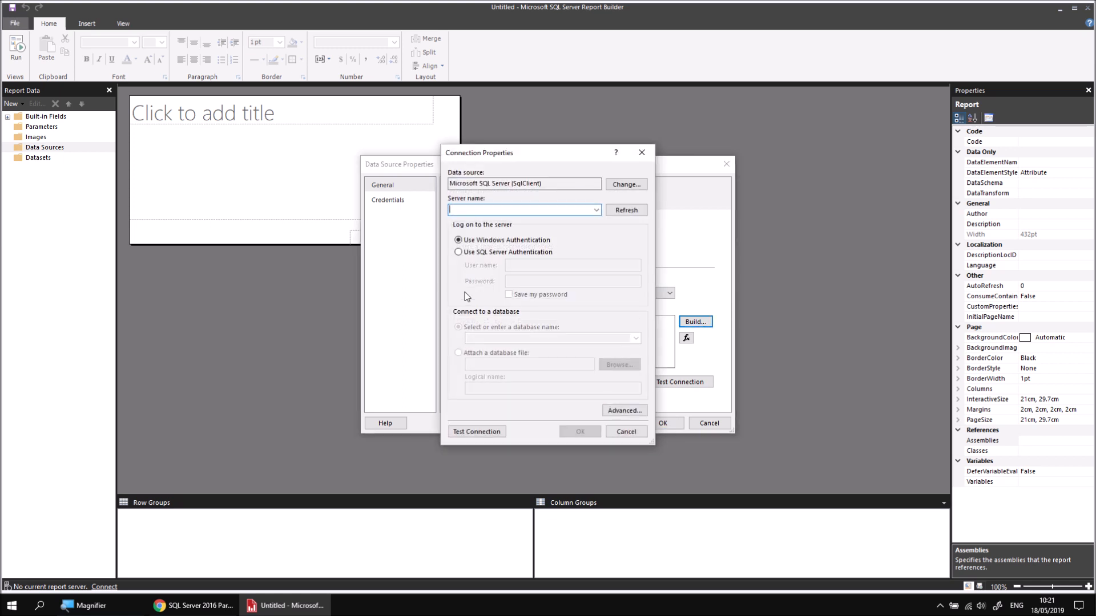
text(.\sql)
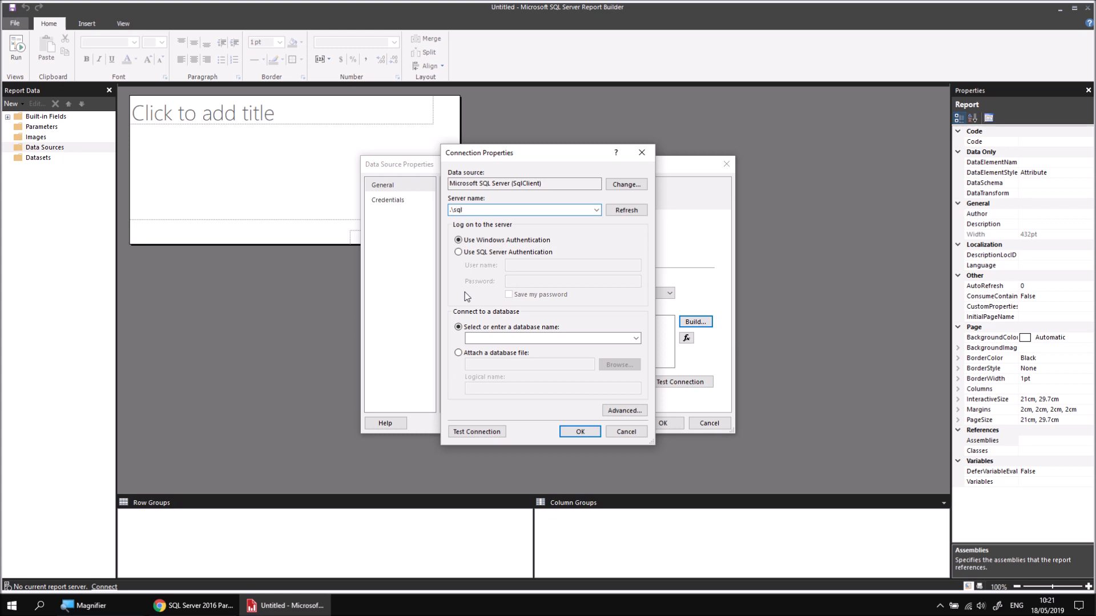
text(2016training)
click(638, 341)
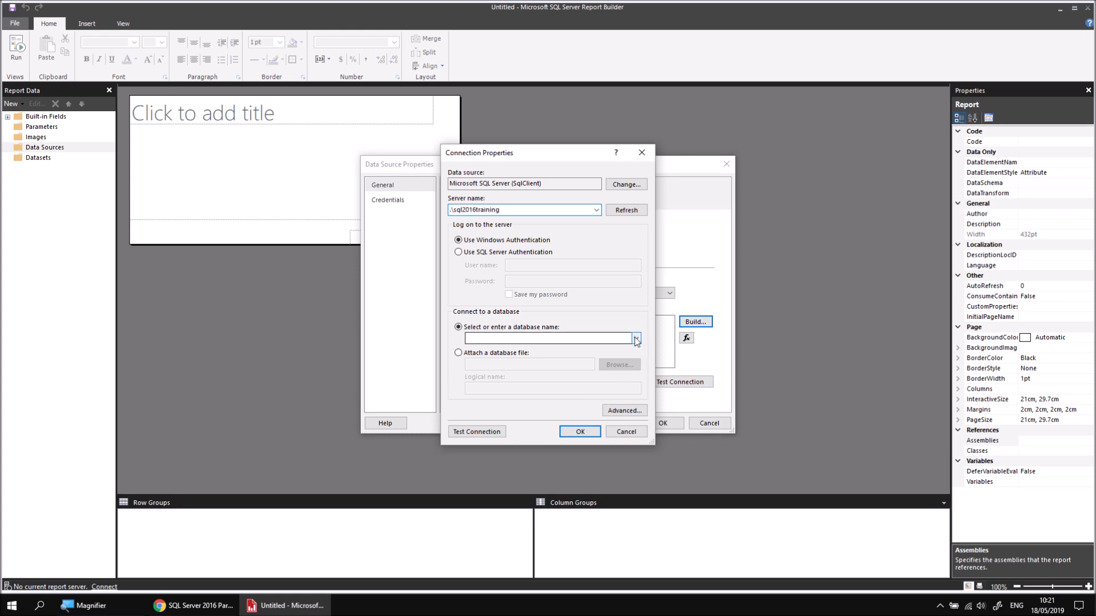
click(500, 370)
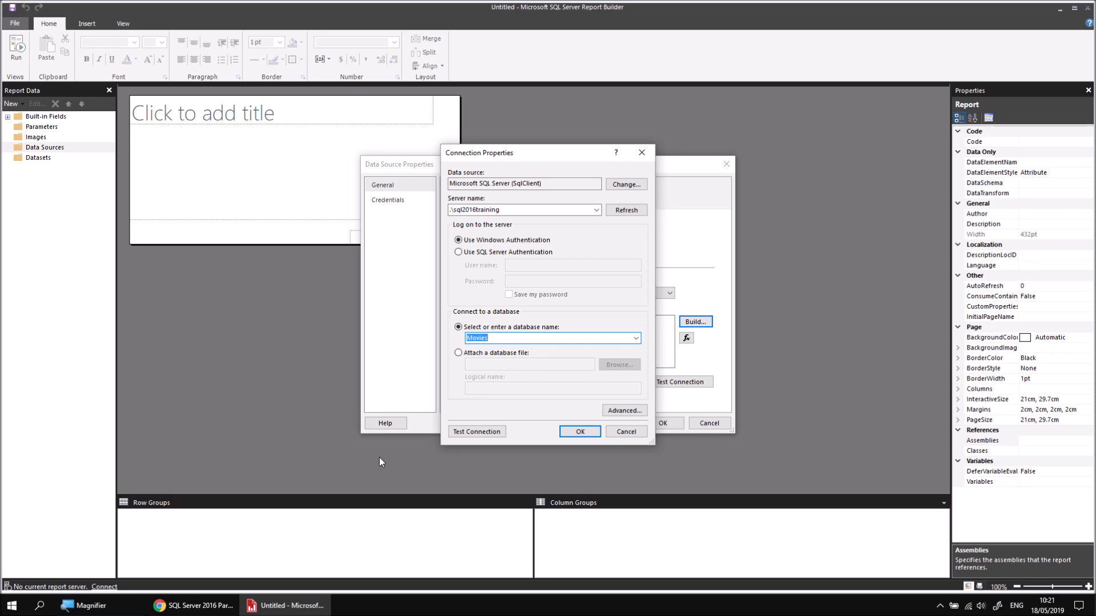
Step: Switch to Chrome to view the Report Builder 2016 video playlist, and return to Report Builder
click(194, 606)
click(208, 10)
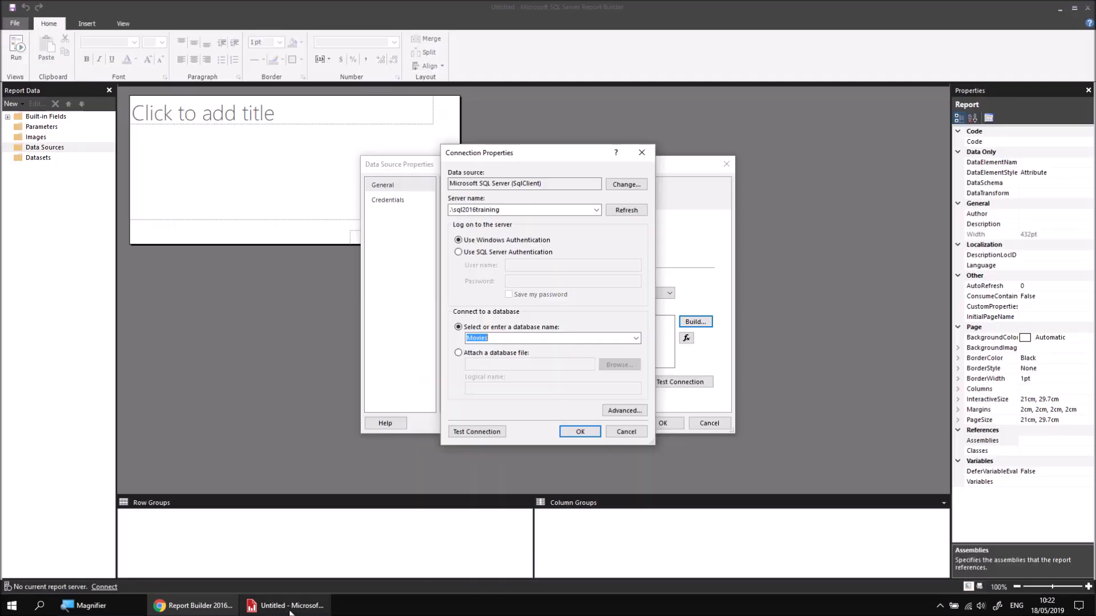
click(285, 606)
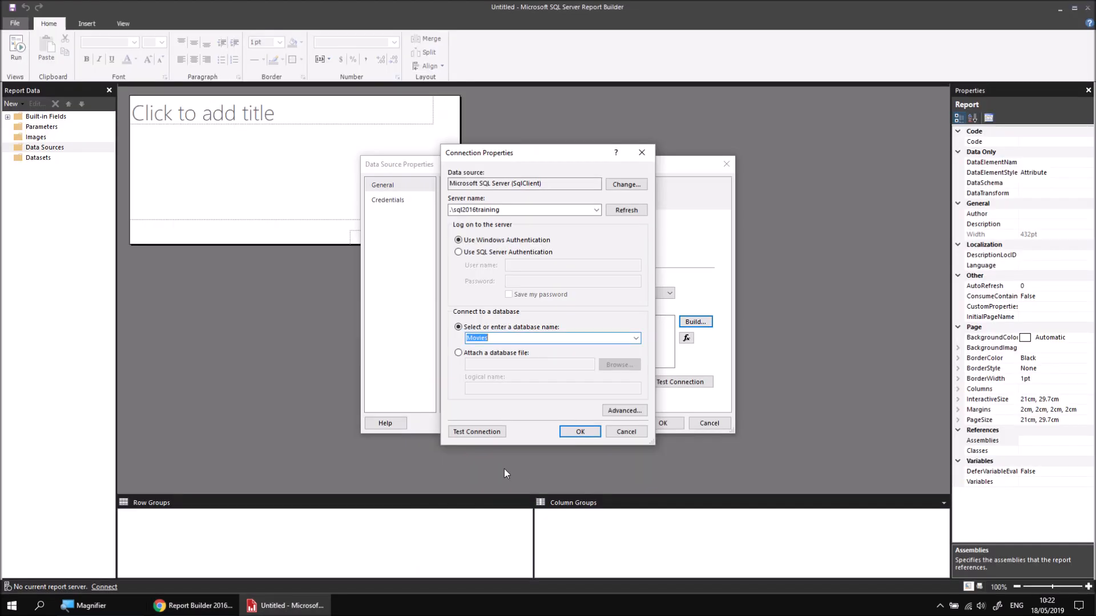
Step: Accept the connection settings and finish creating the Movies data source
click(579, 431)
click(662, 423)
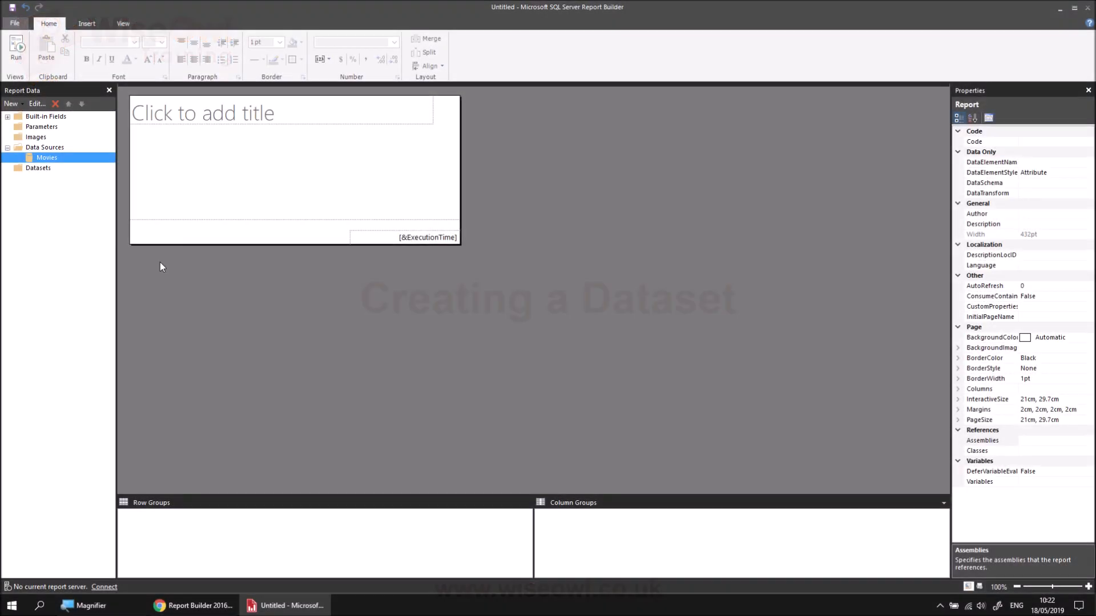
Step: Add an embedded dataset named FilmGenres based on the Movies data source
right_click(59, 163)
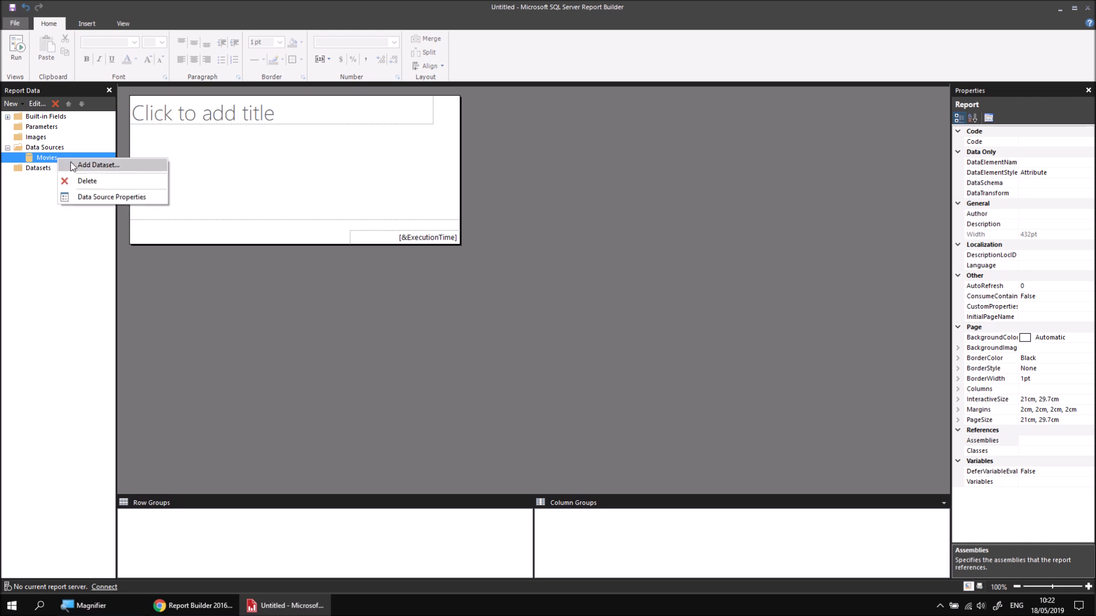
click(97, 165)
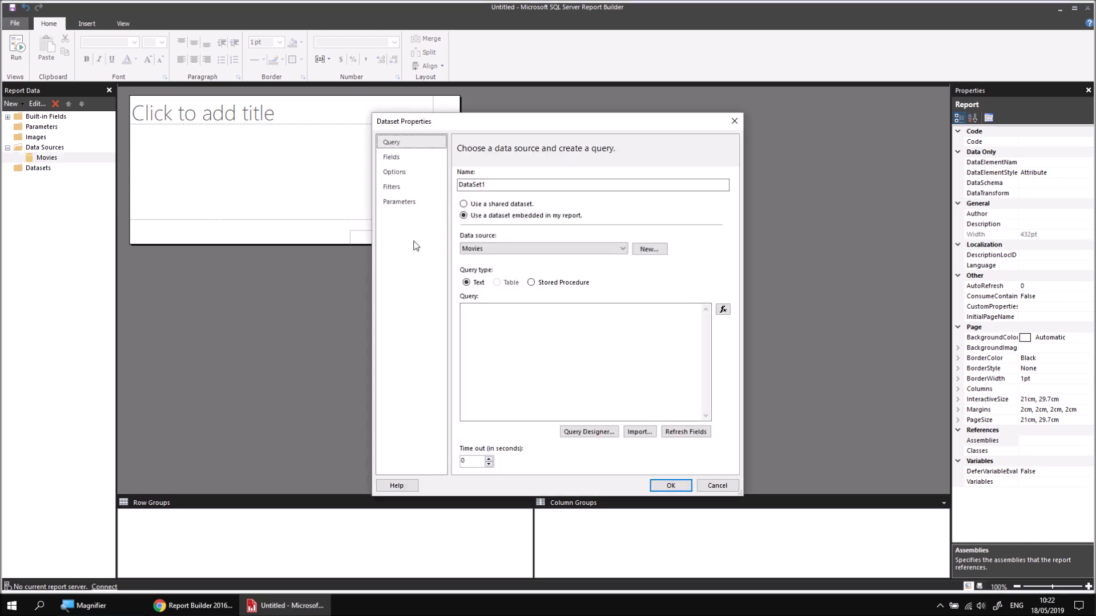
double_click(468, 186)
text(FilmGenres)
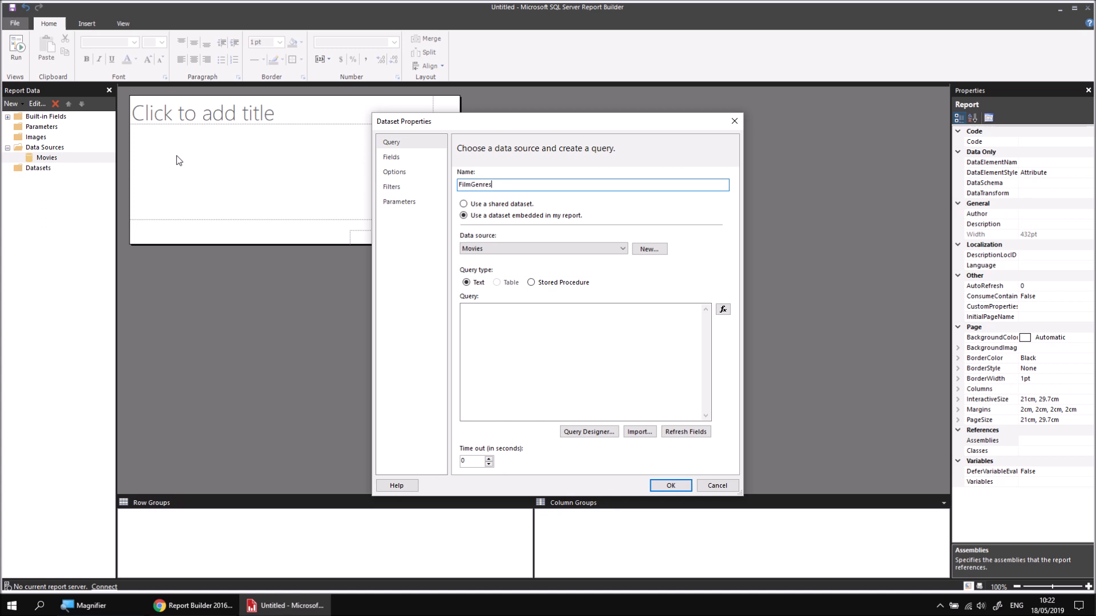
Step: In the Query Designer, include the GenreID and Genre fields from the Genre table
click(592, 432)
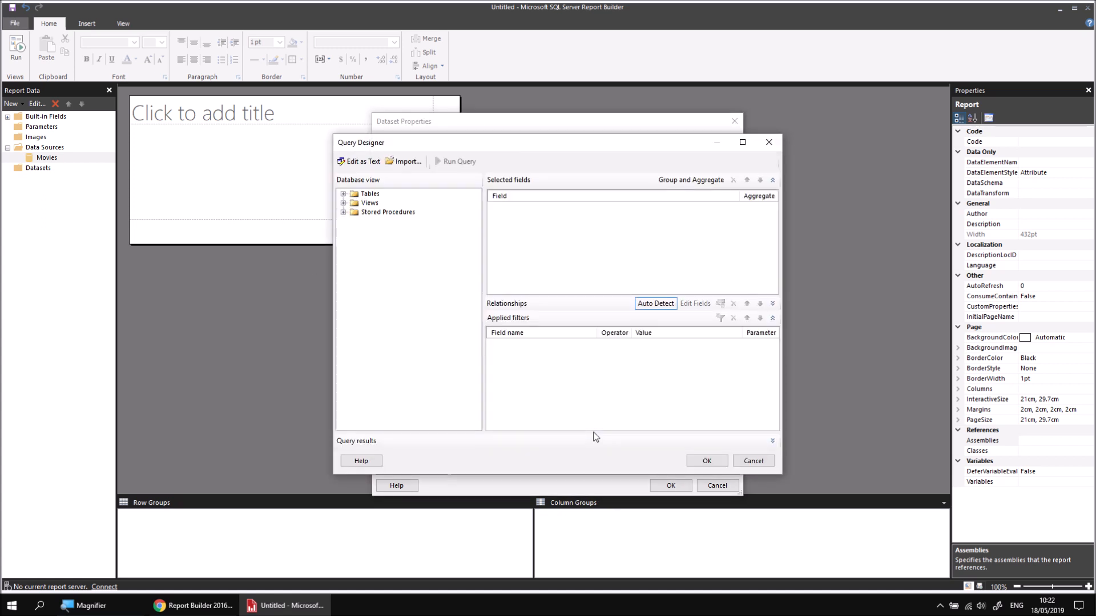
click(342, 194)
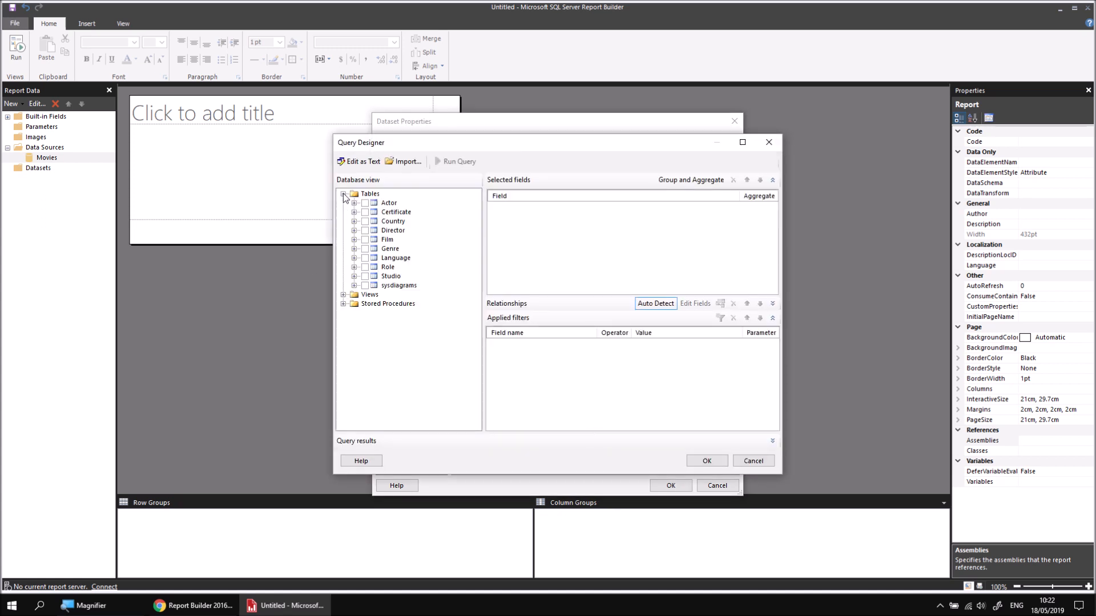
click(354, 249)
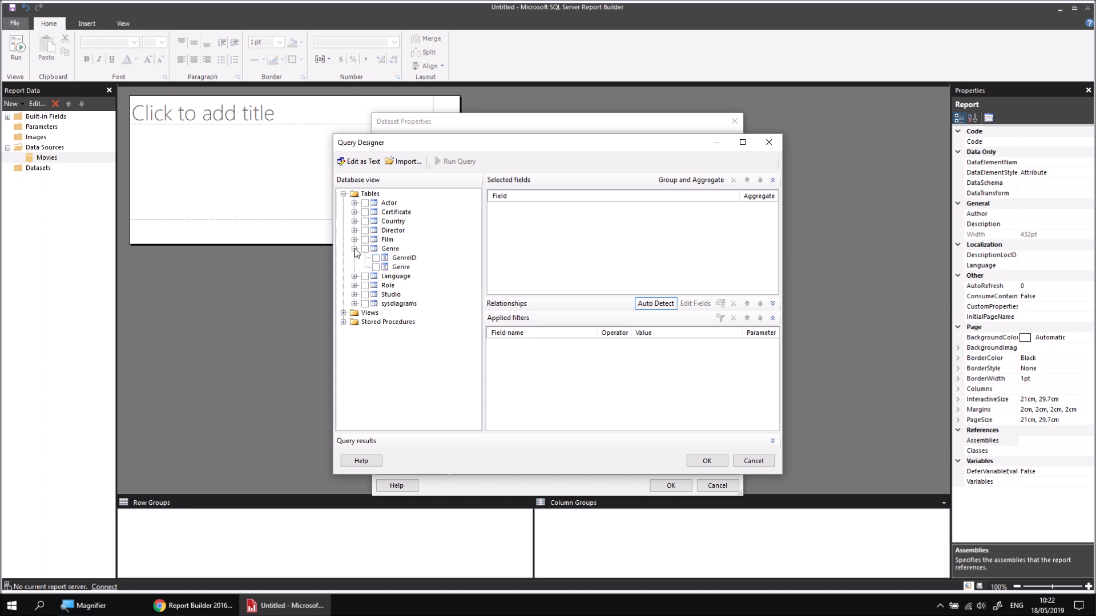
click(376, 258)
click(376, 267)
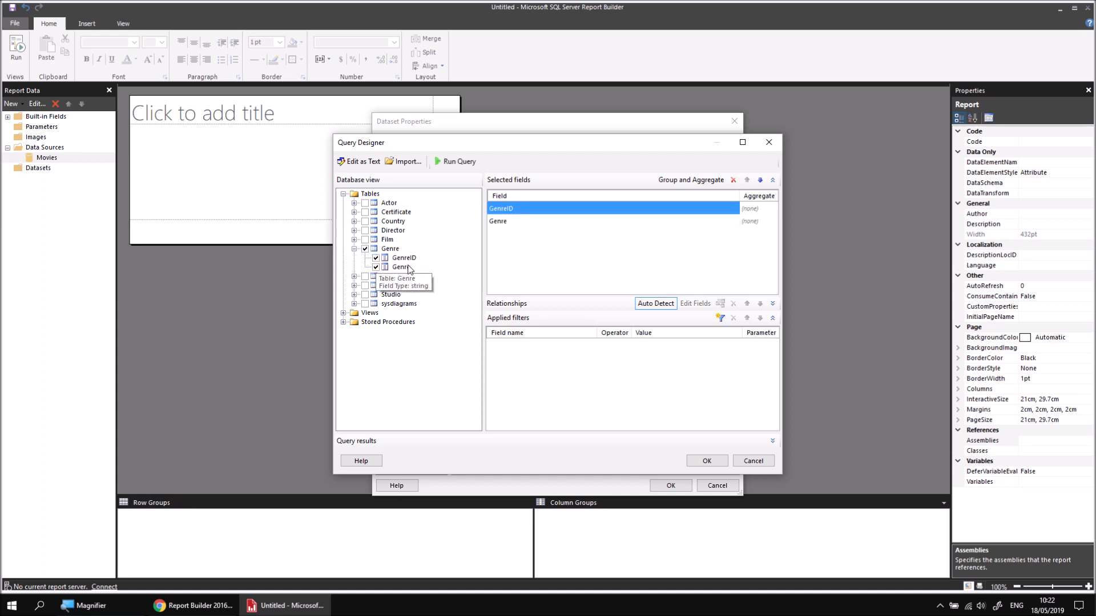
Step: Include Title, RunTimeMinutes and OscarWins from the Film table in the query, and save the dataset
click(354, 239)
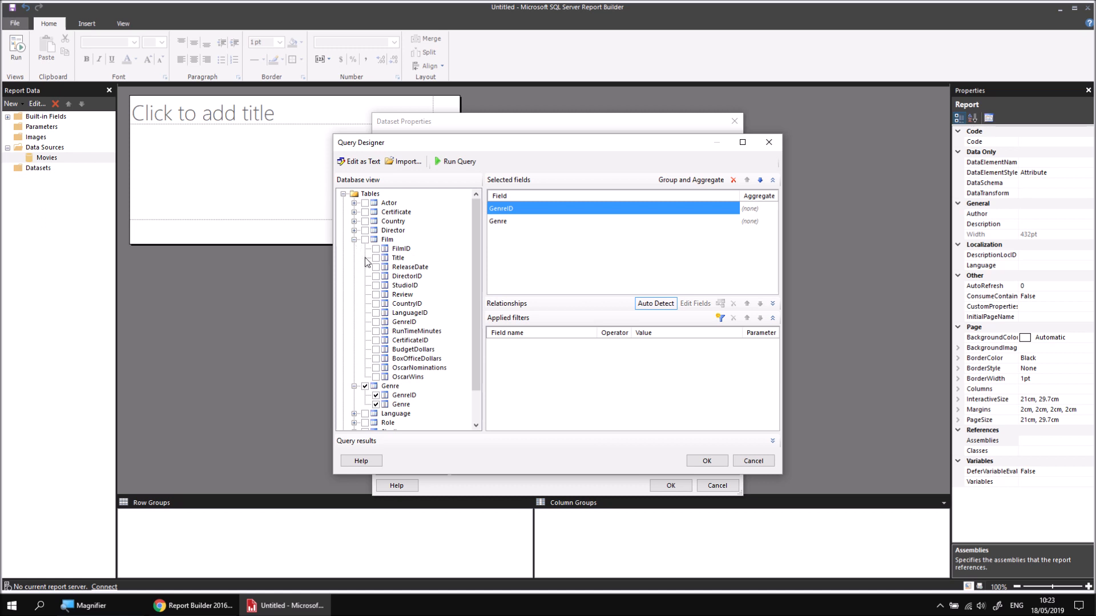
click(376, 258)
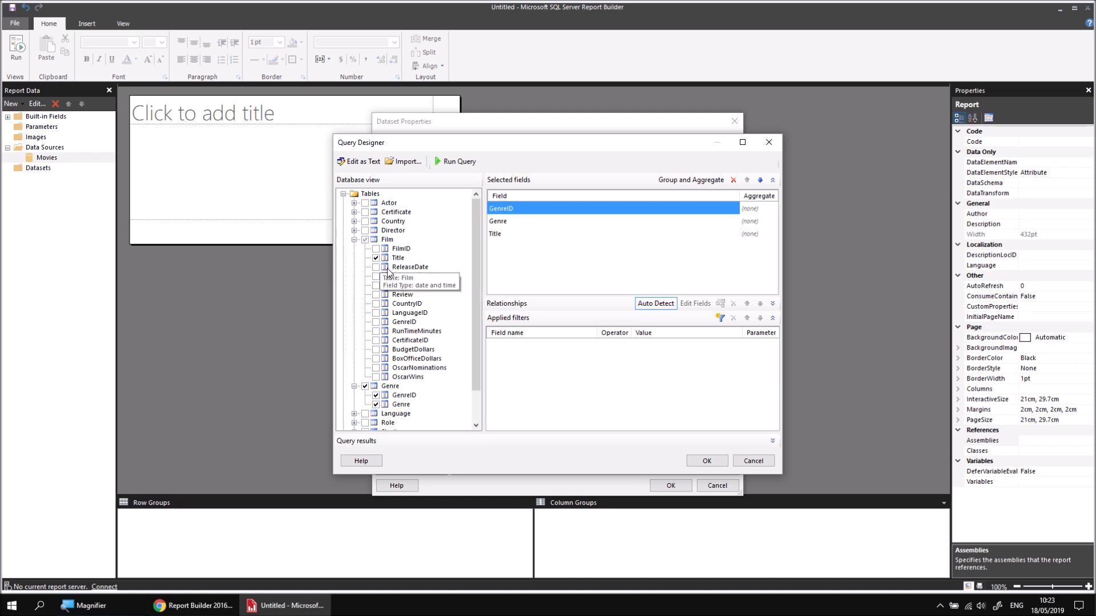
click(375, 331)
click(375, 377)
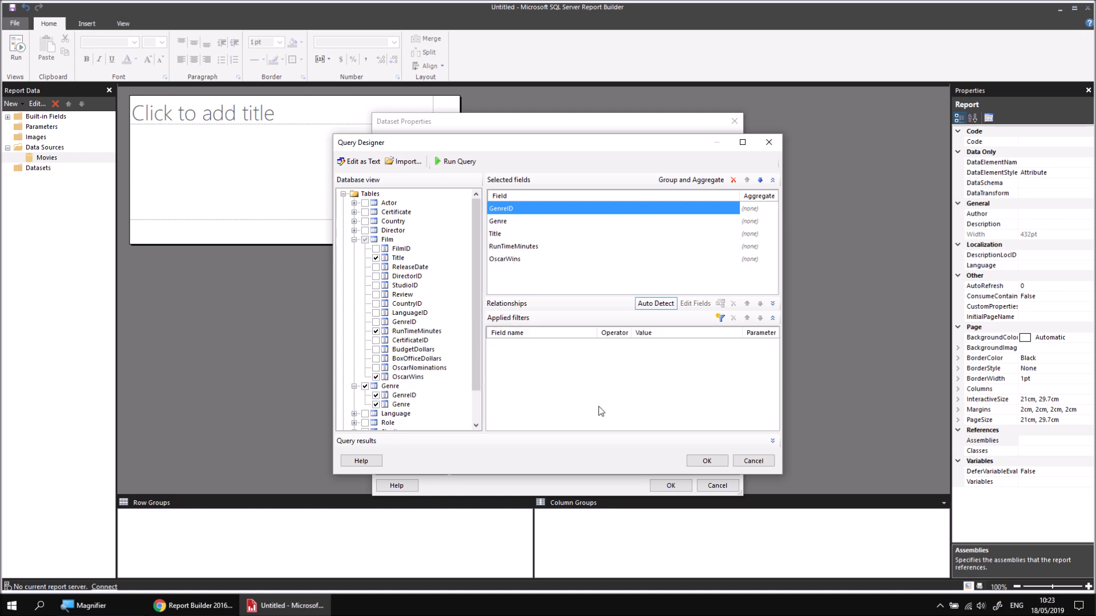
click(706, 460)
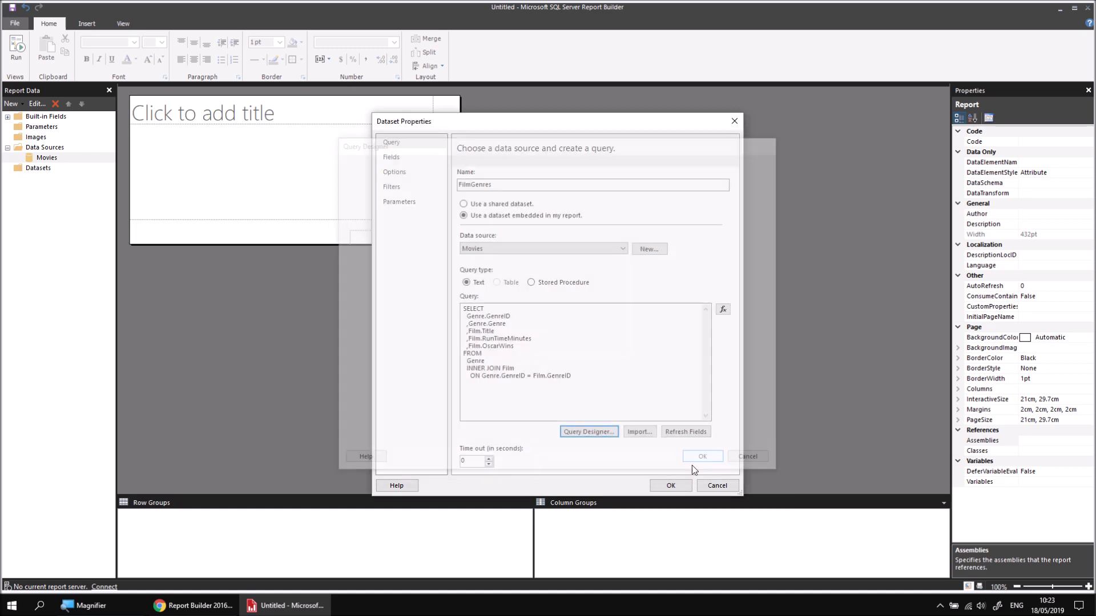
click(670, 486)
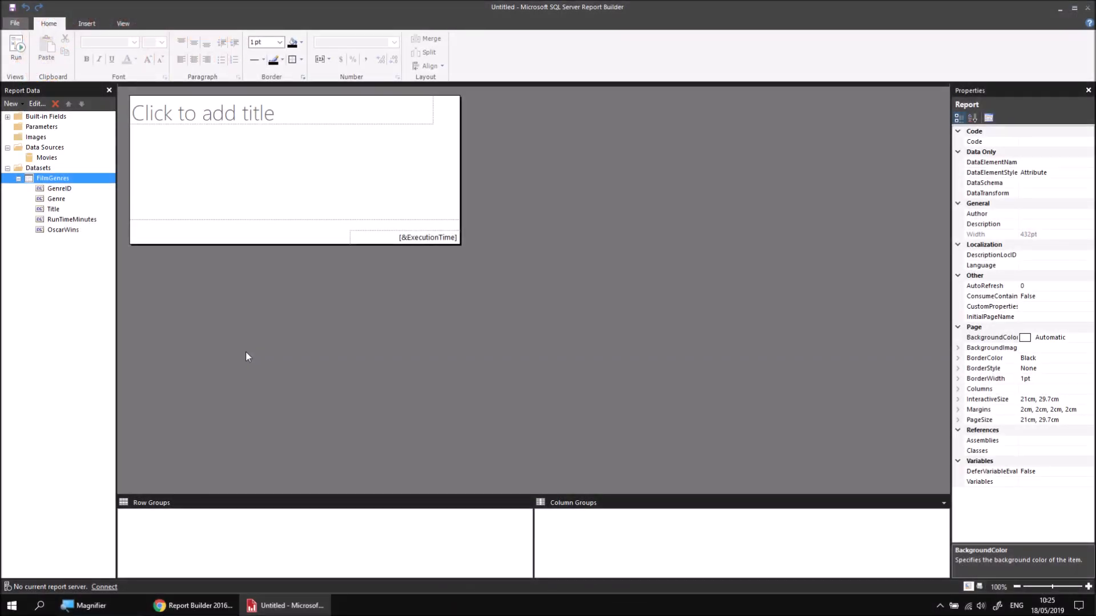
Step: Delete the report's title placeholder and insert a table at the upper-left corner of the report body
drag(258, 163, 190, 115)
key(Delete)
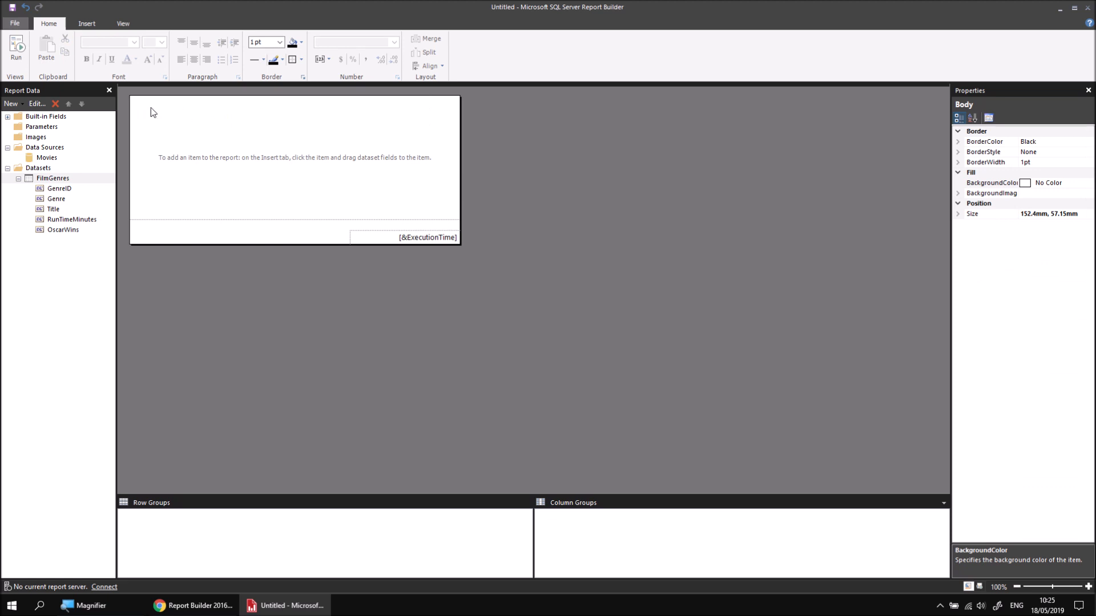
right_click(133, 99)
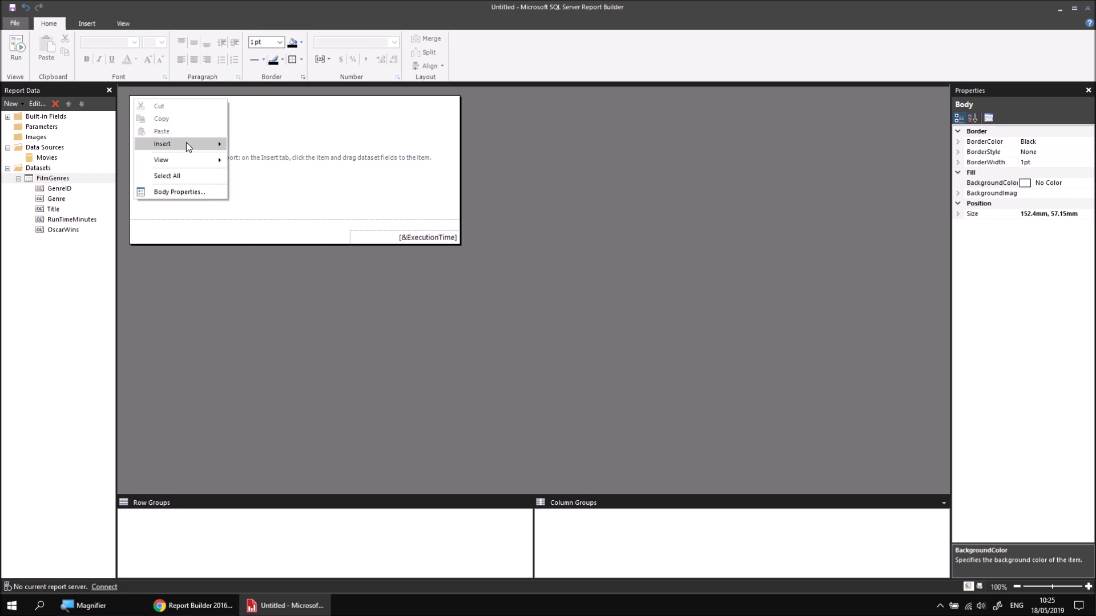
mouse_move(186, 143)
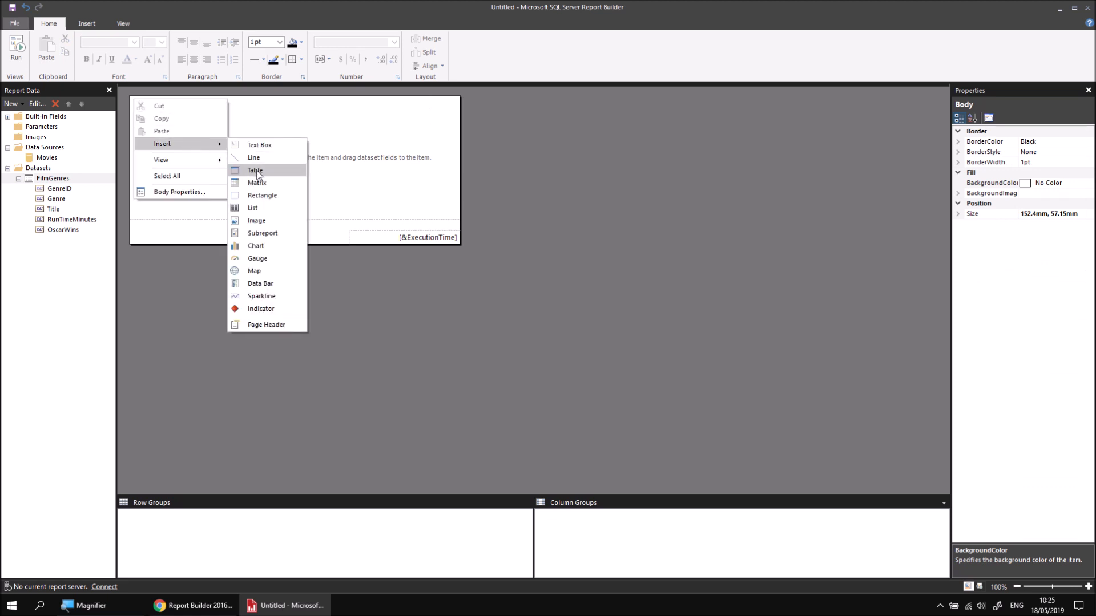
click(257, 174)
drag(141, 99, 139, 97)
Step: Fill the table's data row with the Title, RunTimeMinutes and OscarWins fields, in that order
click(179, 114)
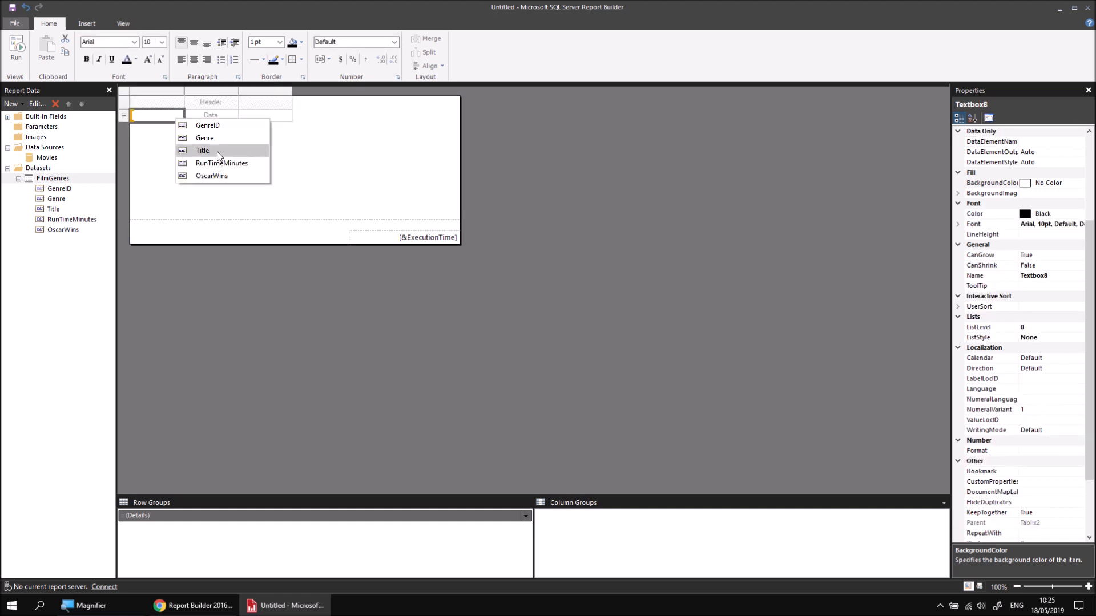
click(217, 151)
click(234, 115)
click(282, 163)
click(288, 115)
click(321, 172)
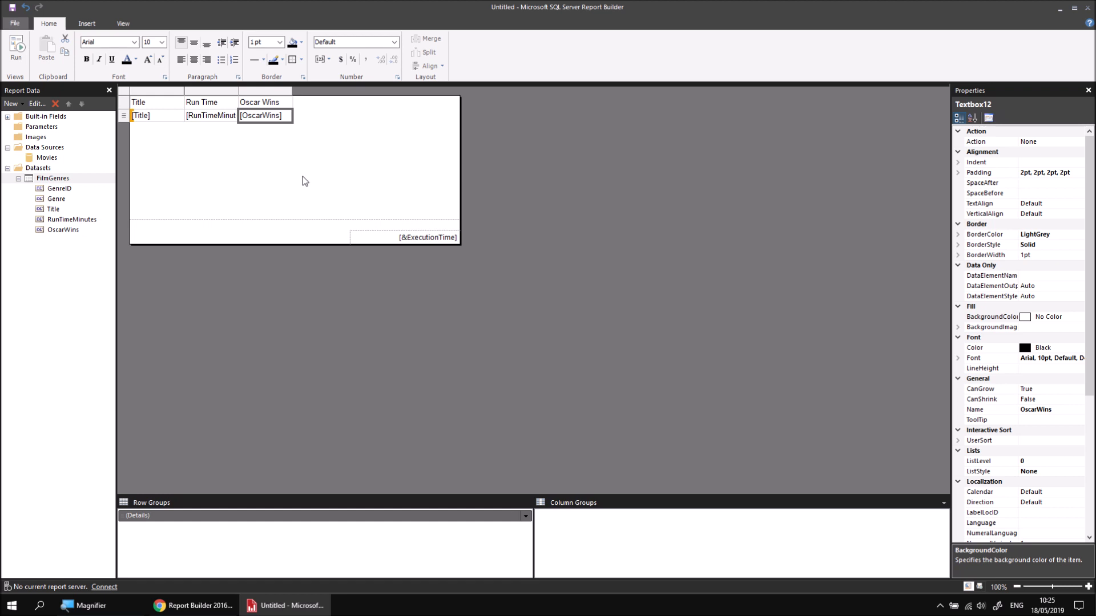
Step: Add a parent row group to the Details group, grouped by GenreID, with a group header and footer
right_click(208, 520)
mouse_move(244, 521)
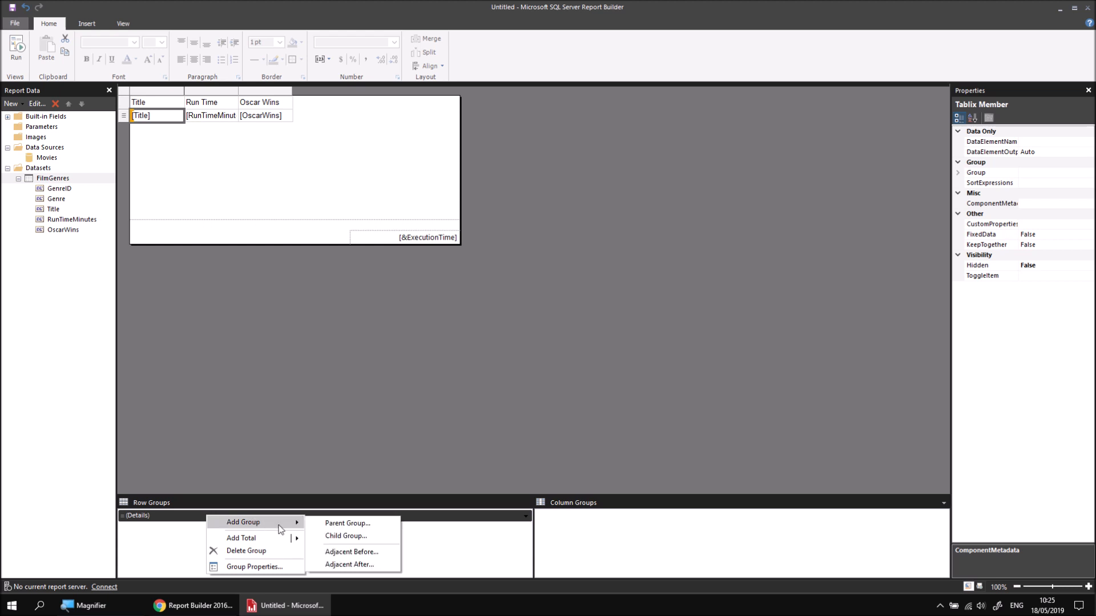
click(320, 522)
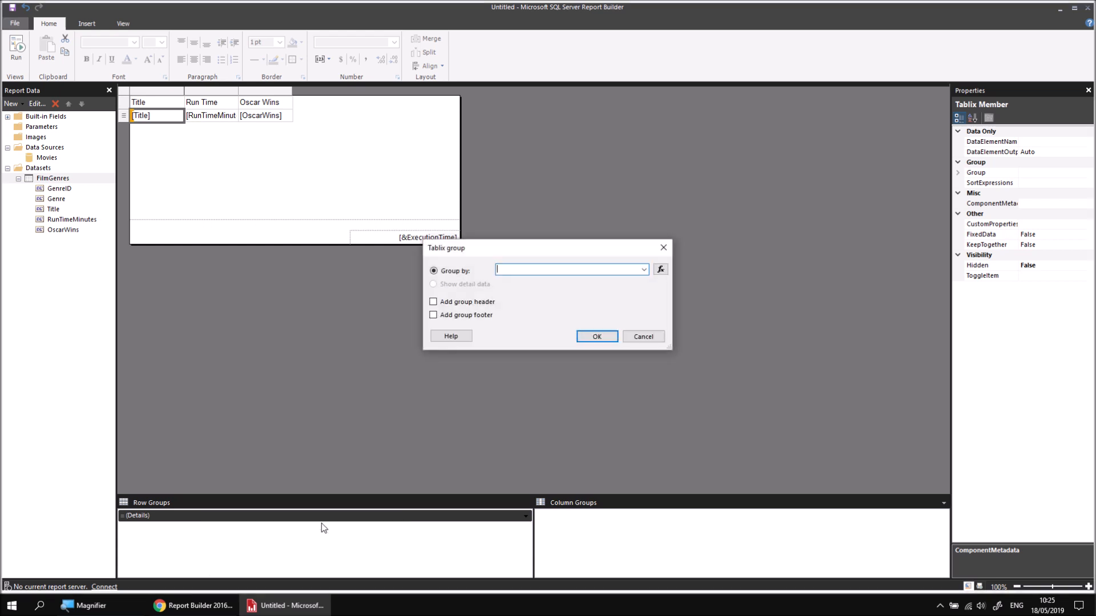
click(645, 269)
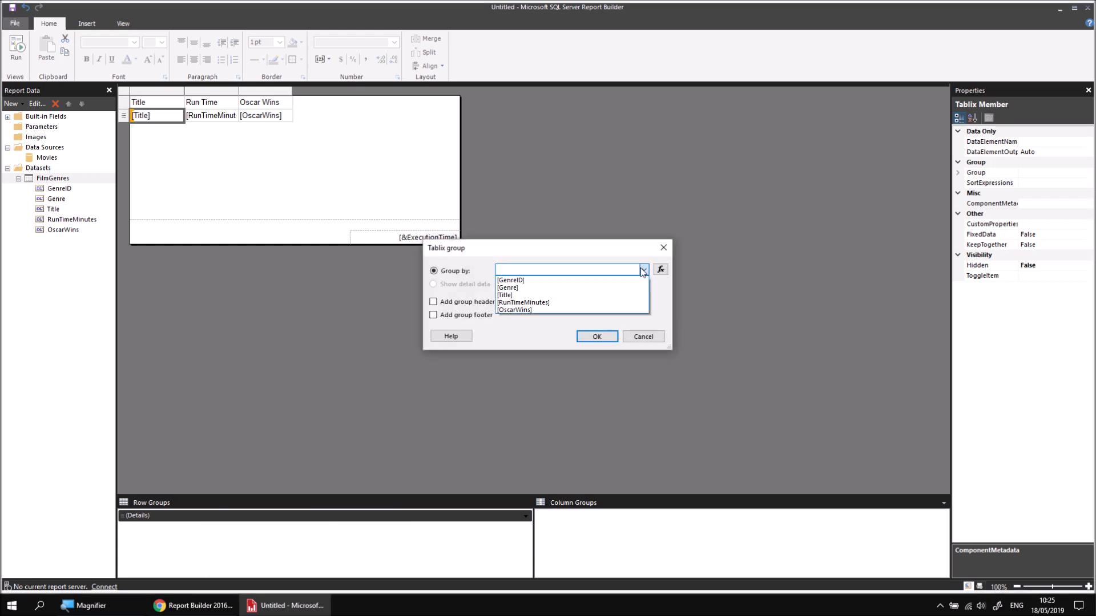
click(550, 281)
click(434, 302)
click(434, 315)
click(598, 341)
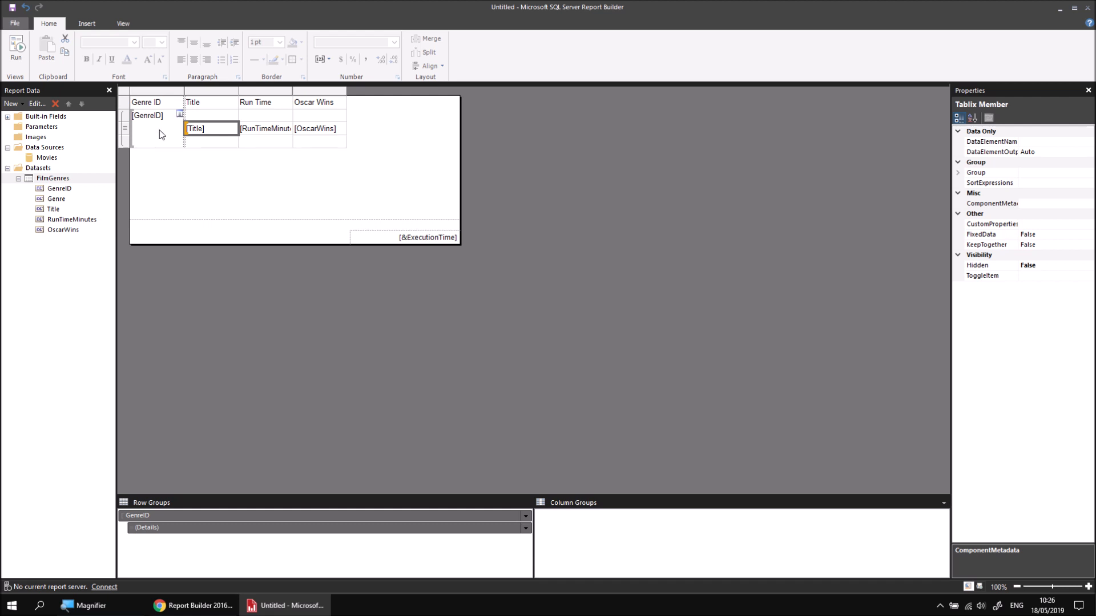
Step: Delete the Genre ID column and insert a new row inside the GenreID group, above its existing header row
right_click(155, 91)
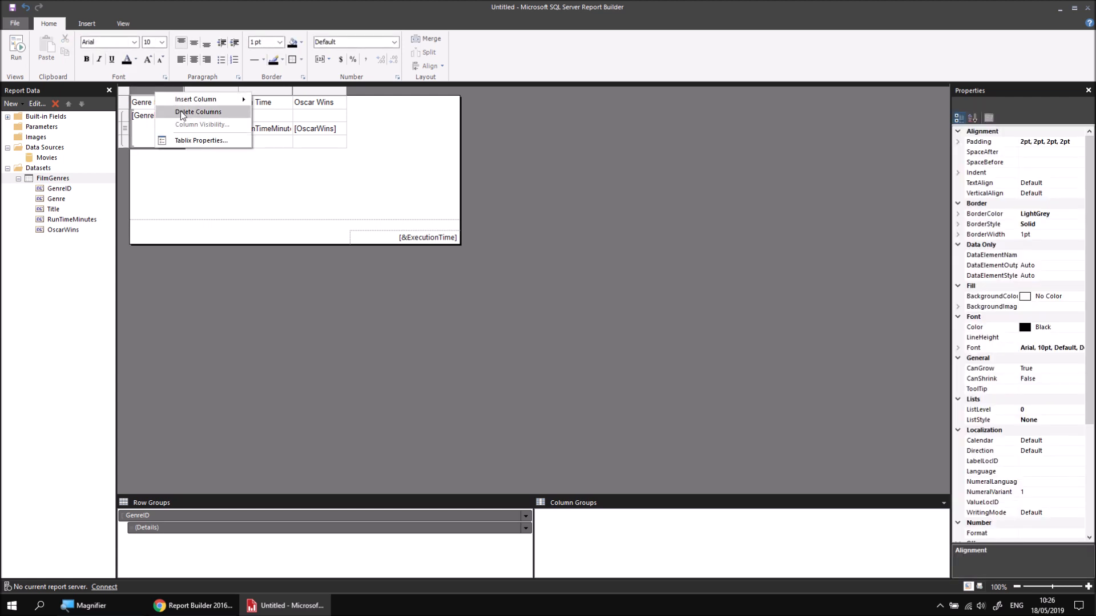
click(181, 112)
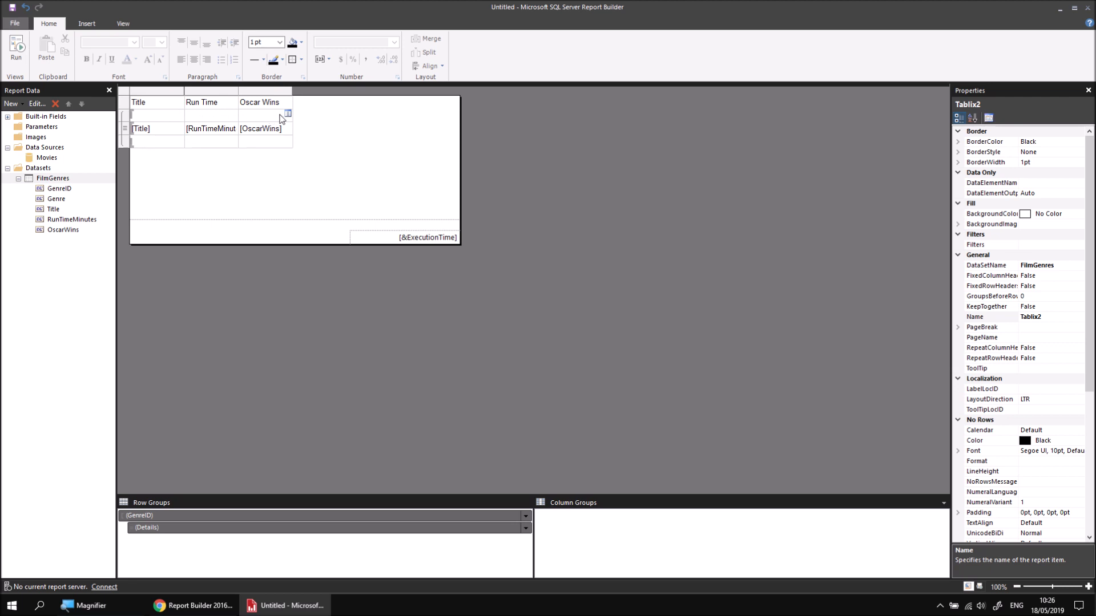
right_click(128, 120)
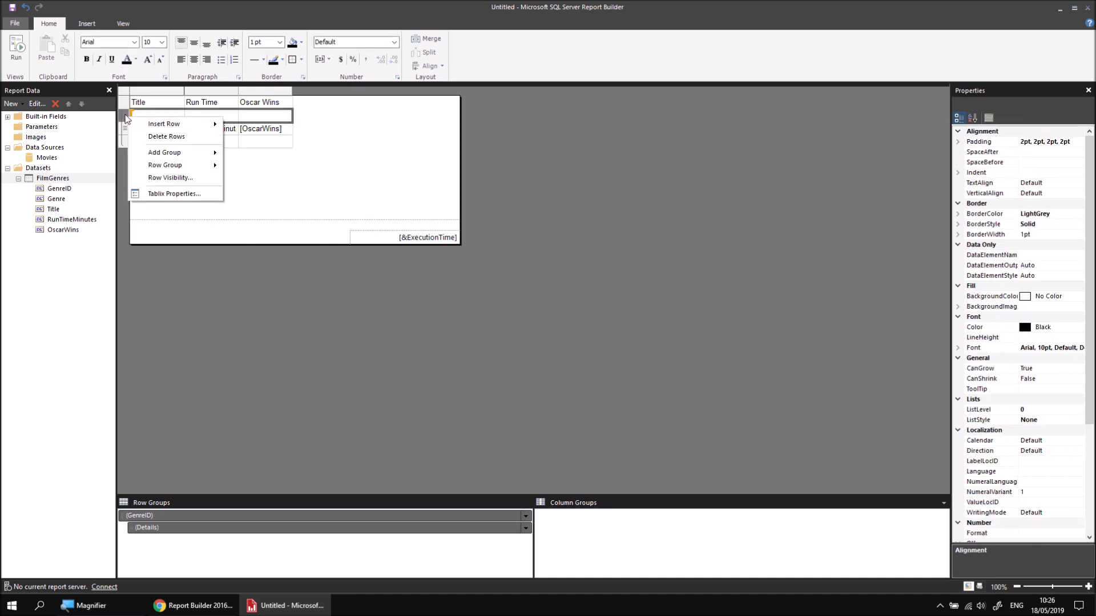
mouse_move(184, 124)
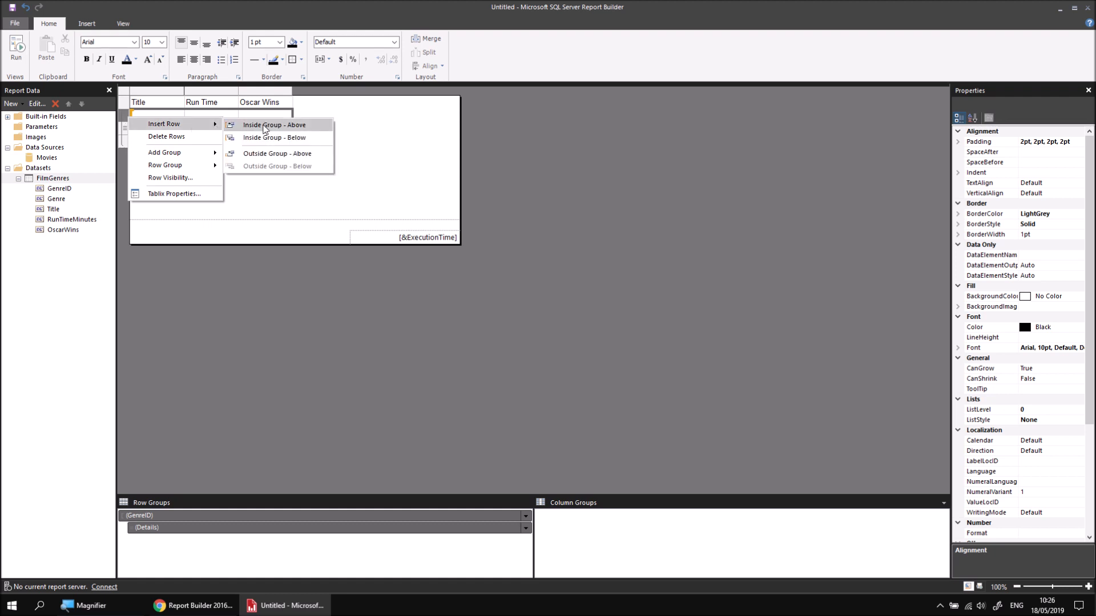
click(265, 126)
Step: Merge the three cells of the new group header row and fill the merged cell with the Genre field
click(158, 117)
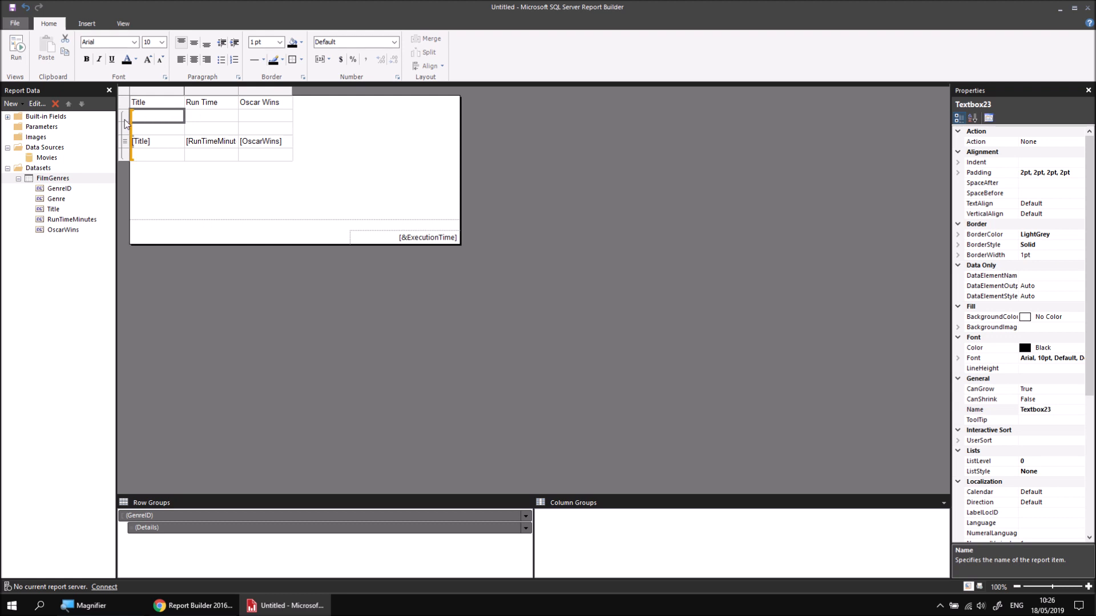
shift+click(256, 121)
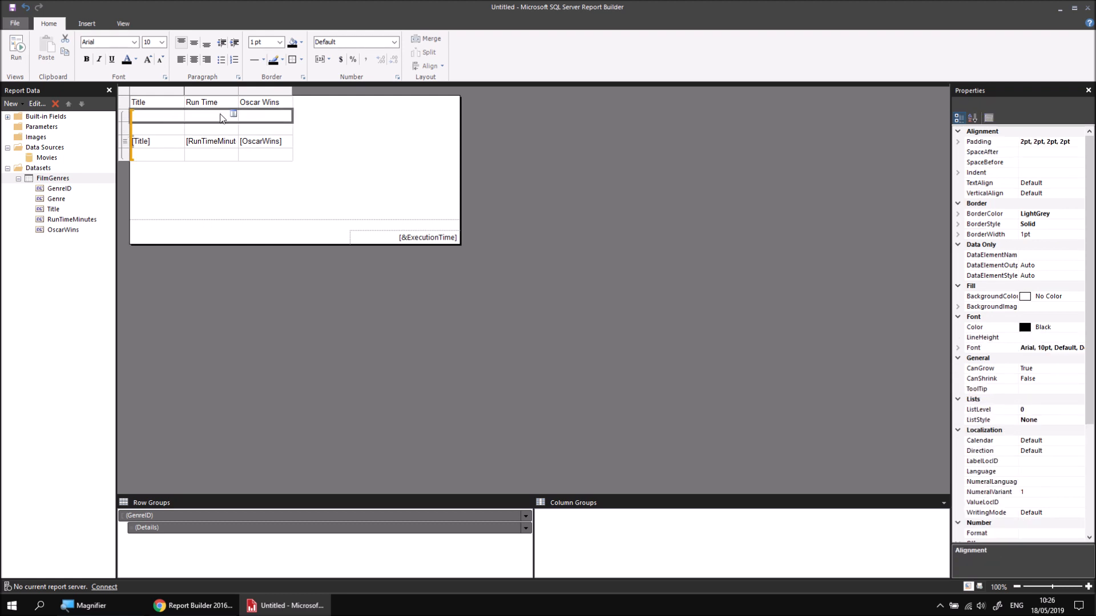
right_click(207, 118)
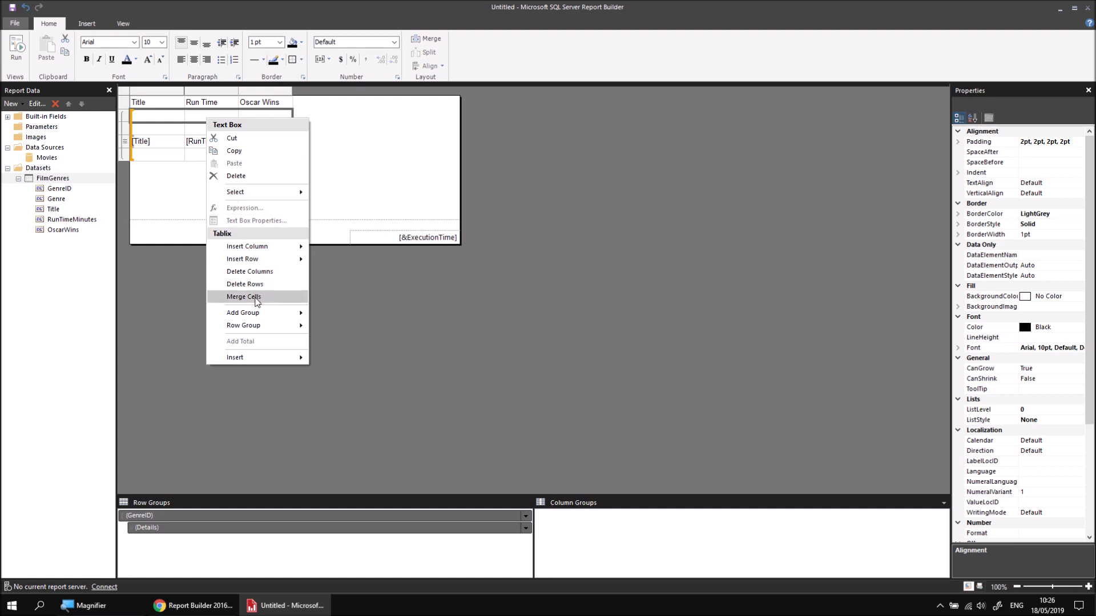
click(255, 297)
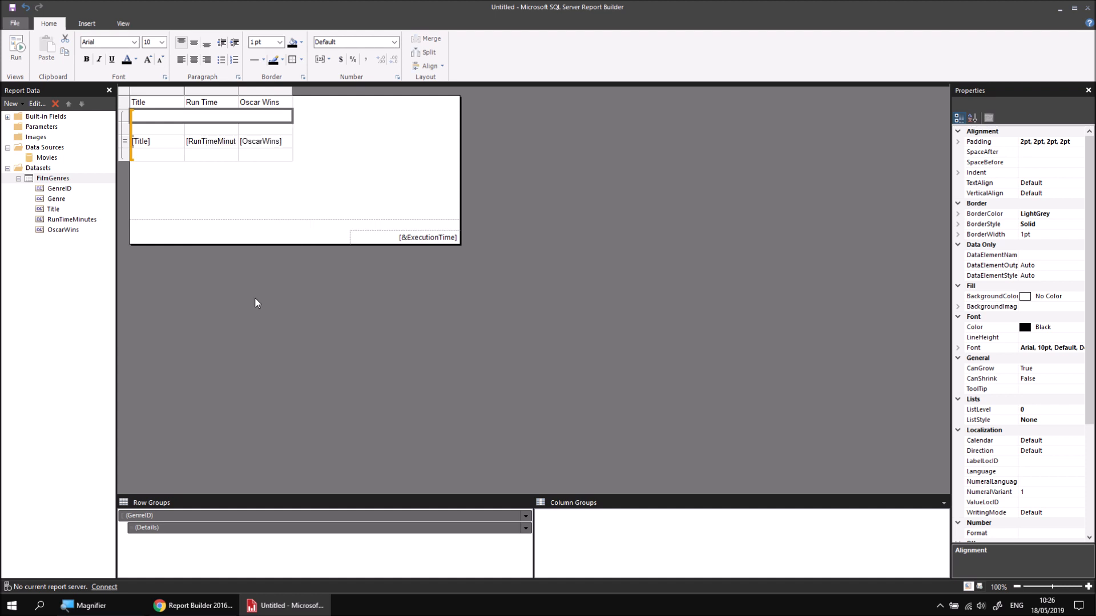
click(289, 116)
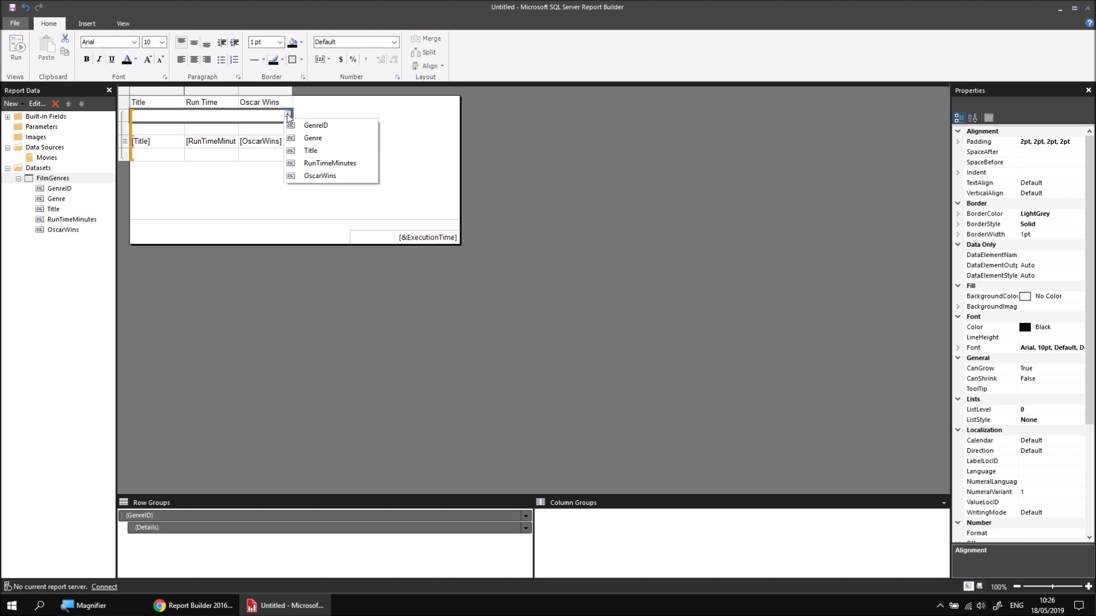
click(318, 138)
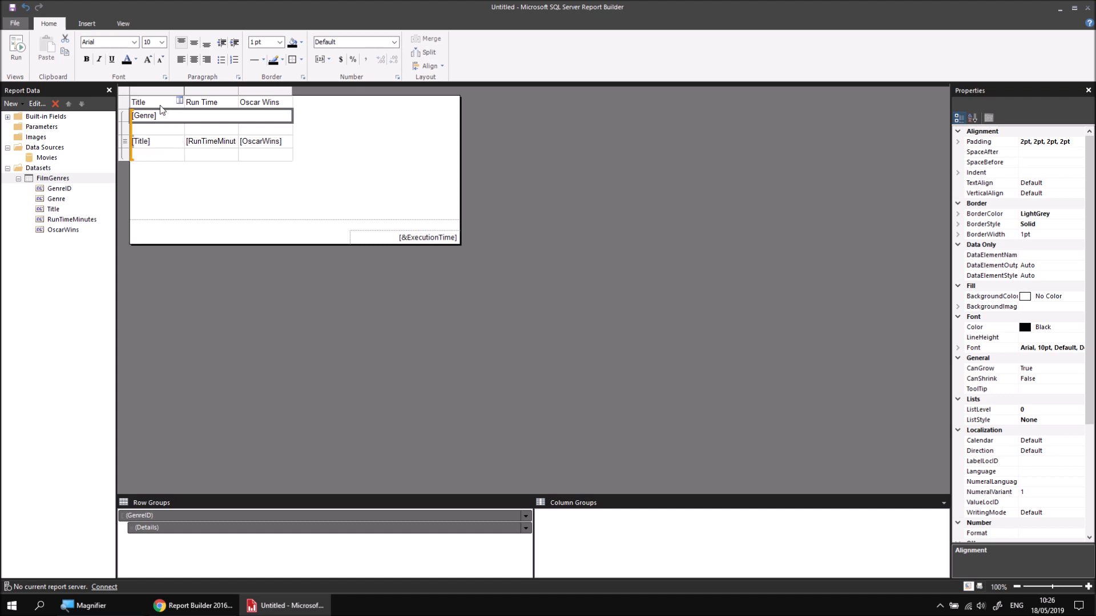
Step: Move the column headings from the table's top row into the empty group header row above the data row
drag(161, 106, 266, 108)
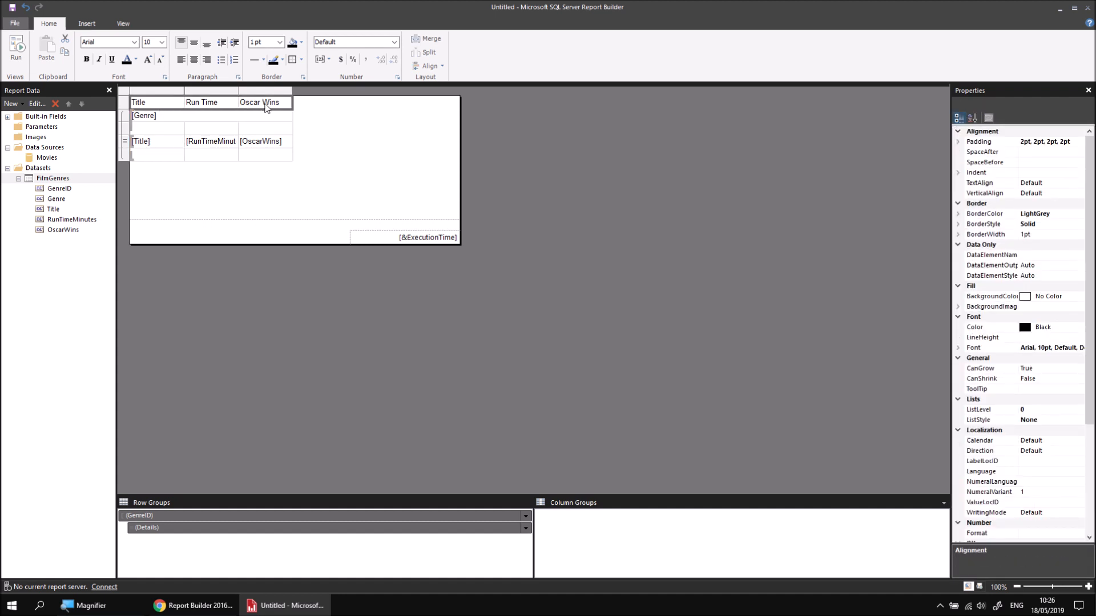
key(Delete)
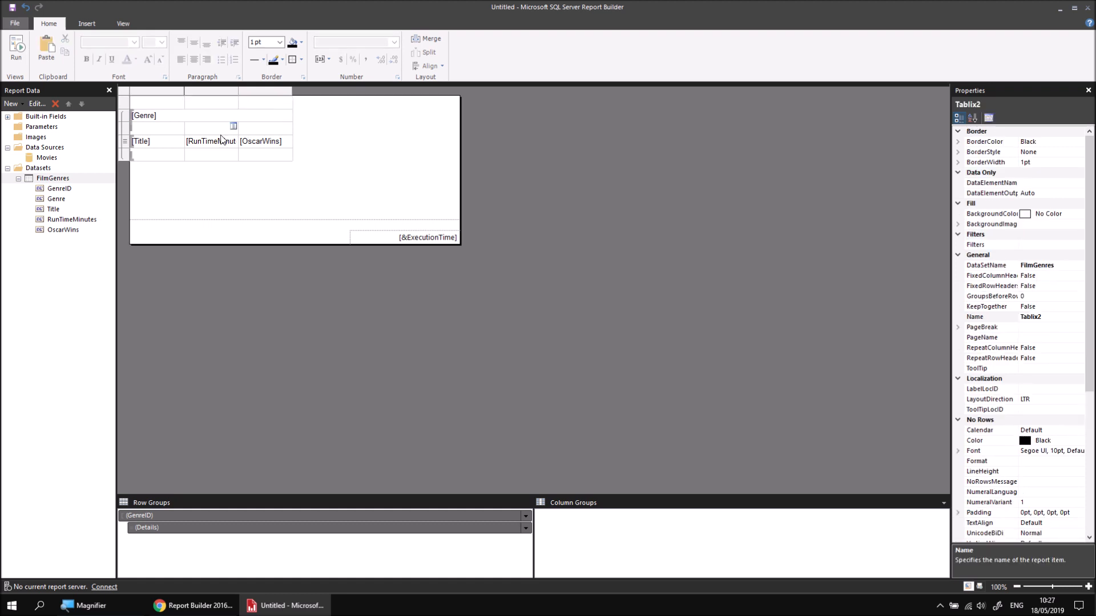
click(156, 130)
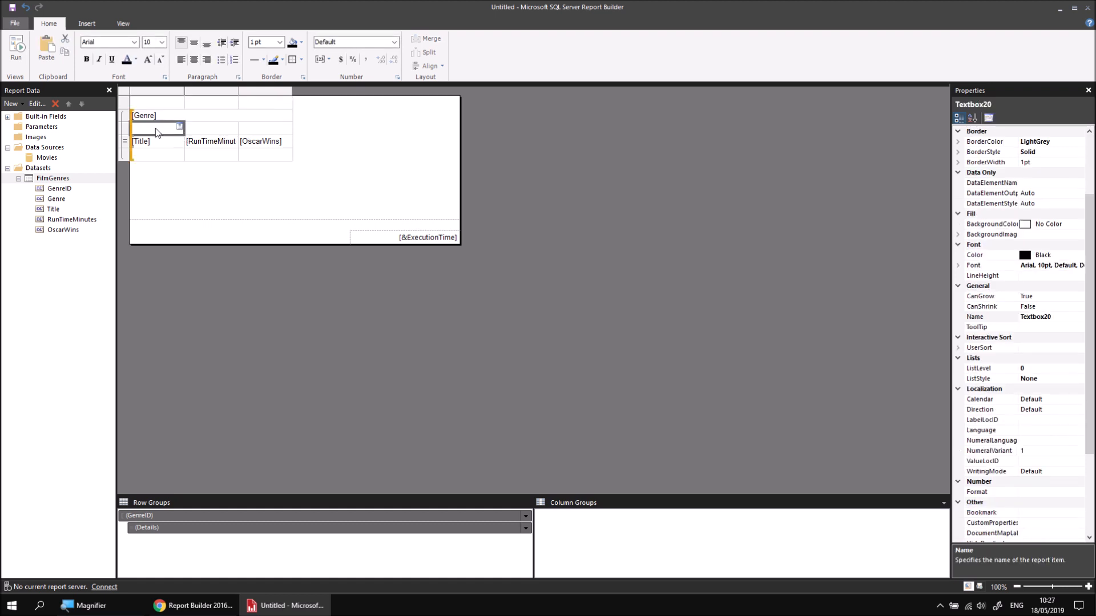
text(Title	Run Time Minutes	Oscar Wins)
Step: Merge the emptied cells of the table's top row and enter the title "Films by Genre"
drag(160, 103, 260, 107)
right_click(259, 107)
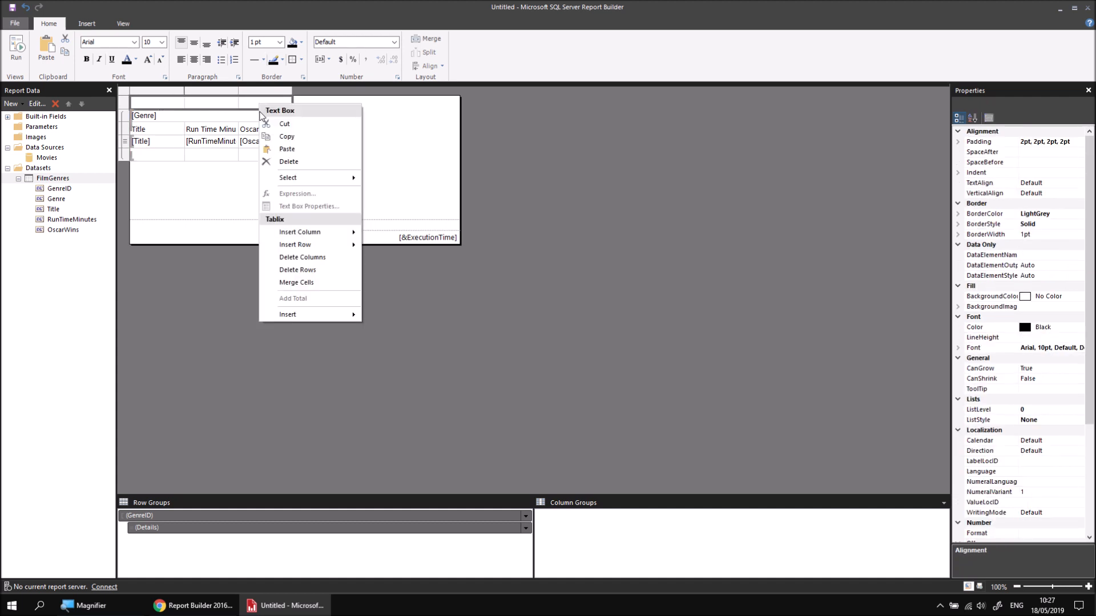
click(297, 283)
text(Films by Genre)
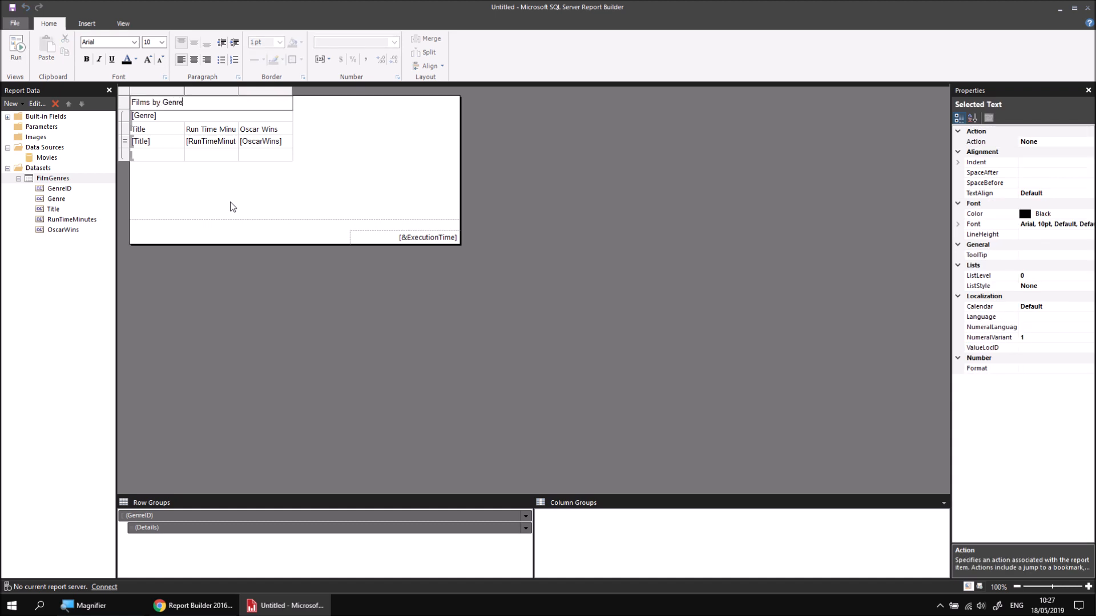
Step: Add sums of RunTimeMinutes and OscarWins to the group footer row and label the row "Totals"
mouse_move(211, 158)
click(234, 153)
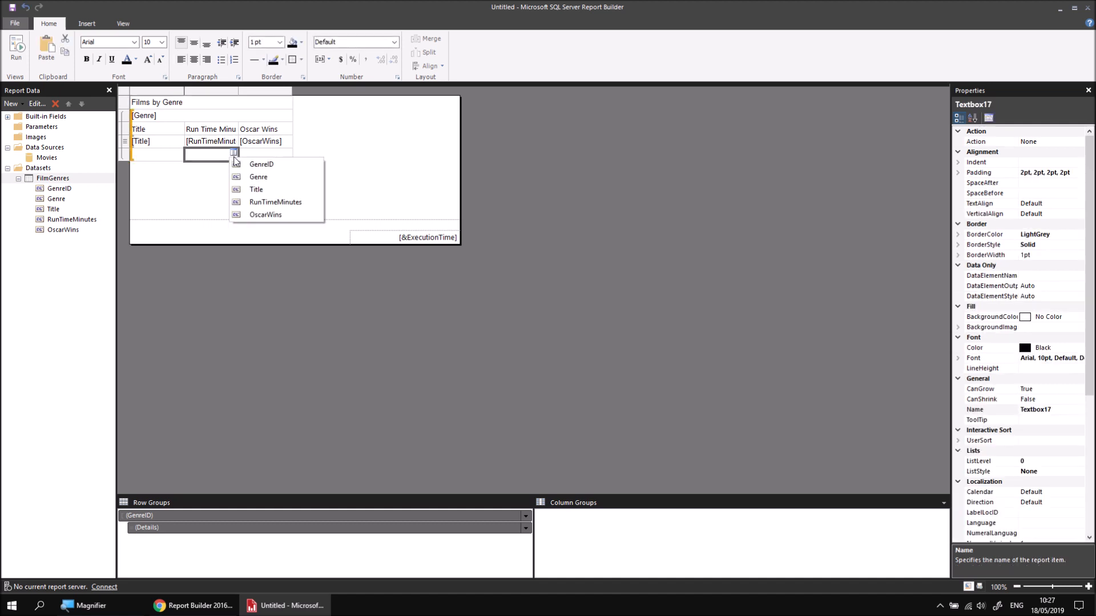
click(268, 203)
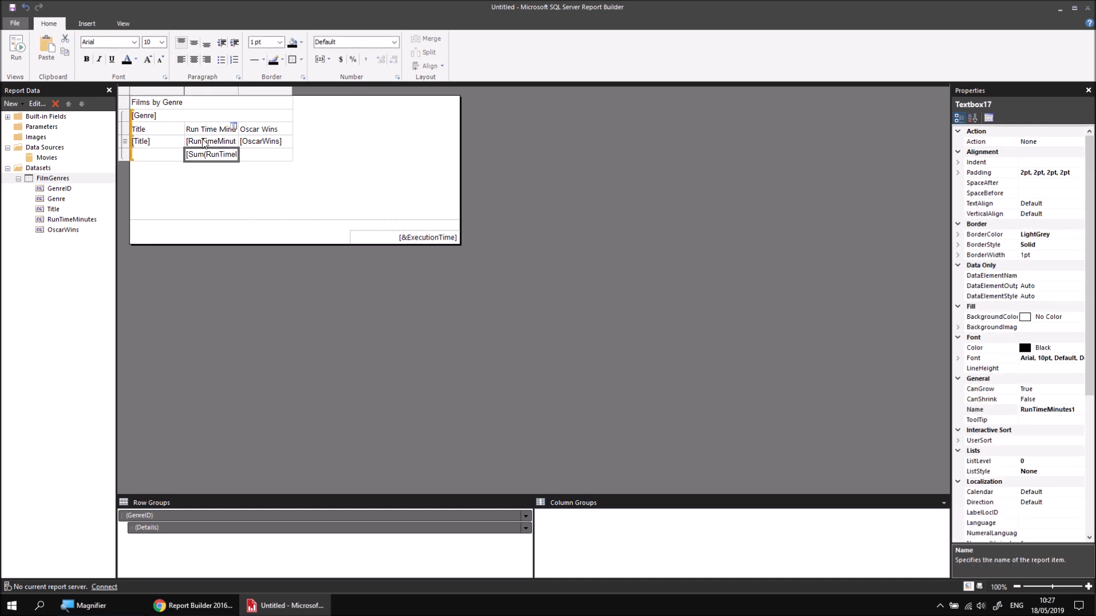
click(288, 154)
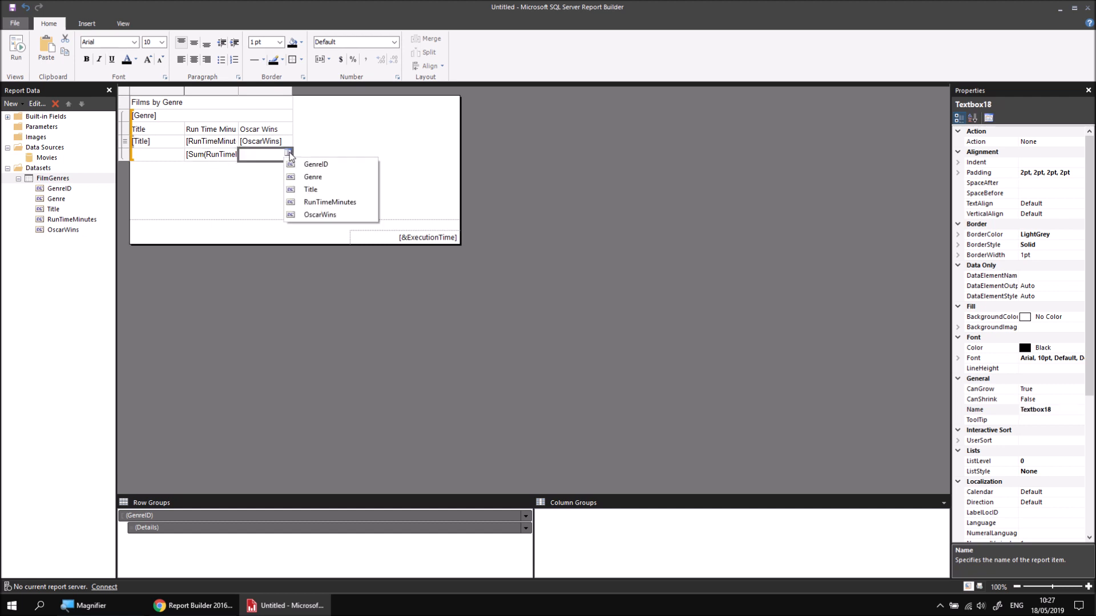
click(324, 215)
click(155, 155)
text(Totals)
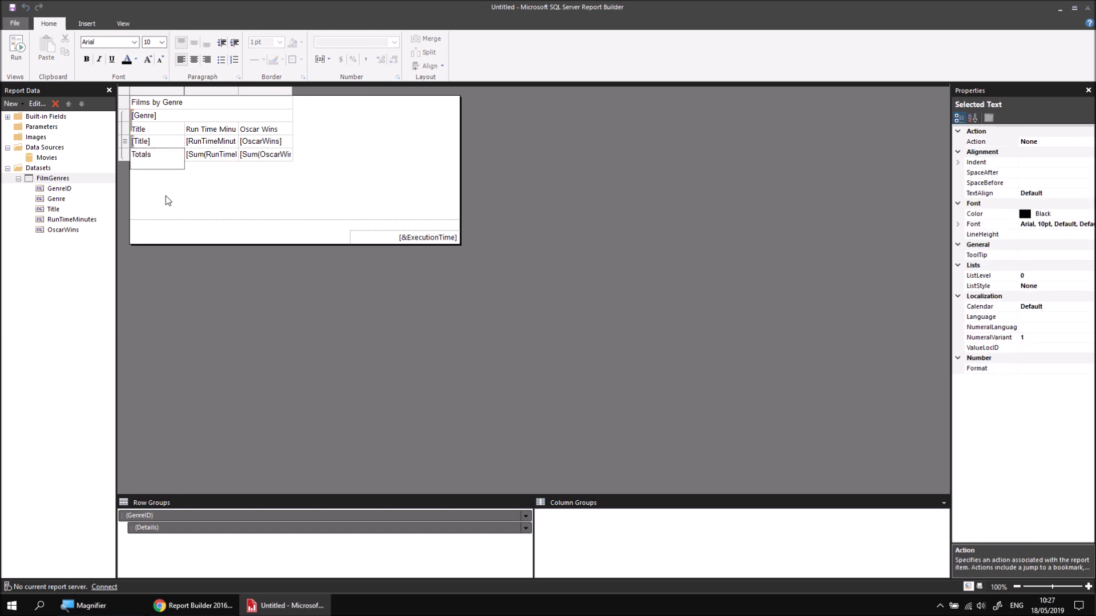
click(190, 197)
Step: Format the "Films by Genre" title cell with a DarkBlue fill and bold white text
click(223, 104)
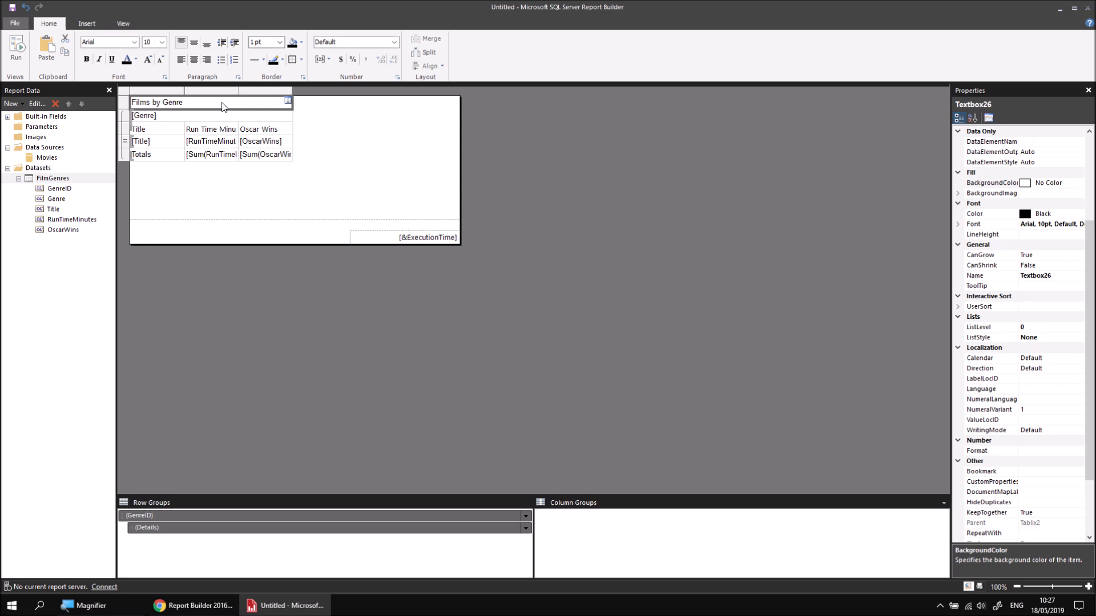
click(300, 43)
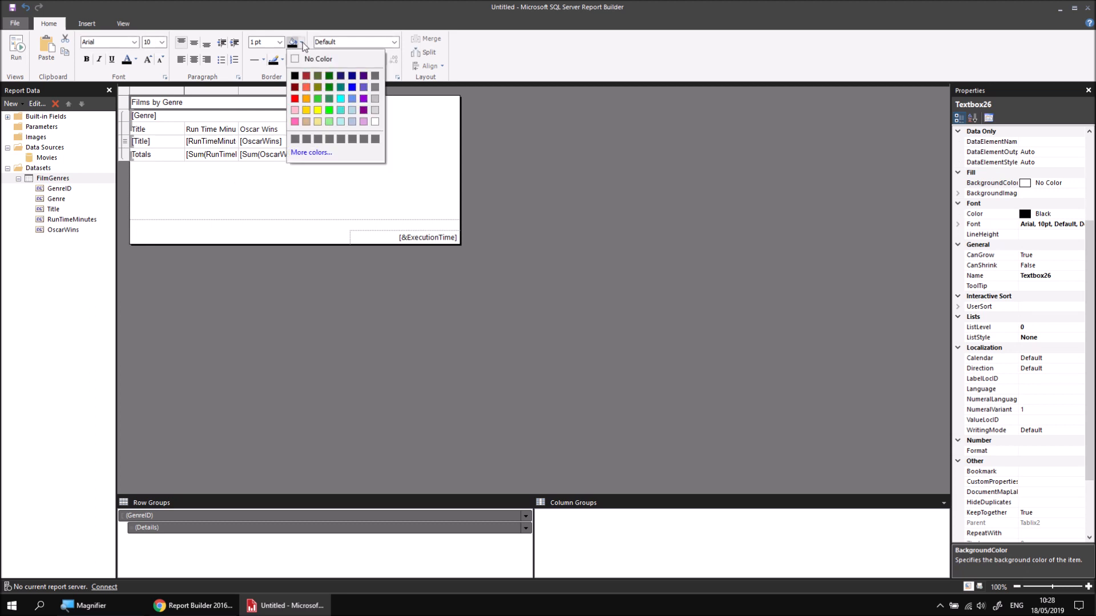
click(352, 75)
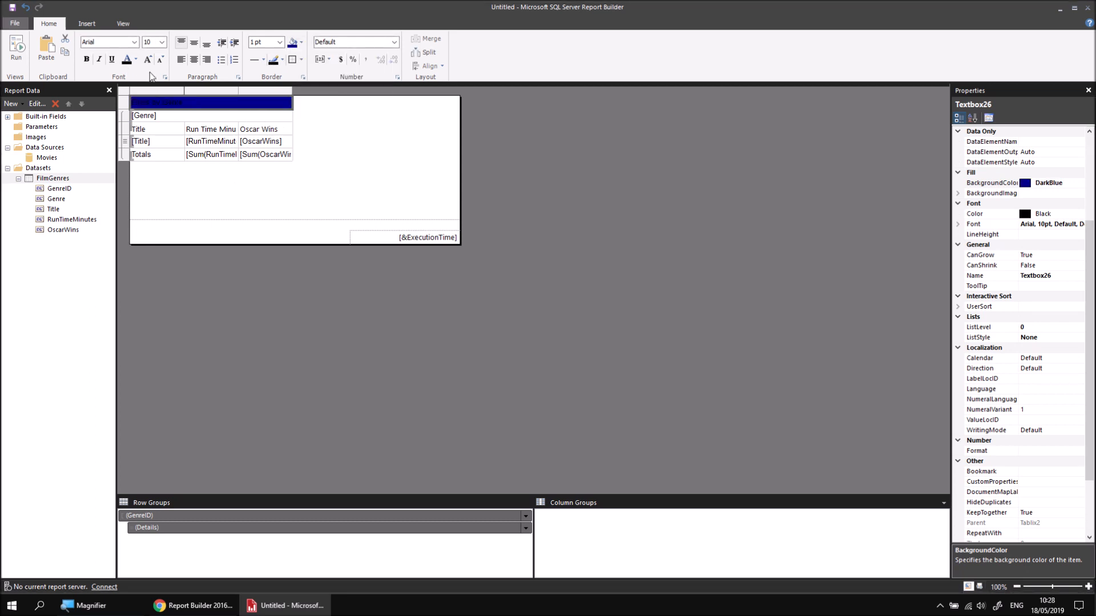
click(136, 60)
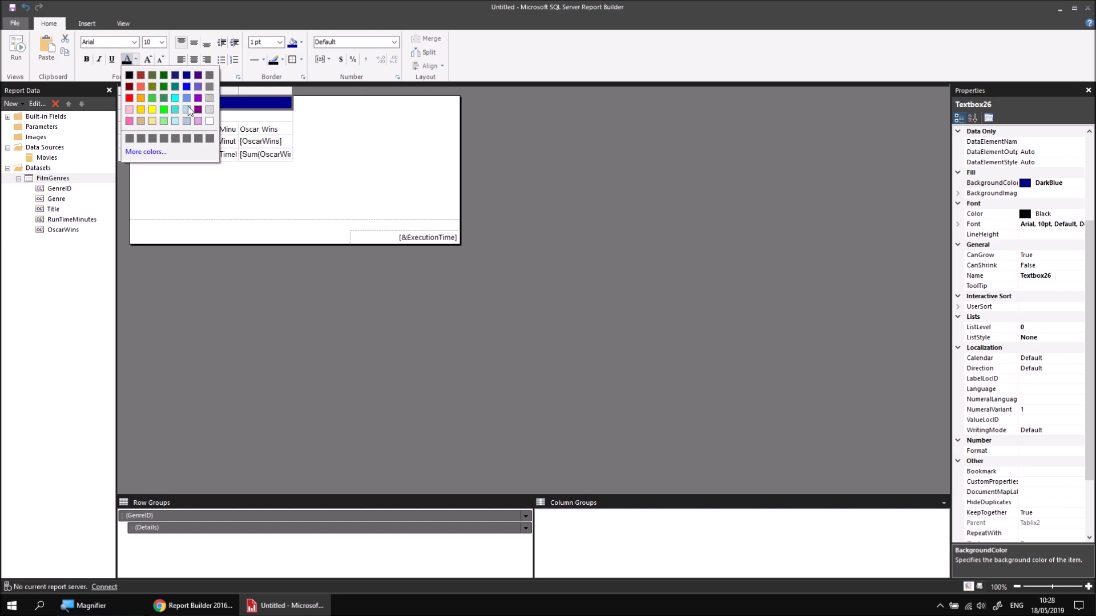
click(209, 121)
click(86, 59)
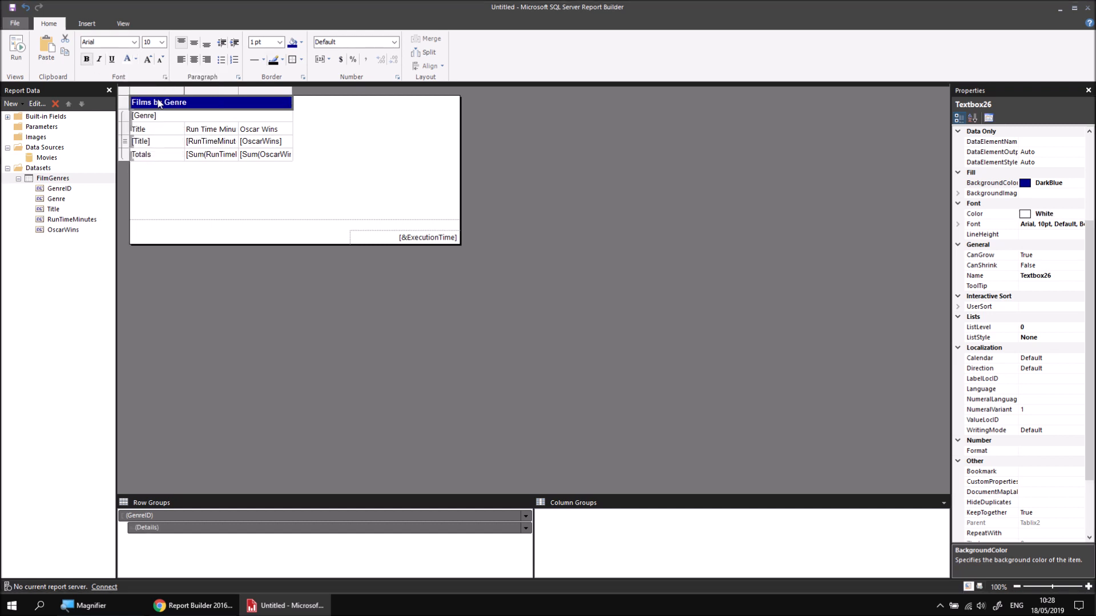
Step: Format the merged Genre cell with a SlateBlue fill and bold white text
click(180, 119)
click(301, 42)
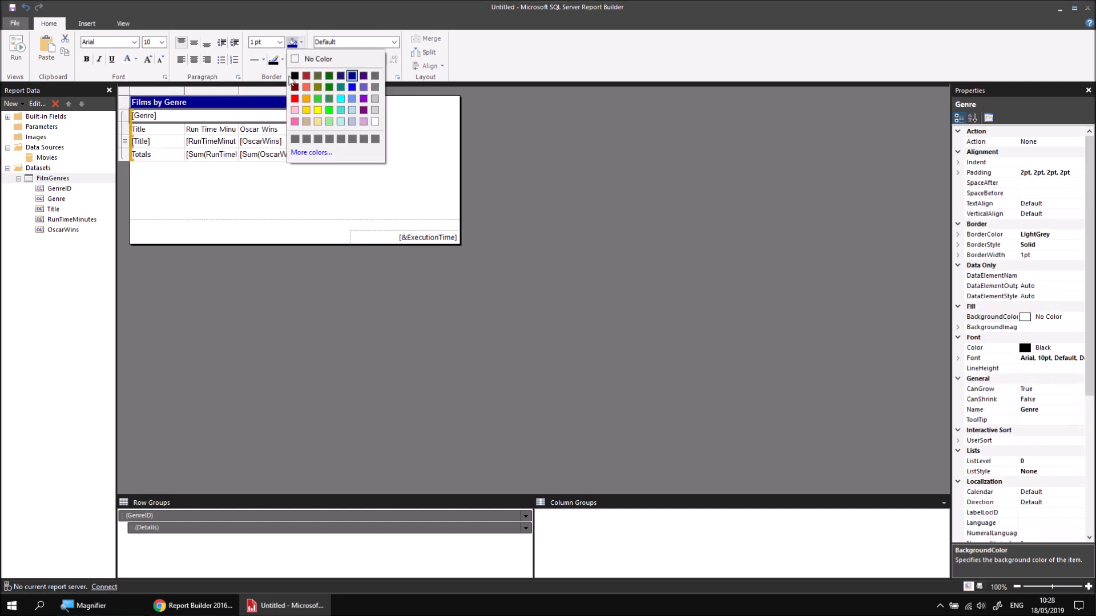
click(362, 88)
click(128, 59)
click(87, 59)
Step: Give the three column heading cells a LightSteelBlue fill and bold Arial text
drag(161, 133, 265, 130)
click(301, 42)
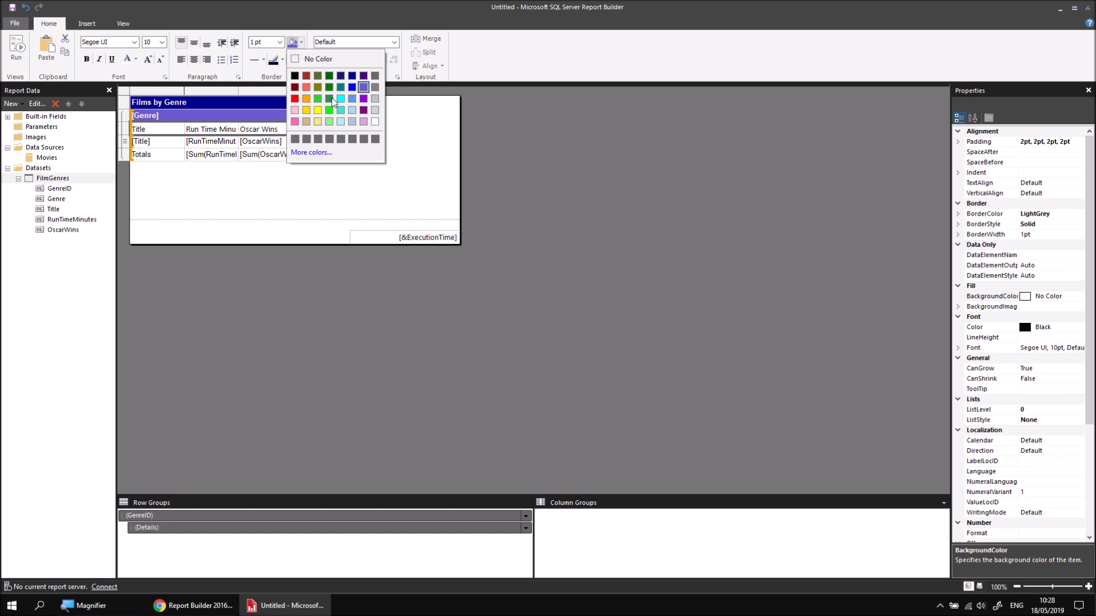
click(351, 122)
click(86, 59)
click(134, 42)
drag(135, 230, 131, 64)
click(99, 82)
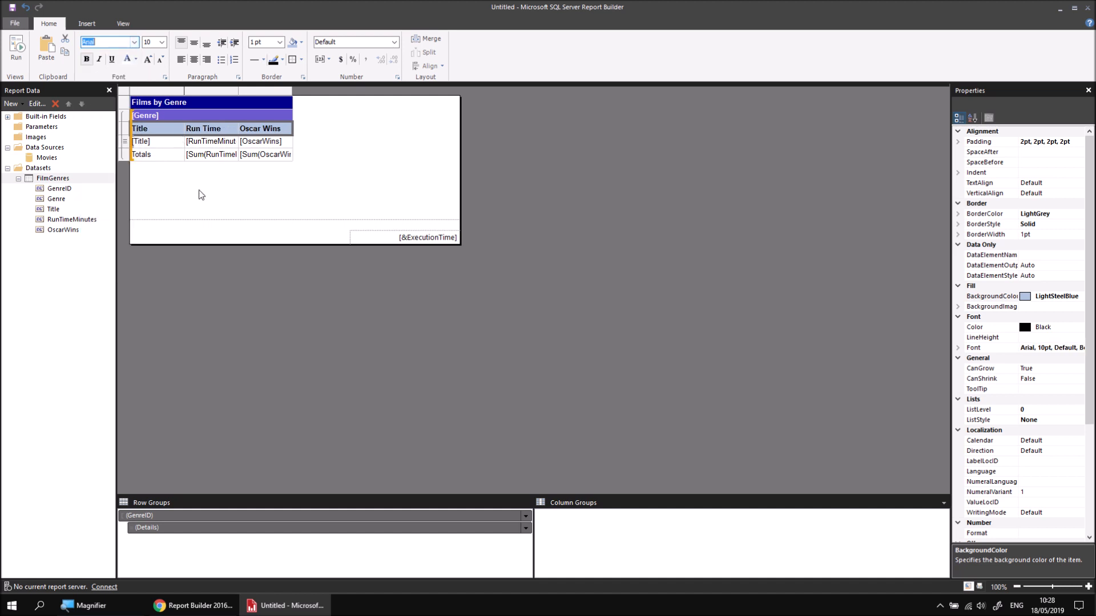
Step: Format the "Totals" label cell with a SlateBlue fill and bold white text
click(158, 154)
click(302, 44)
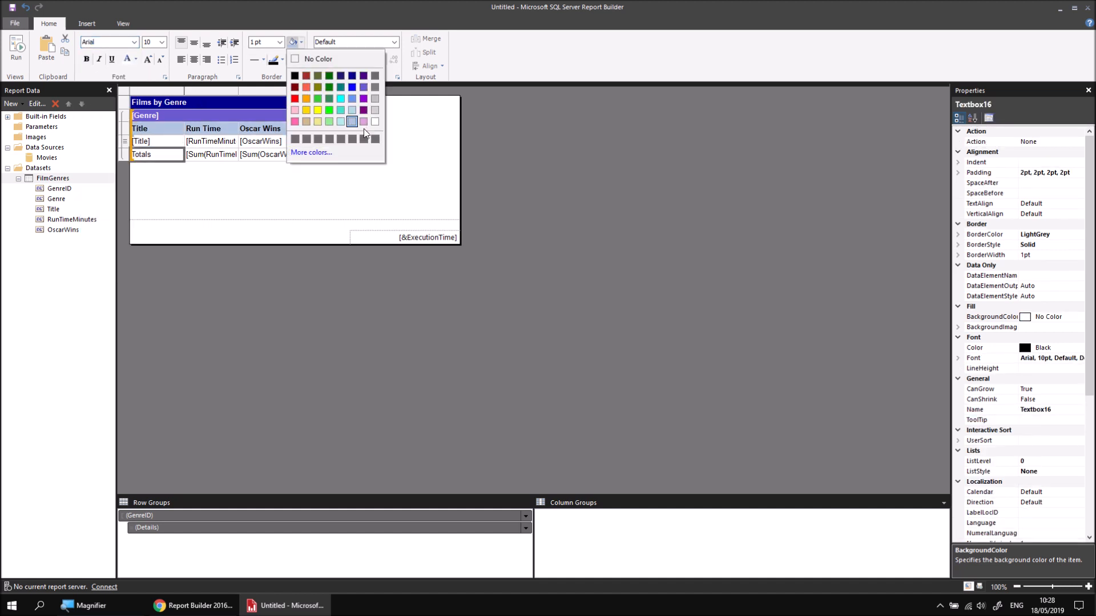
click(363, 88)
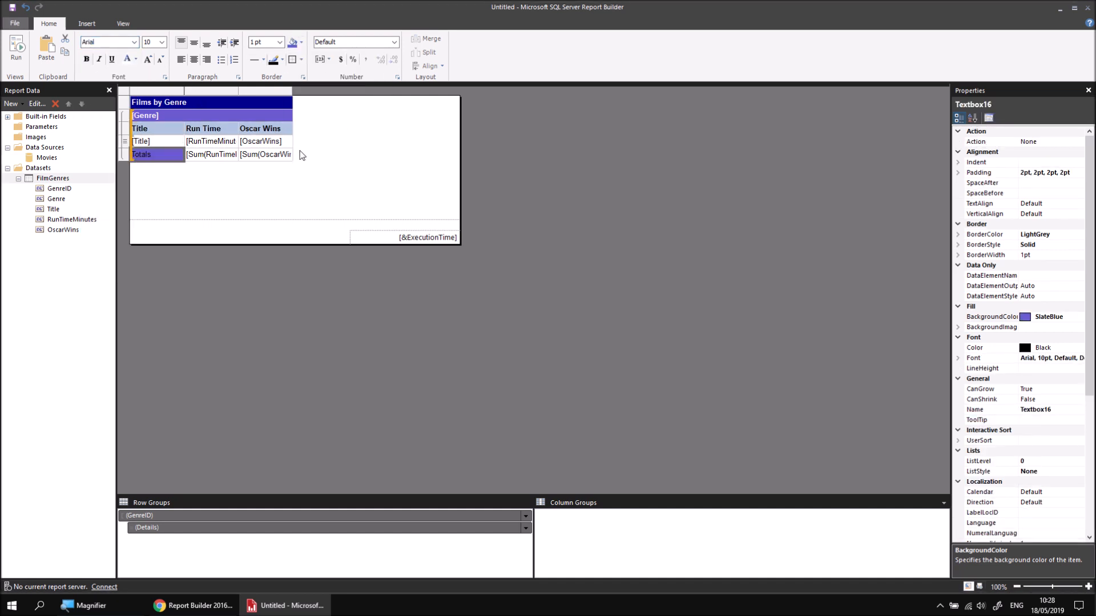
click(86, 62)
click(127, 60)
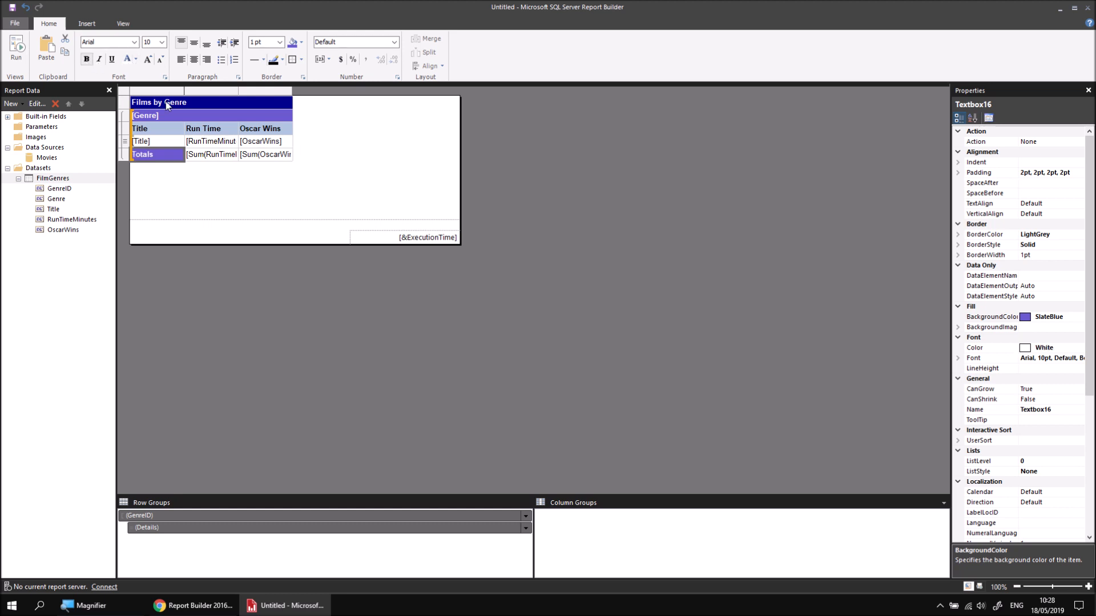
Step: Give the two sum cells in the group footer a LightSteelBlue fill and bold text
click(211, 160)
click(293, 42)
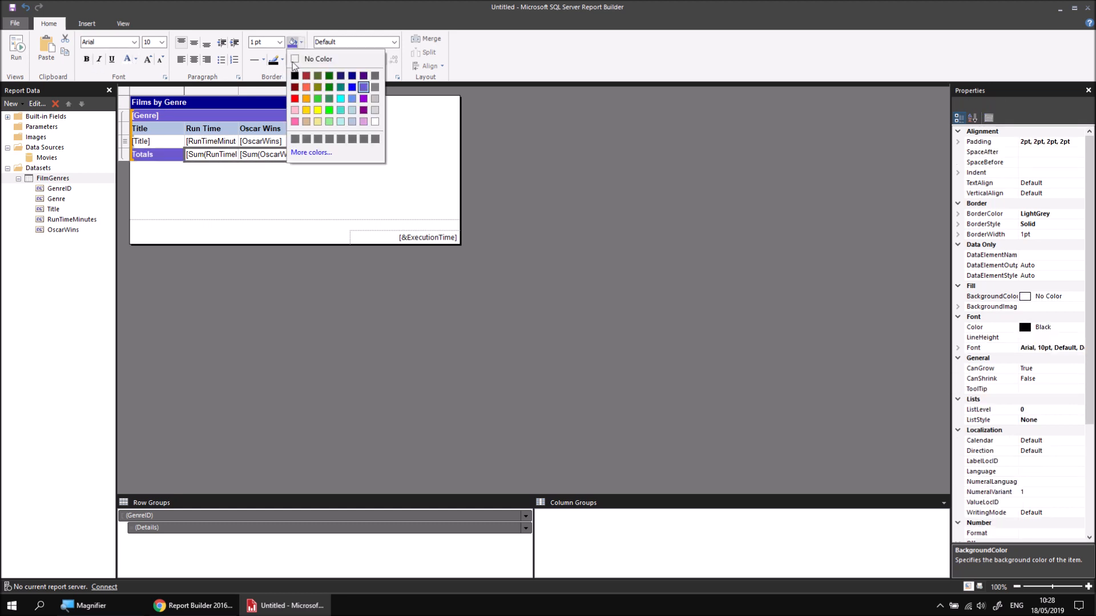
click(352, 123)
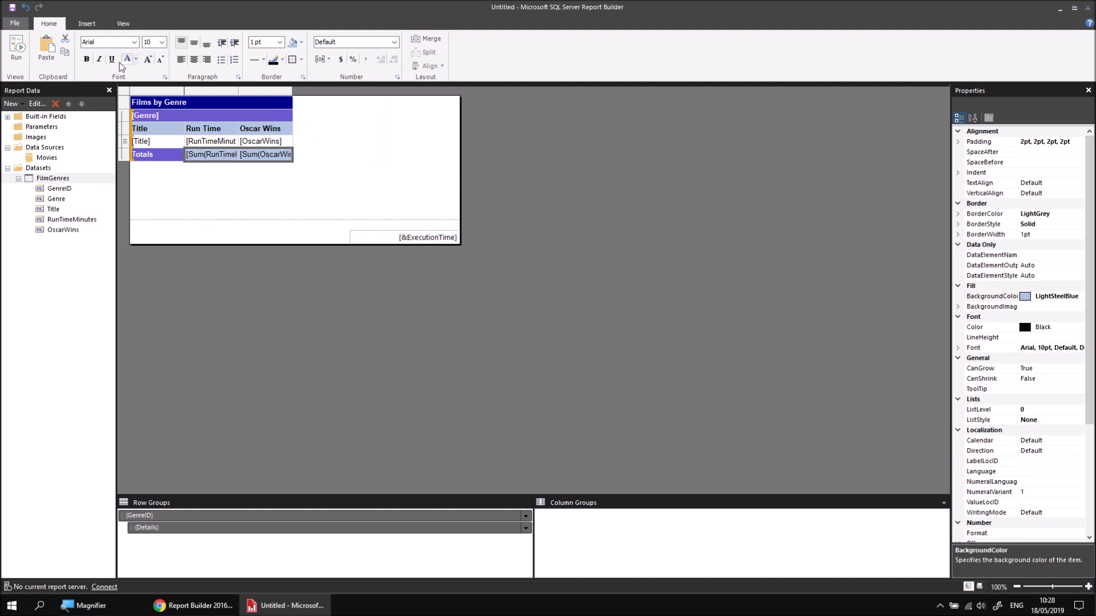
click(88, 62)
Step: Widen the Title column until the table spans the report body, then preview the report and return to the design
drag(183, 92, 347, 107)
click(249, 193)
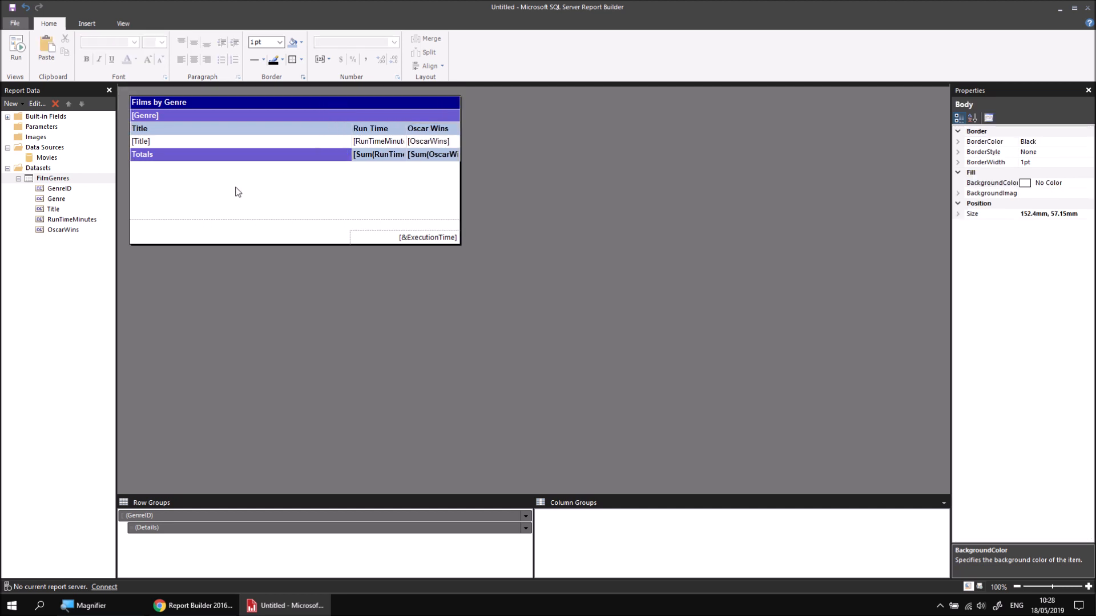
click(16, 49)
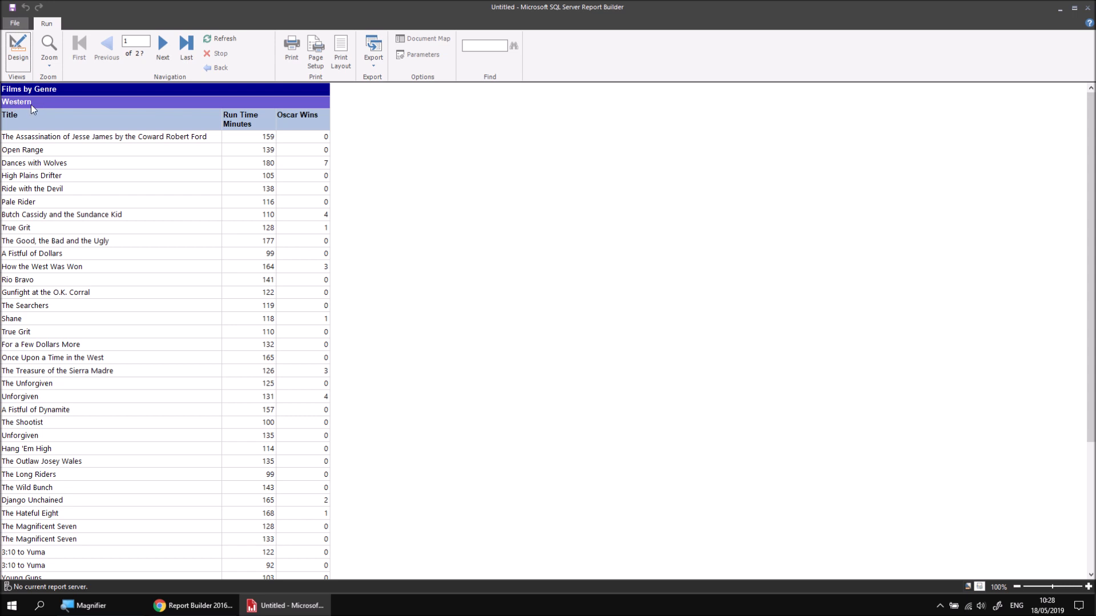
click(19, 55)
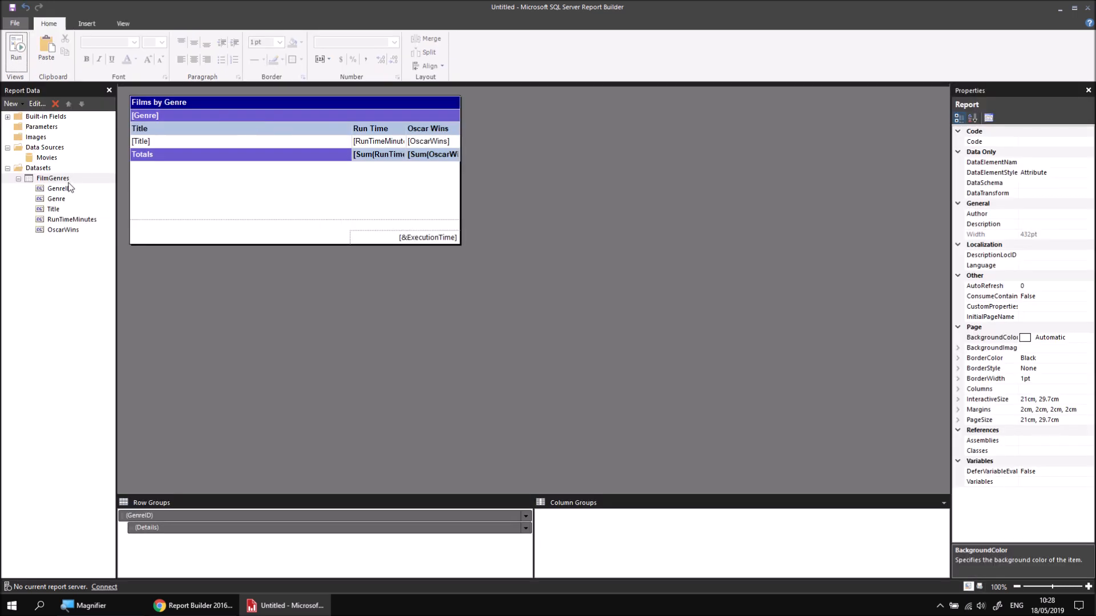
Step: Review the FilmGenres dataset's query in its properties and close them without changes
right_click(68, 181)
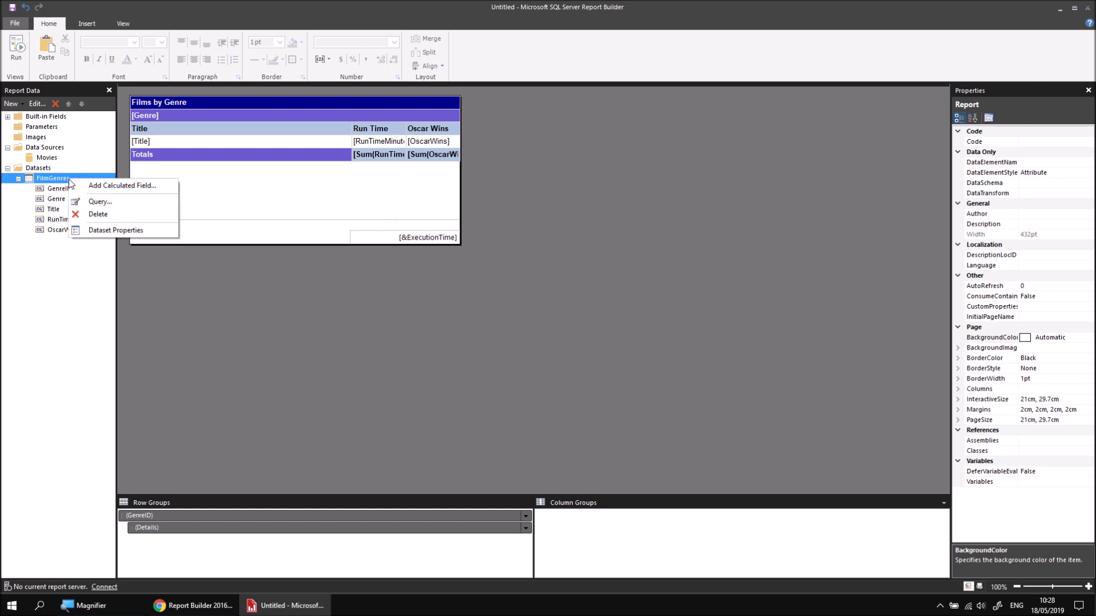
click(115, 234)
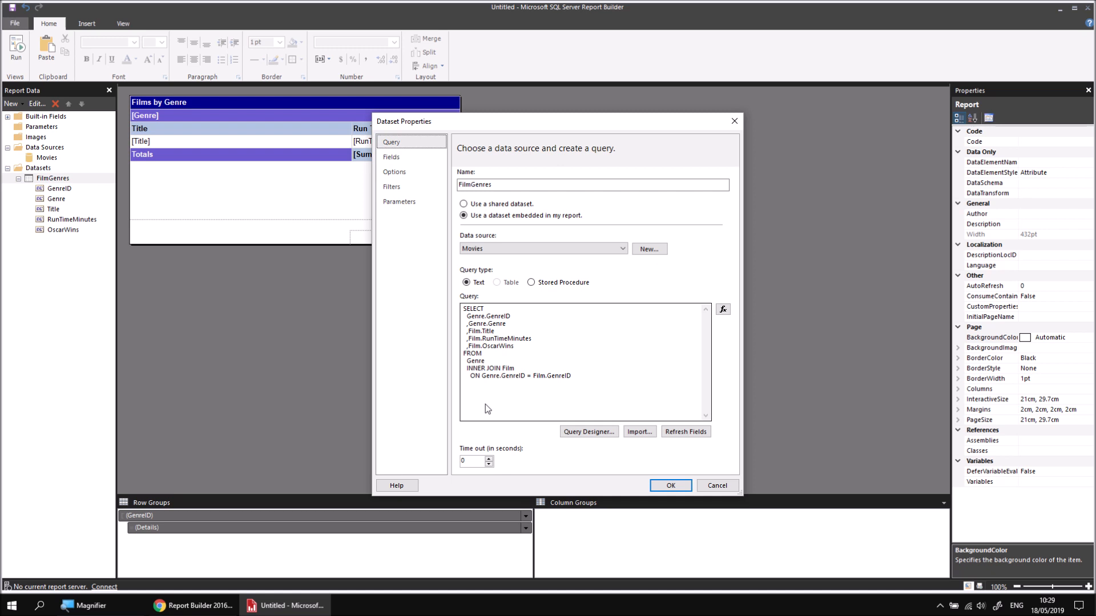
click(717, 485)
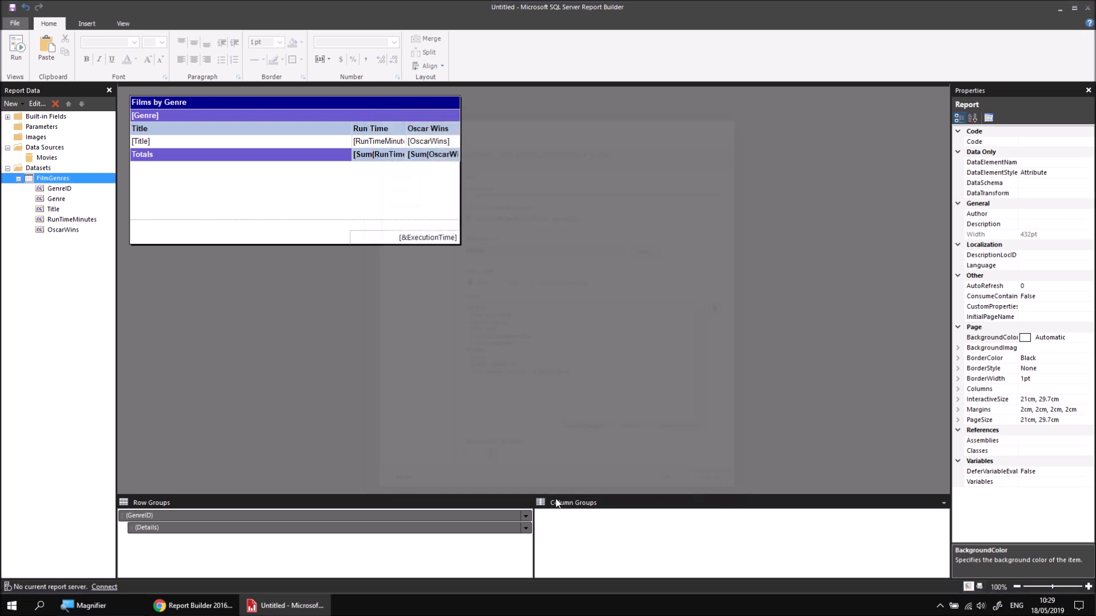
Step: Sort the Details row group by the Title field in A to Z order
right_click(169, 529)
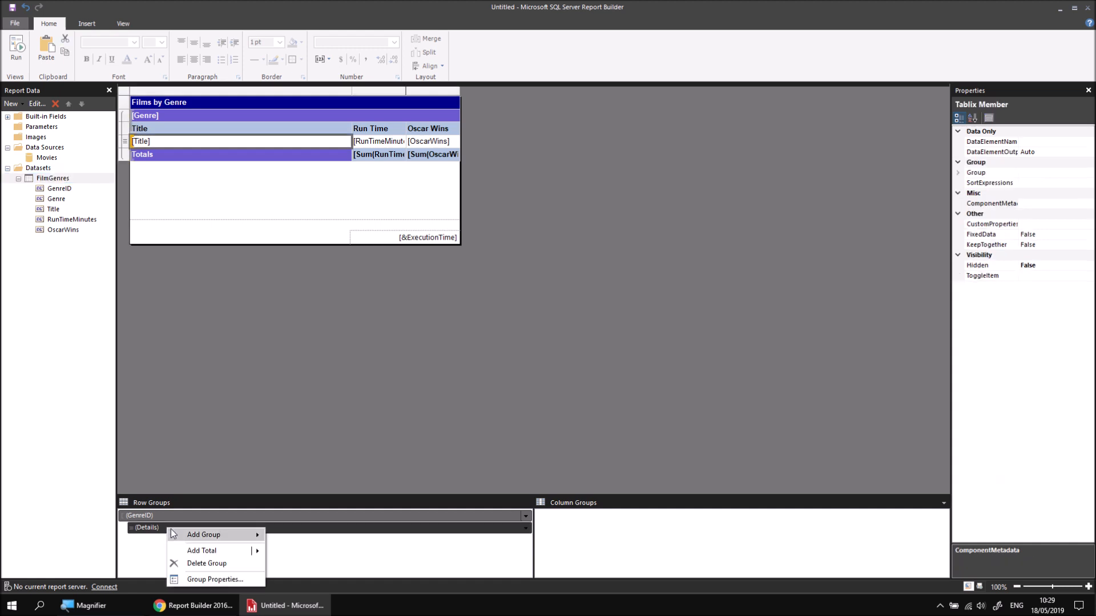
click(234, 581)
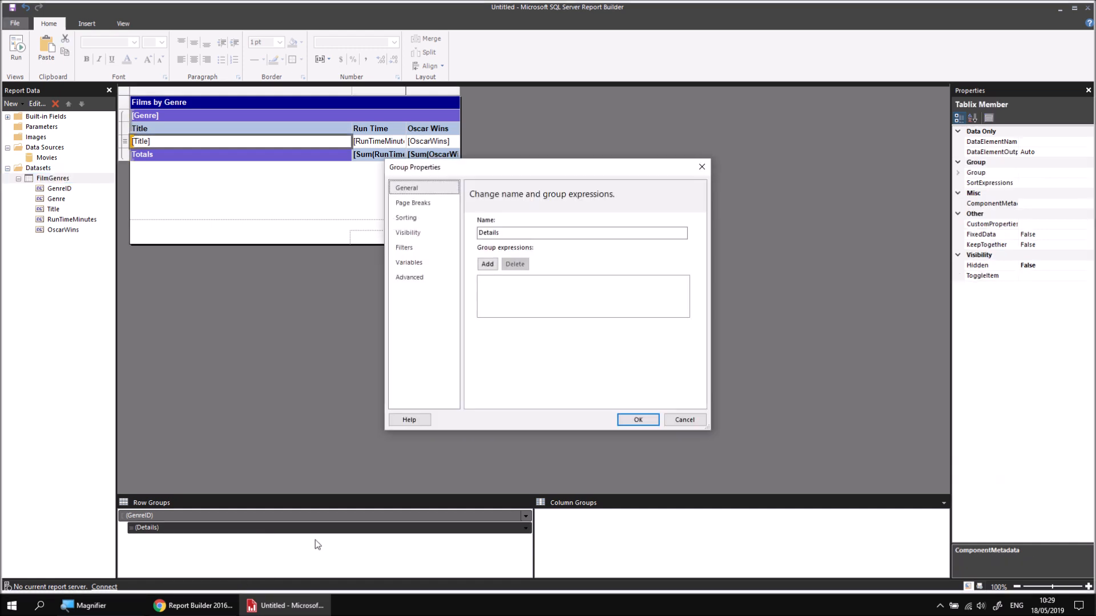
click(411, 217)
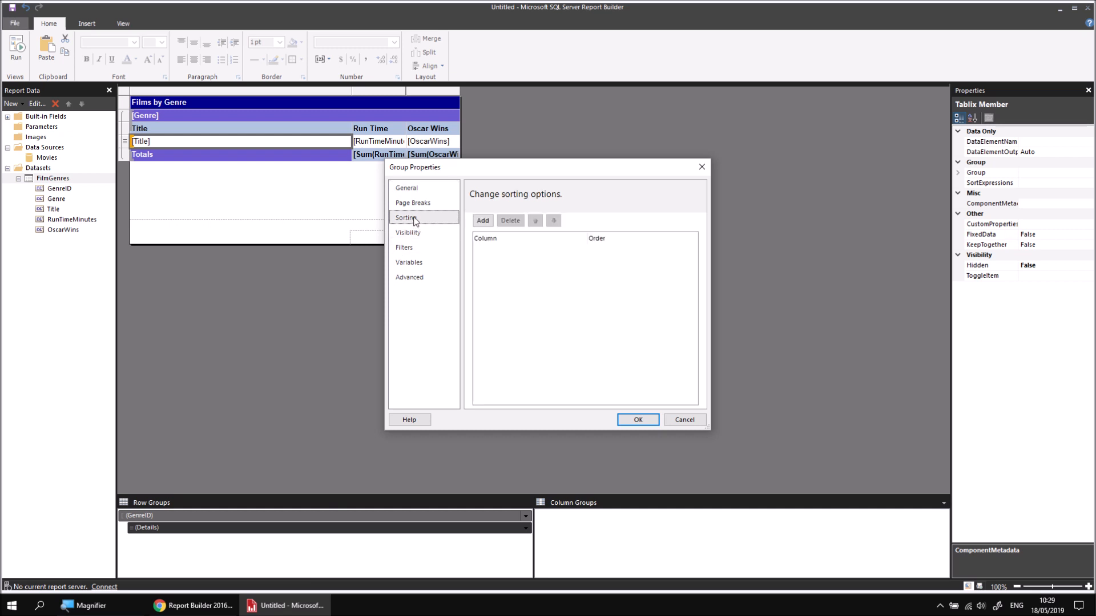
click(482, 221)
click(614, 253)
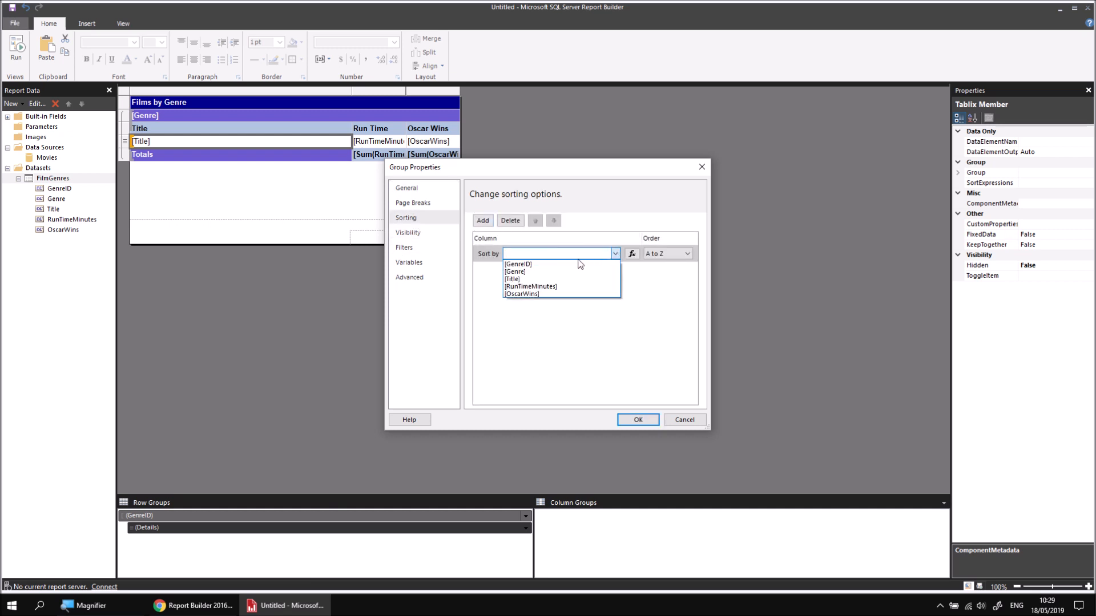
click(550, 279)
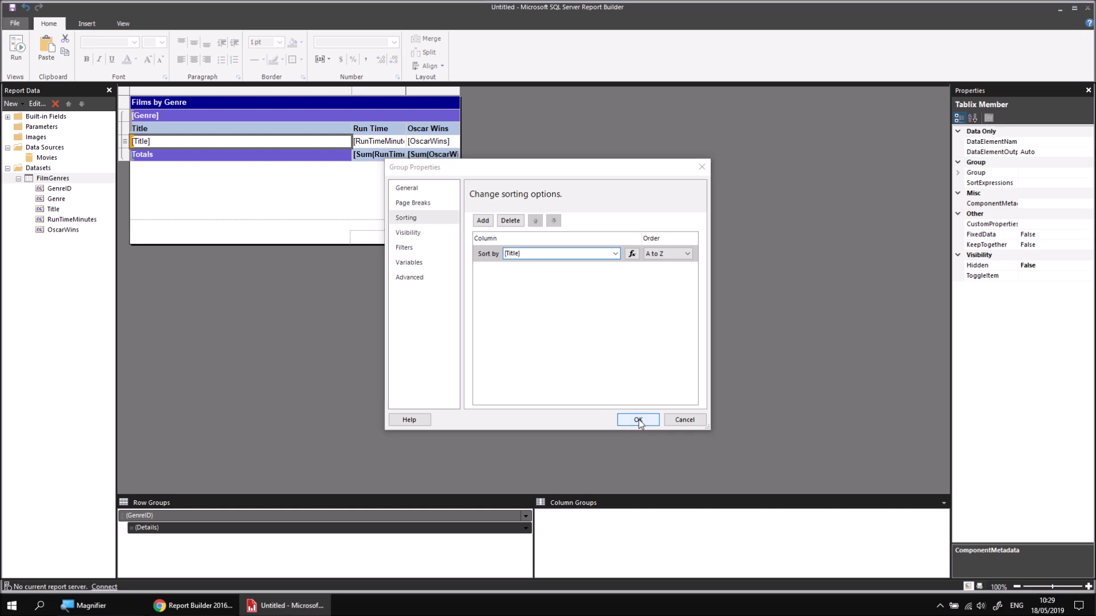
click(637, 419)
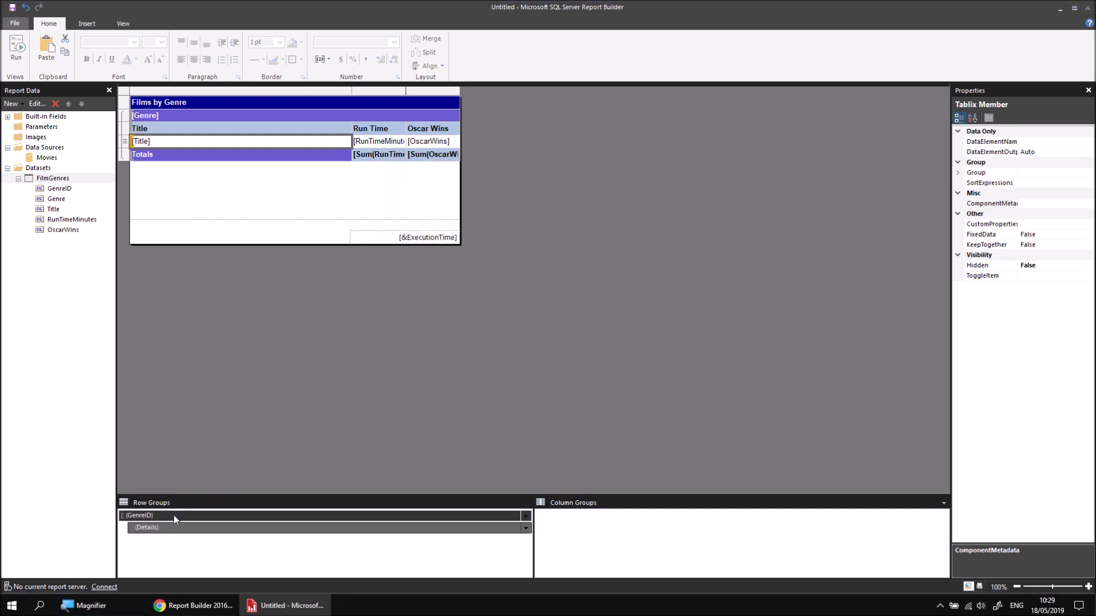
Step: Change the sorting of the GenreID row group to the Genre field
right_click(174, 515)
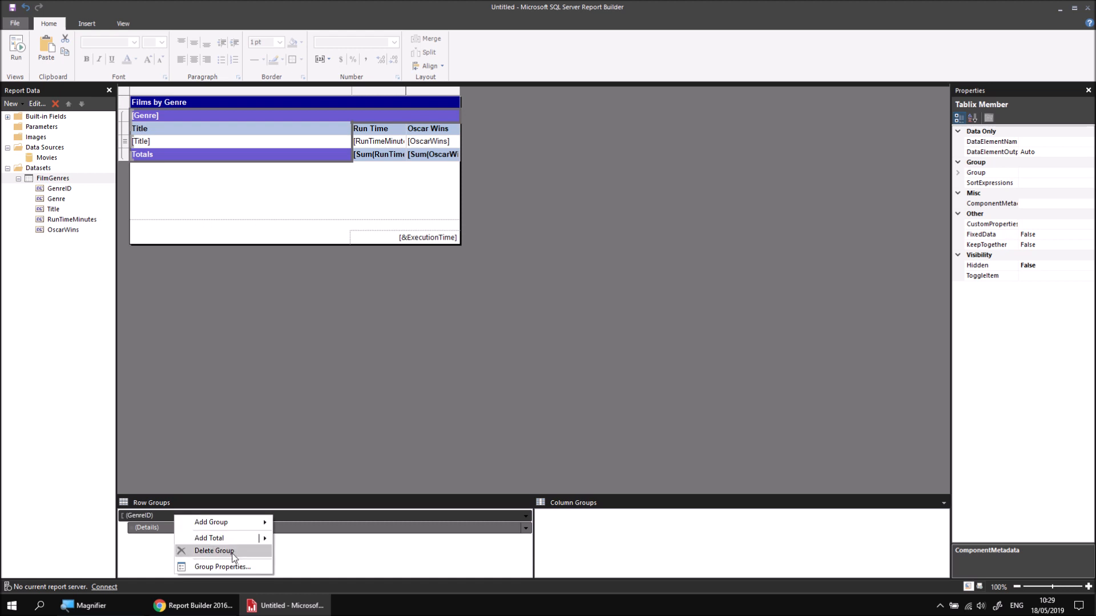
click(244, 568)
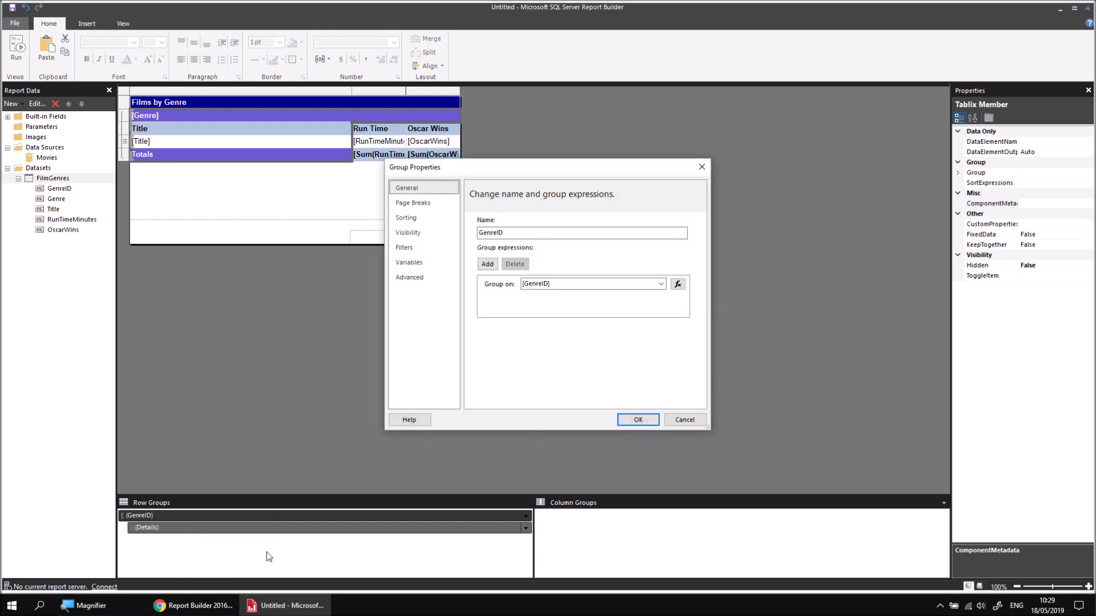
click(411, 218)
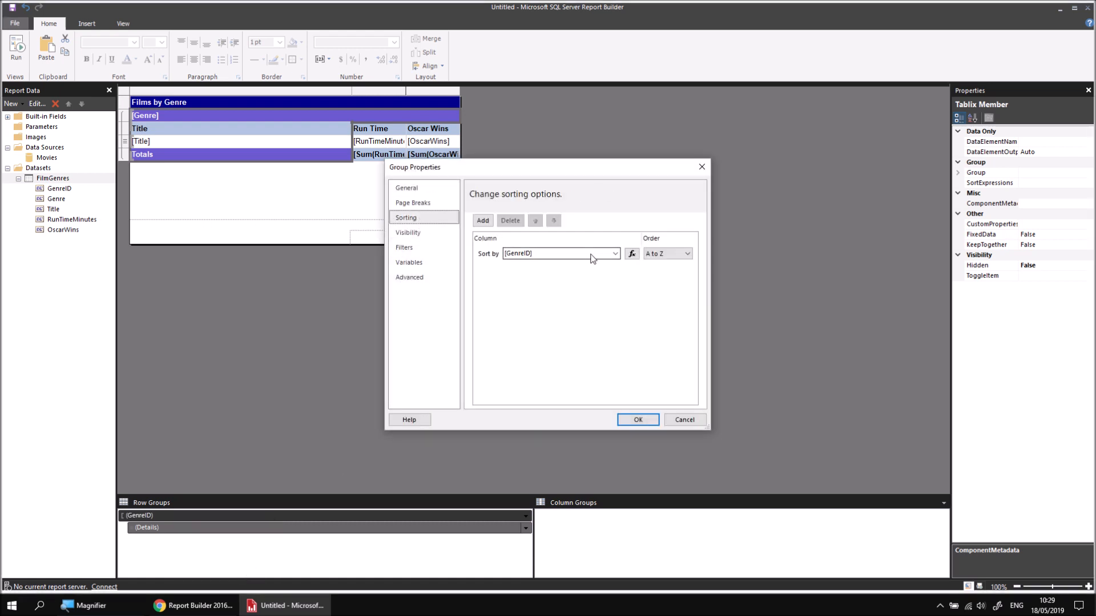
click(612, 254)
click(540, 269)
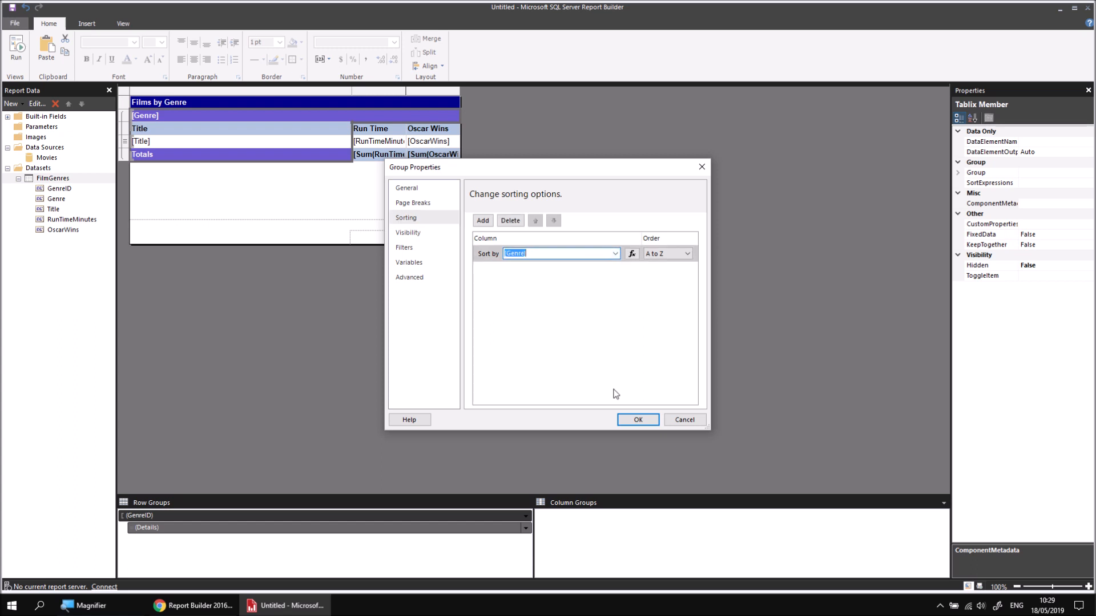
click(622, 421)
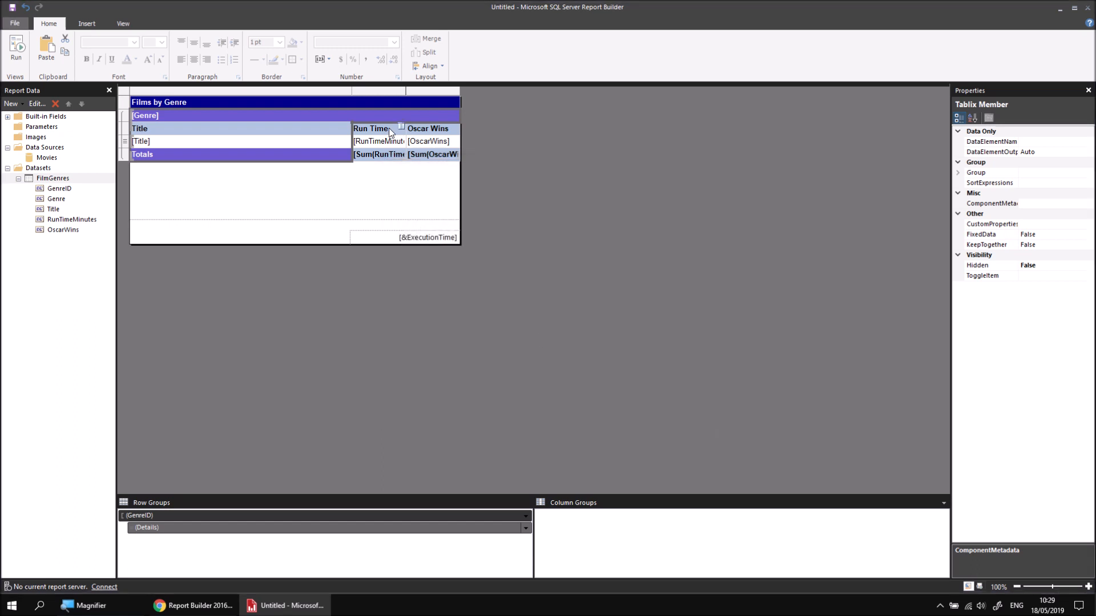
Step: Trim the run time column heading to "Run Time", preview the report and return to the design
double_click(388, 133)
key(Delete)
key(Delete)
key(Delete)
key(Delete)
key(Delete)
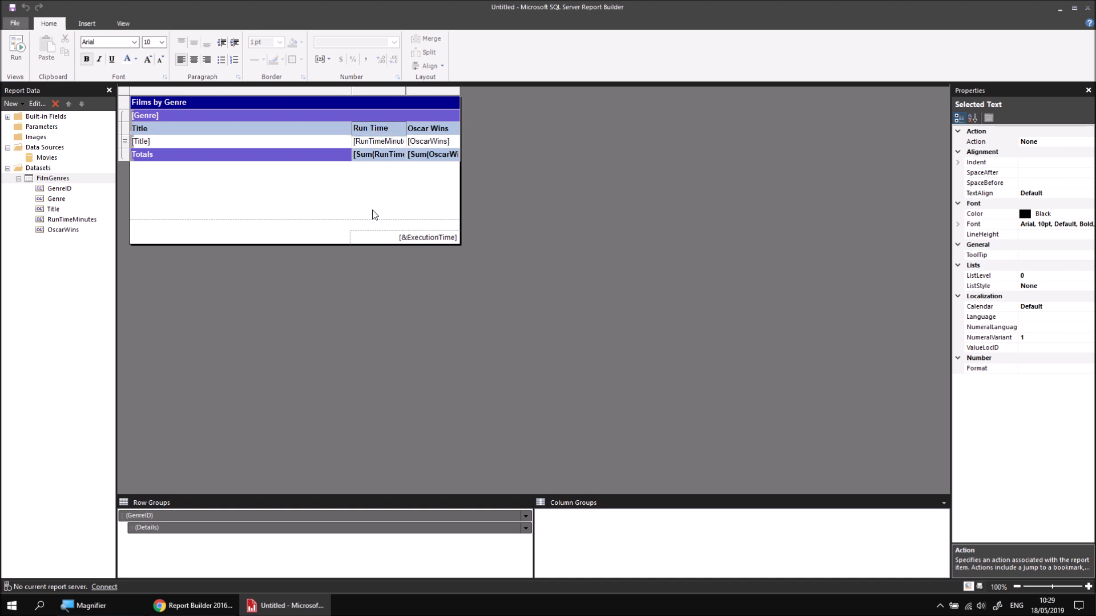
click(361, 200)
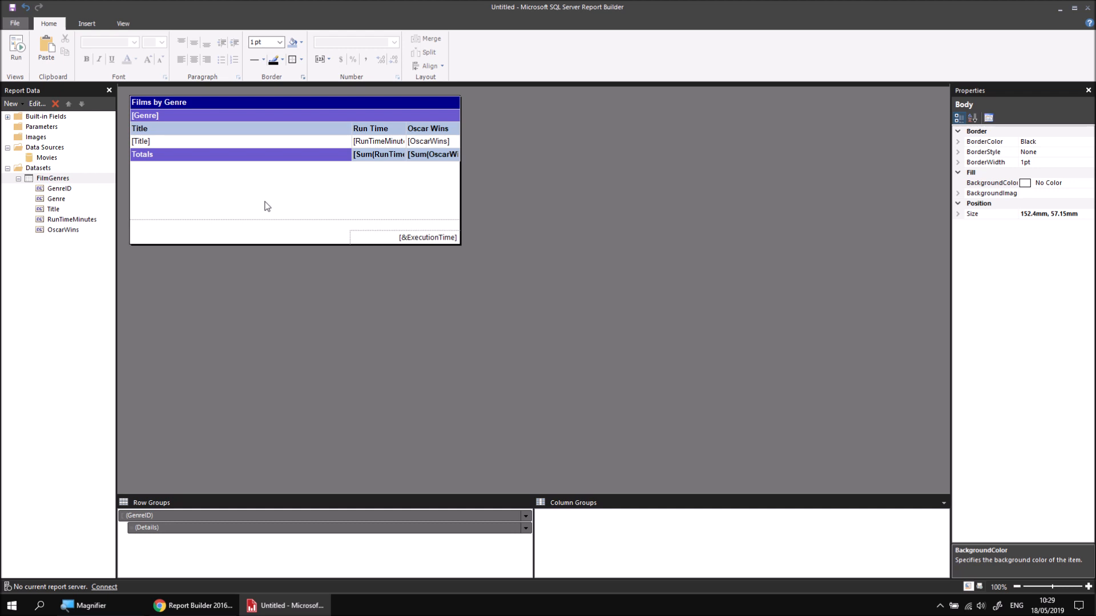
click(16, 51)
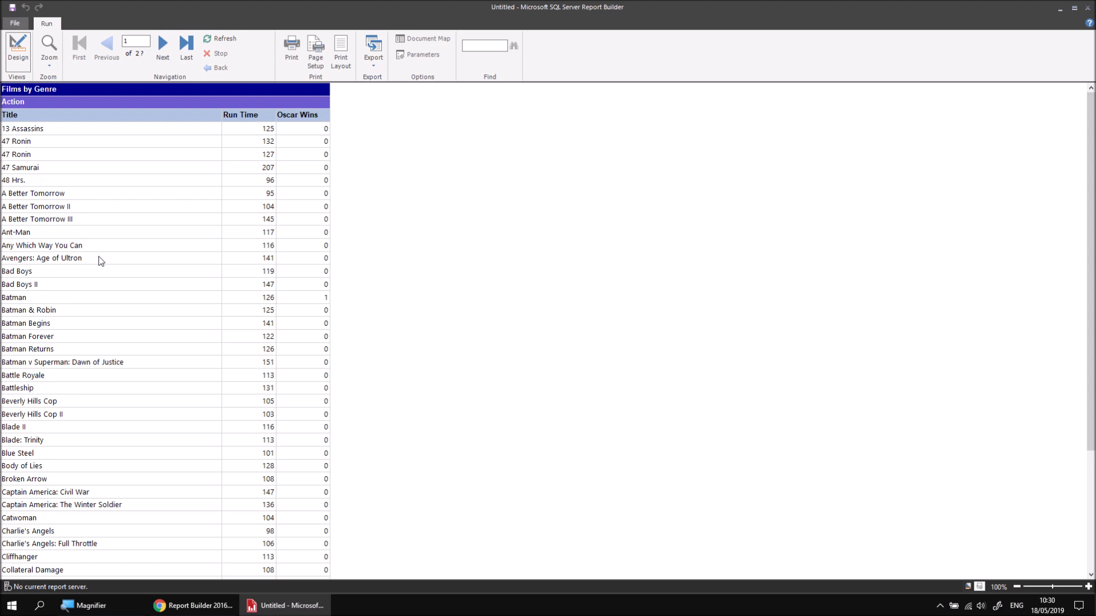
click(18, 50)
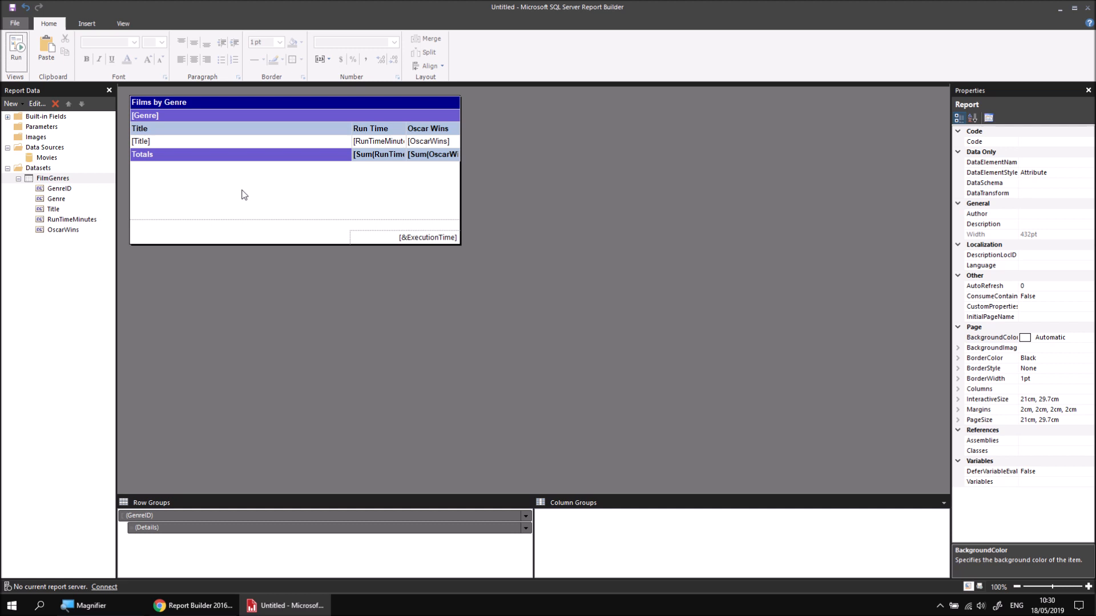
Step: Set the Hidden property of the detail row's cells to True, preview the report and return to the design
click(190, 142)
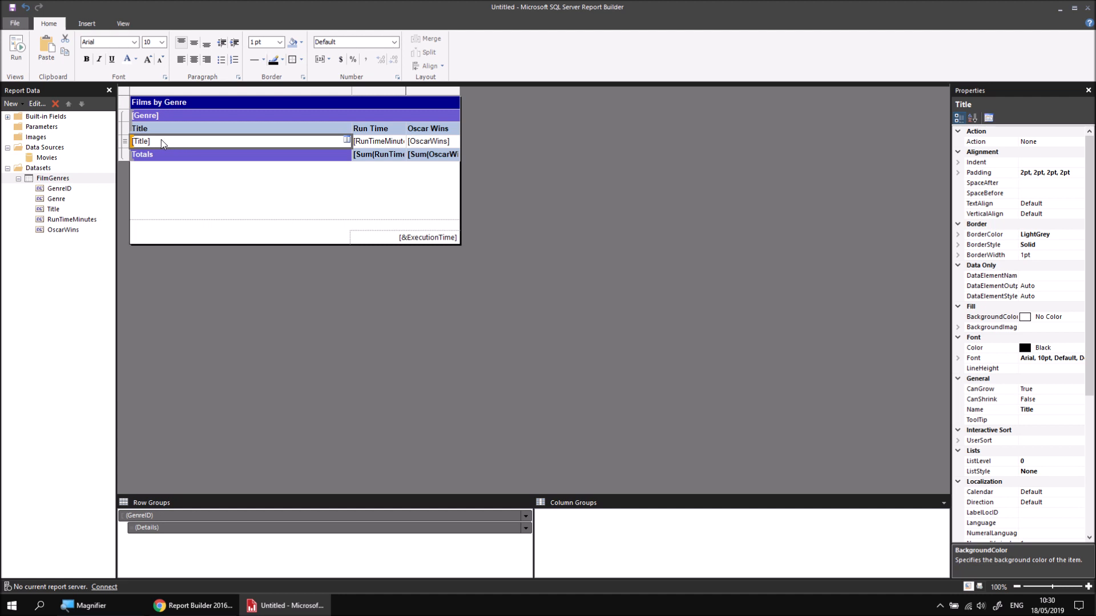
click(126, 144)
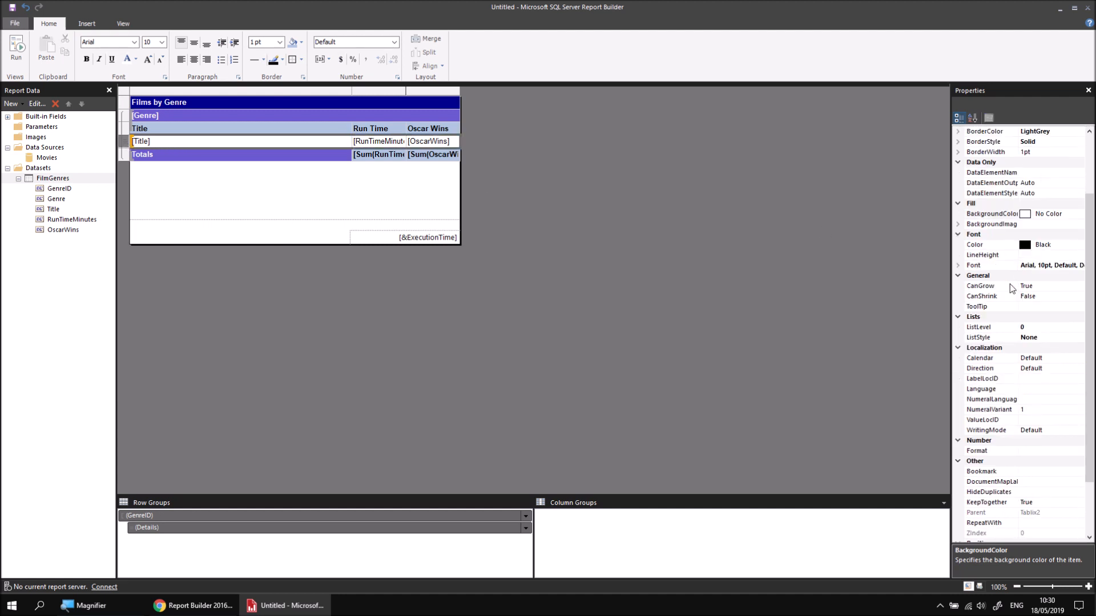
drag(1089, 375, 1089, 426)
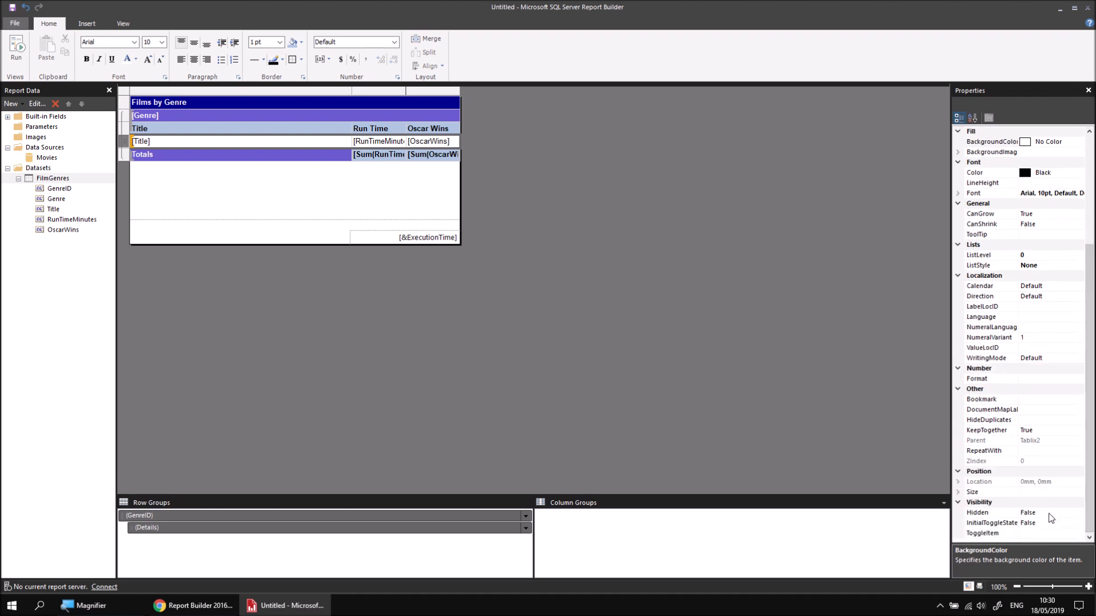
key(super+plus)
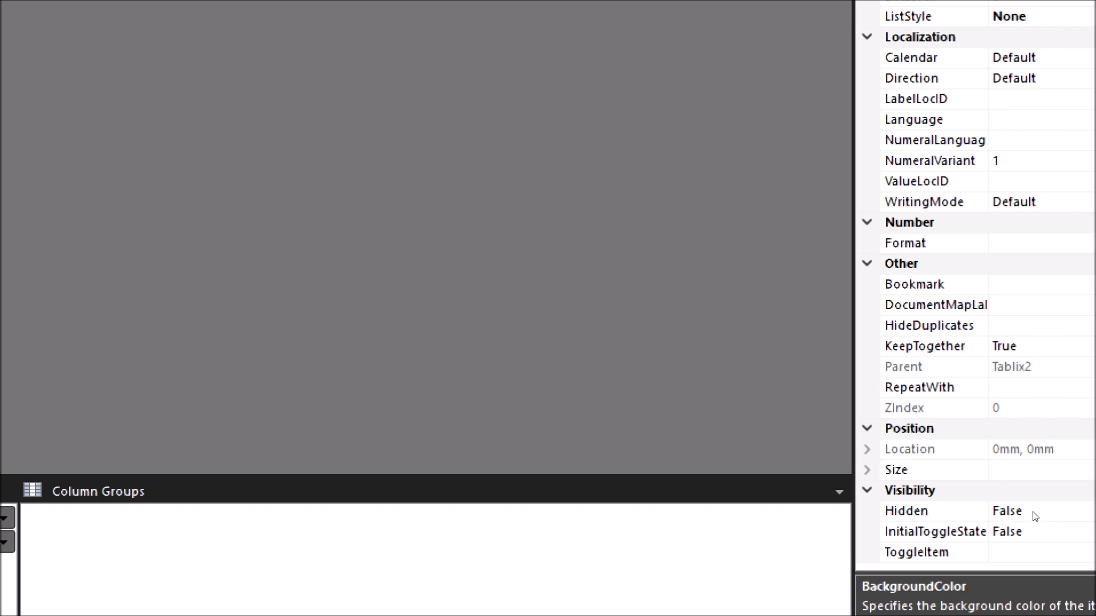
click(1033, 511)
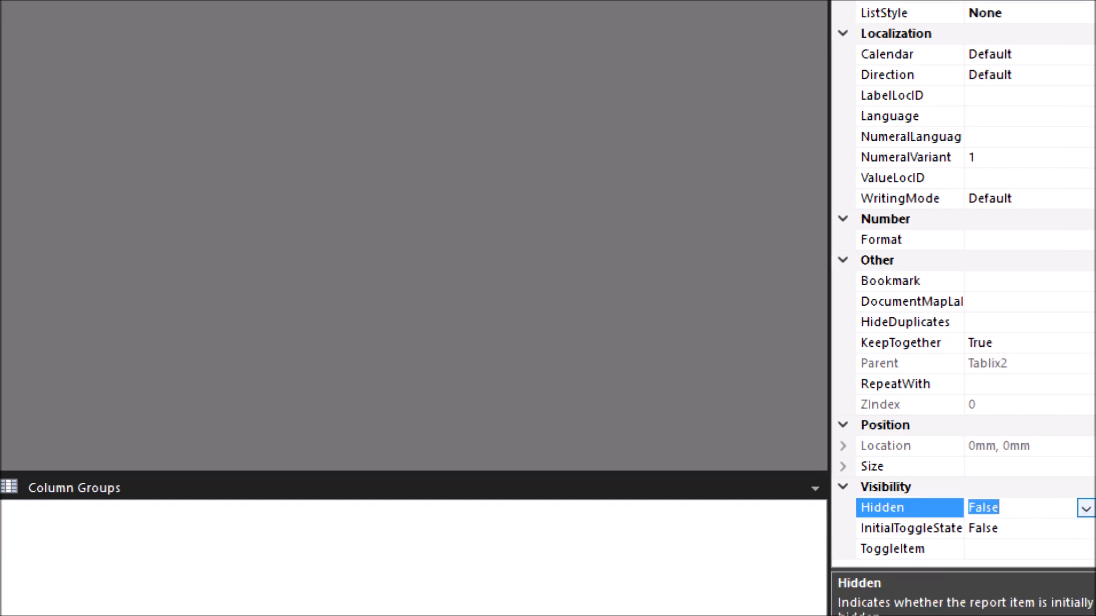
click(1060, 504)
click(1055, 543)
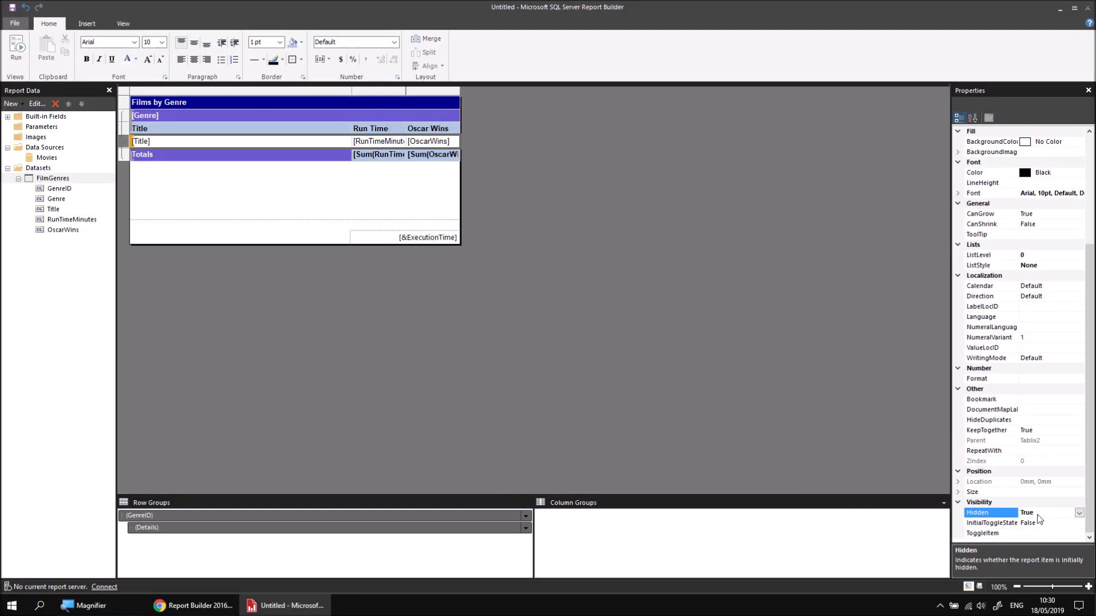
click(16, 47)
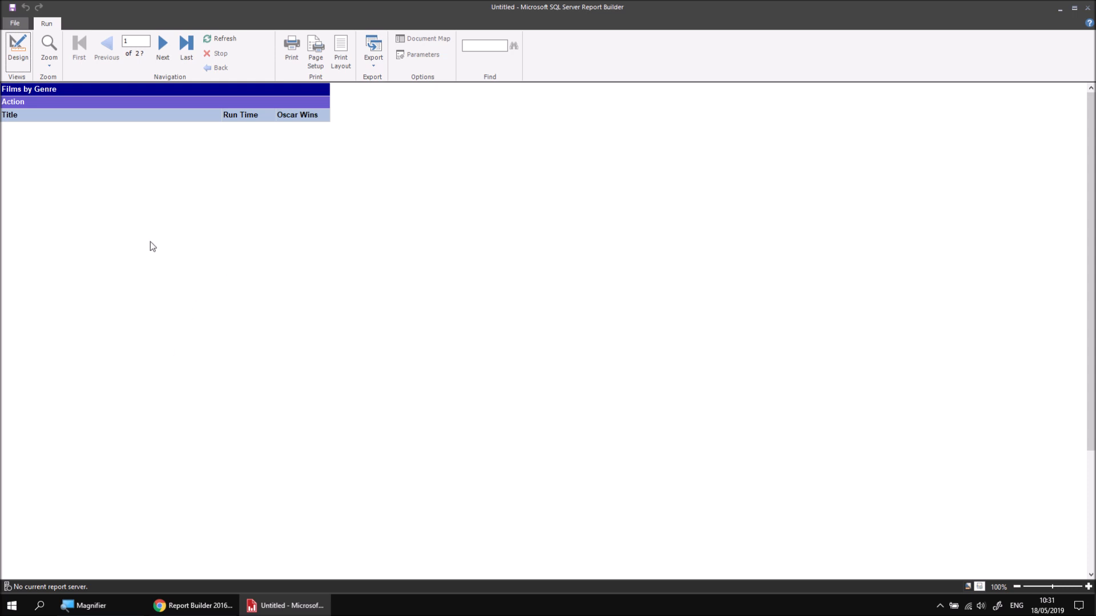
click(17, 50)
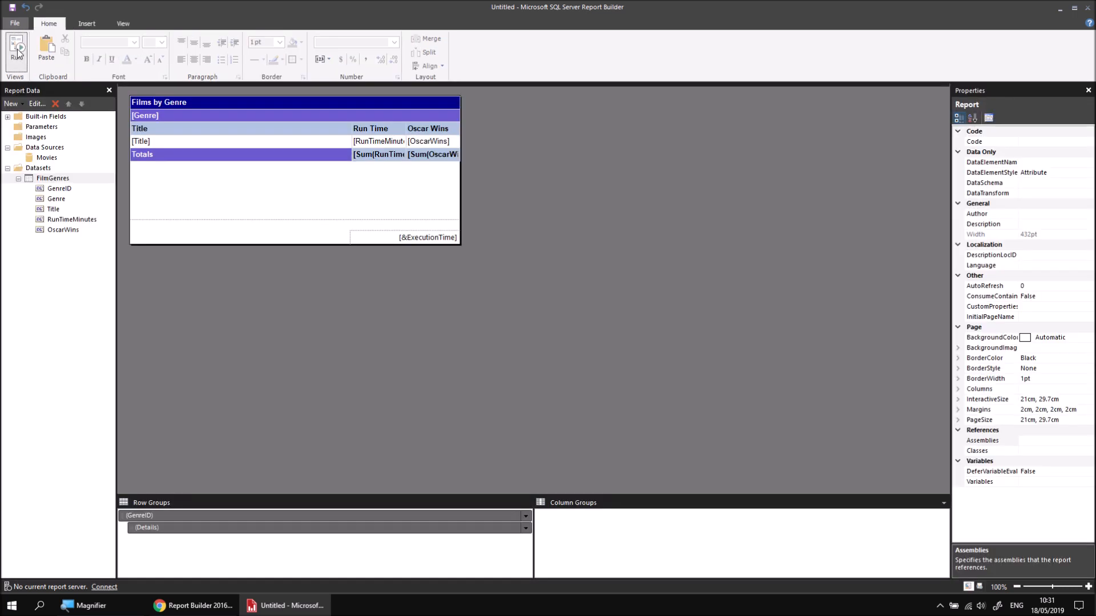
Step: Set the Hidden property of the detail row's cells back to False
click(157, 140)
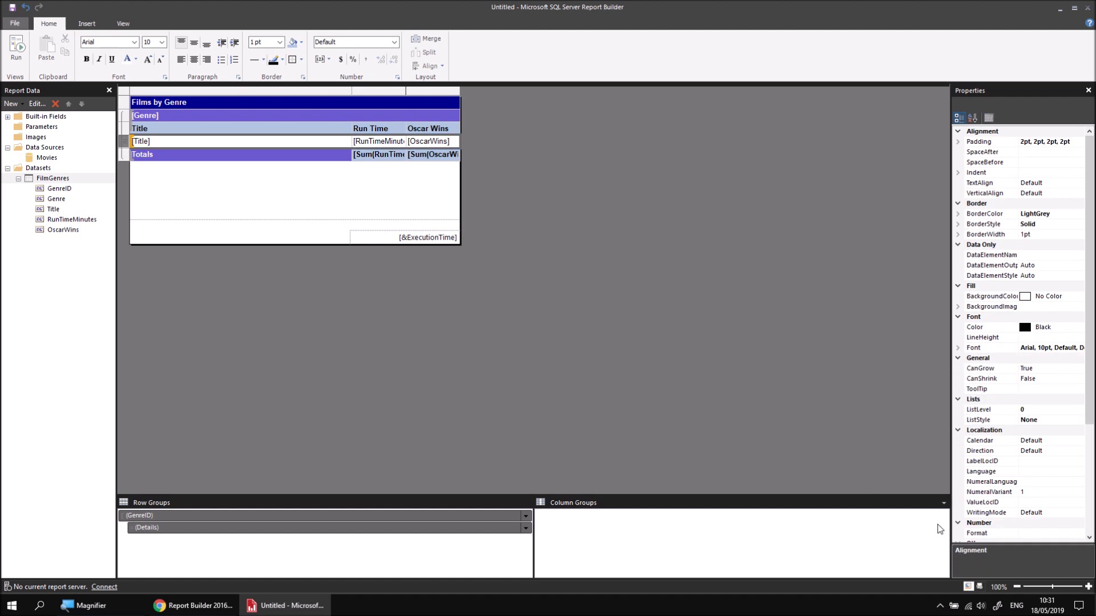
drag(1090, 400, 1091, 513)
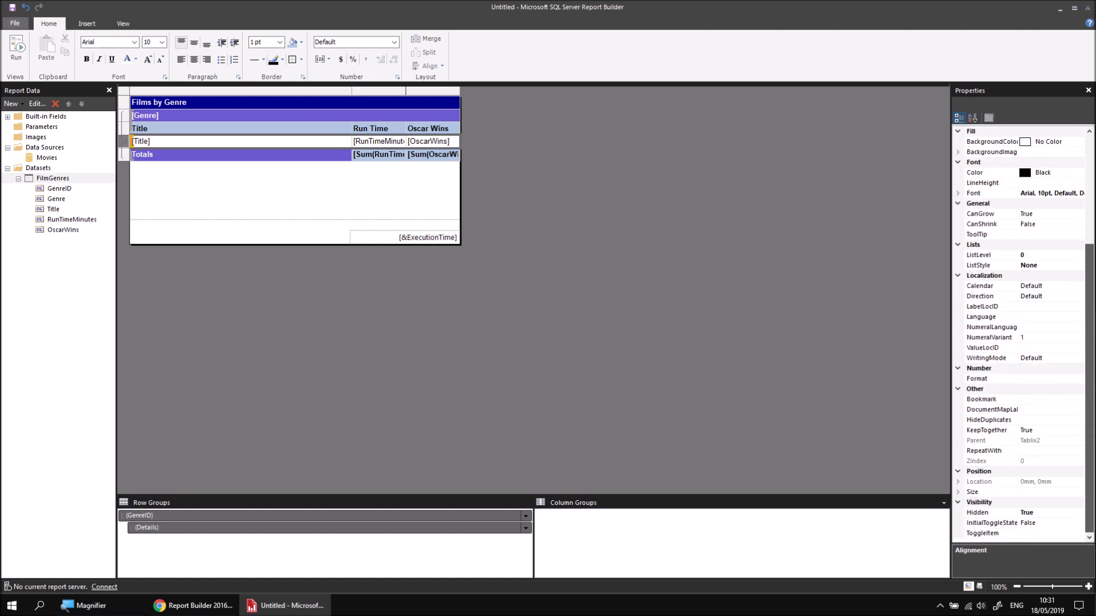
click(1047, 513)
click(1076, 515)
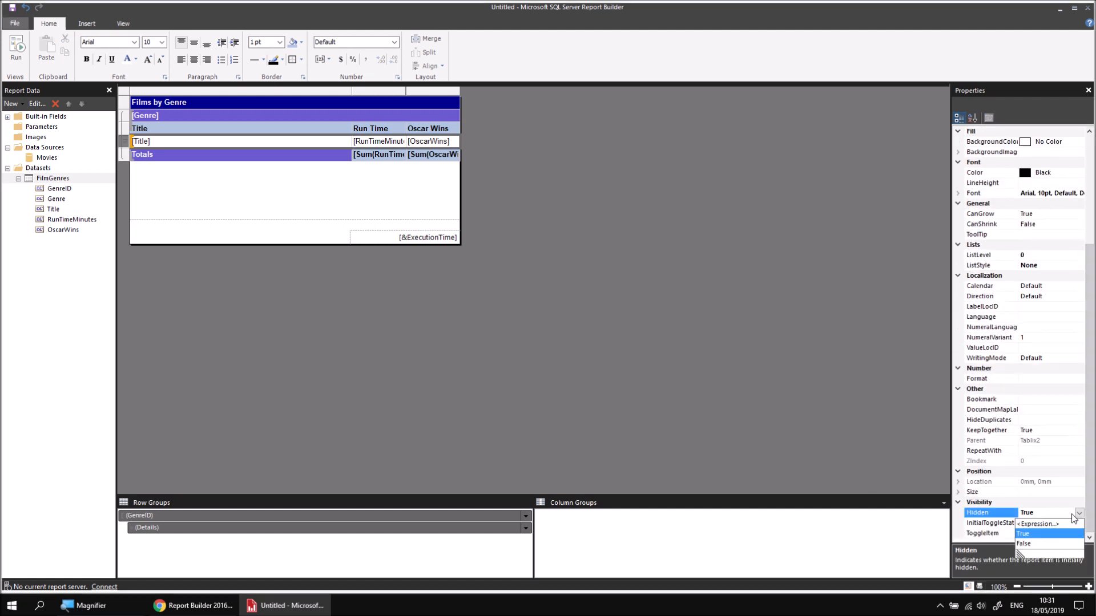
click(1031, 543)
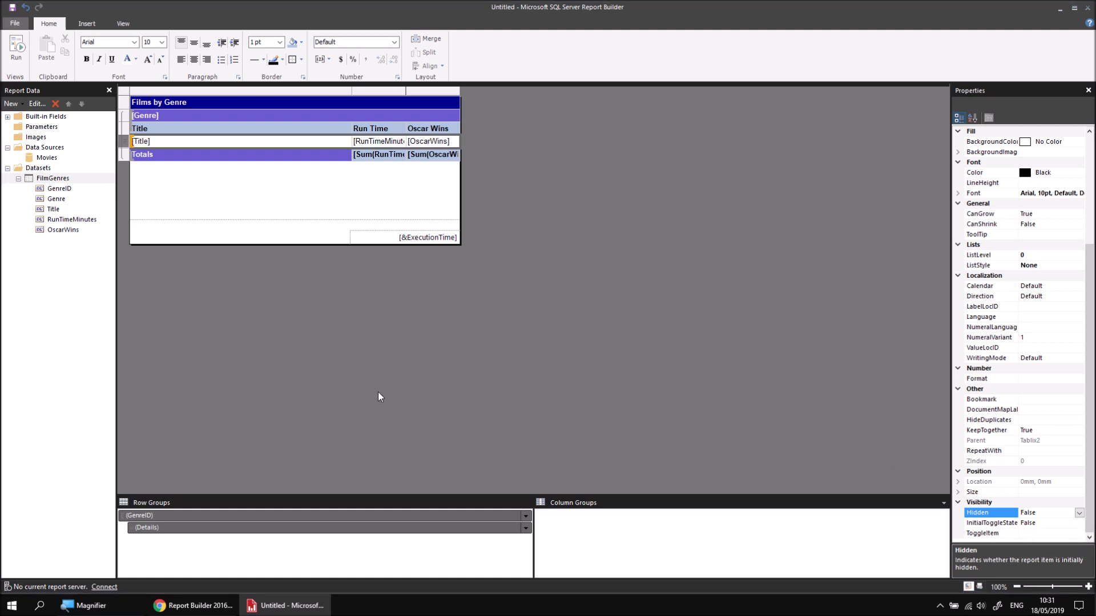
Step: Set the Hidden property of the Details row group to True, preview the report and return to the design
click(192, 532)
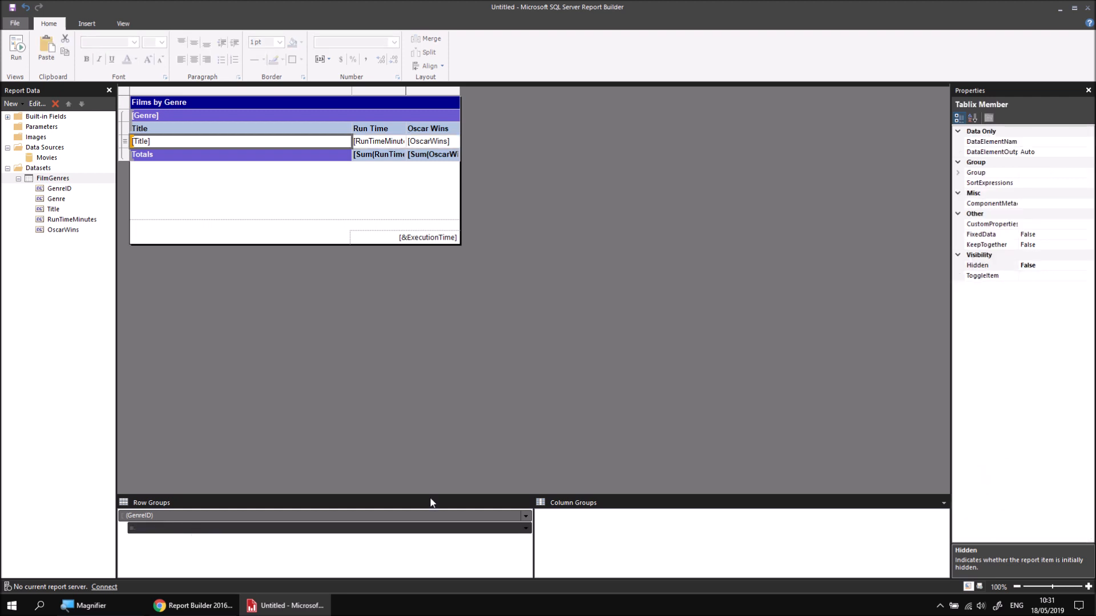
click(1034, 267)
click(1089, 266)
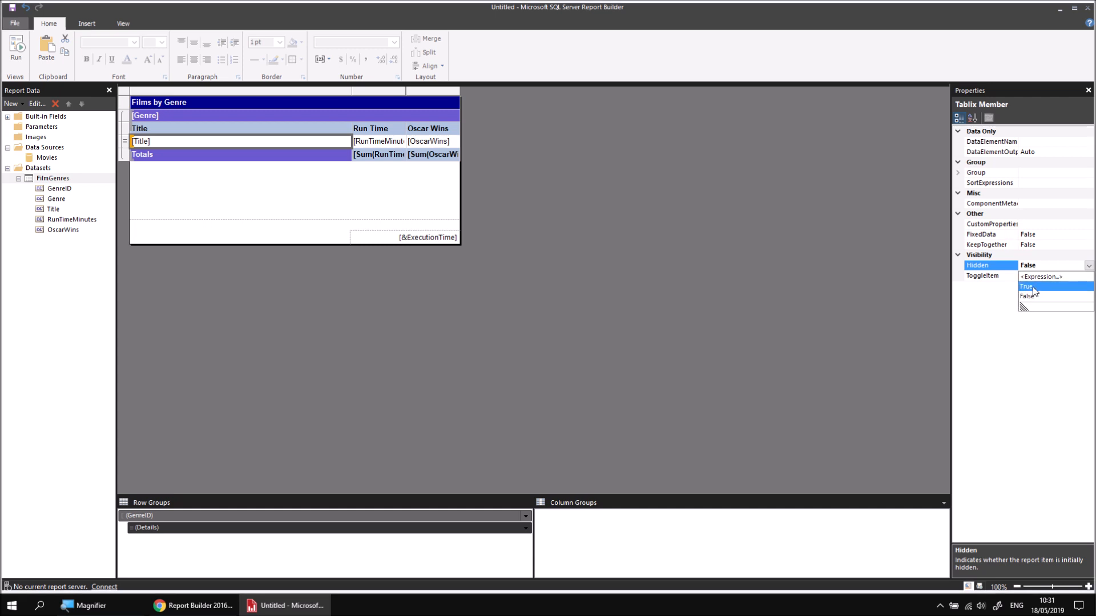
click(1033, 287)
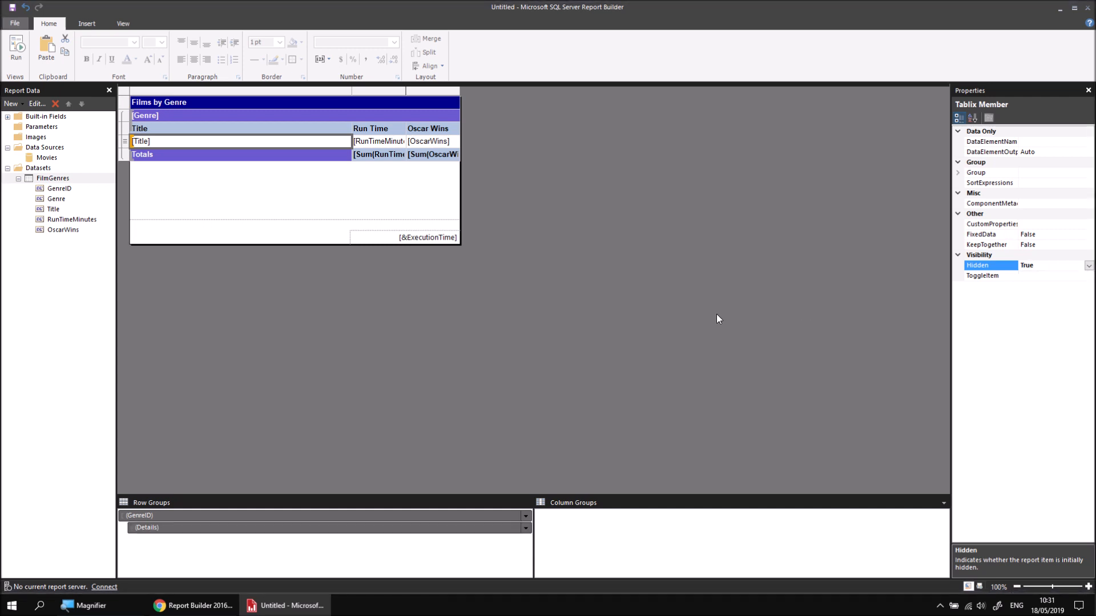
click(16, 48)
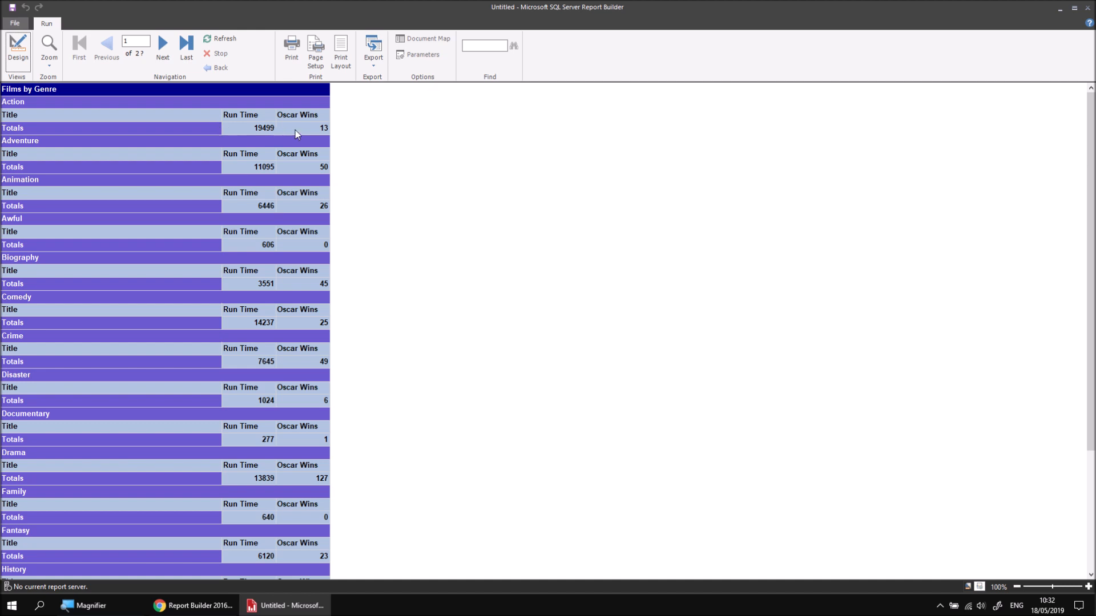
click(18, 48)
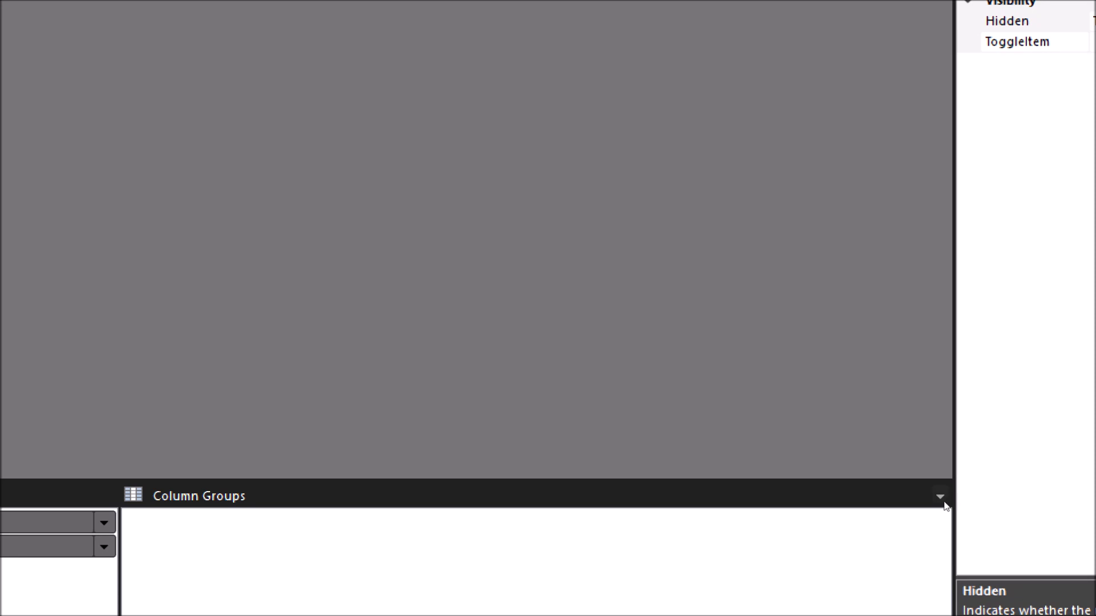
Step: Turn on Advanced Mode for the grouping pane, enlarge the pane to show all row group members, and select the Details group
click(940, 497)
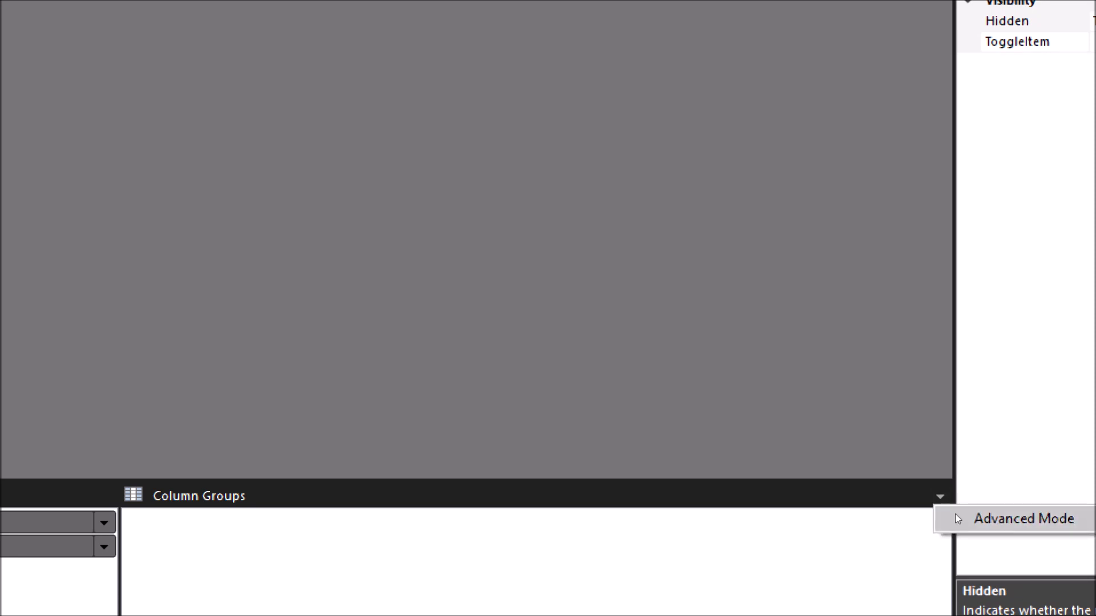
click(957, 518)
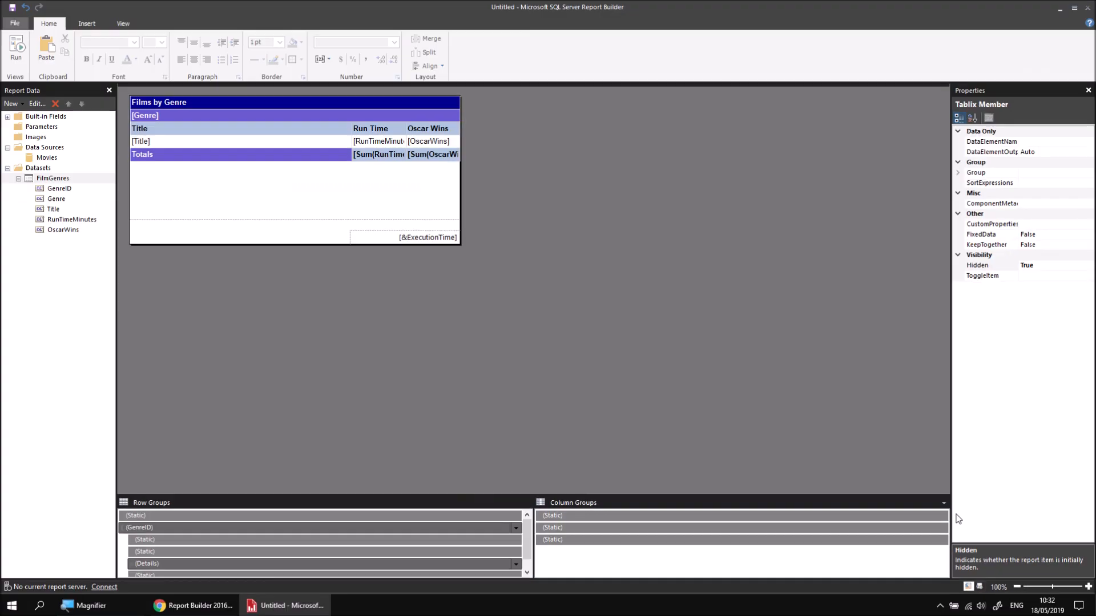
drag(461, 494, 468, 456)
click(318, 503)
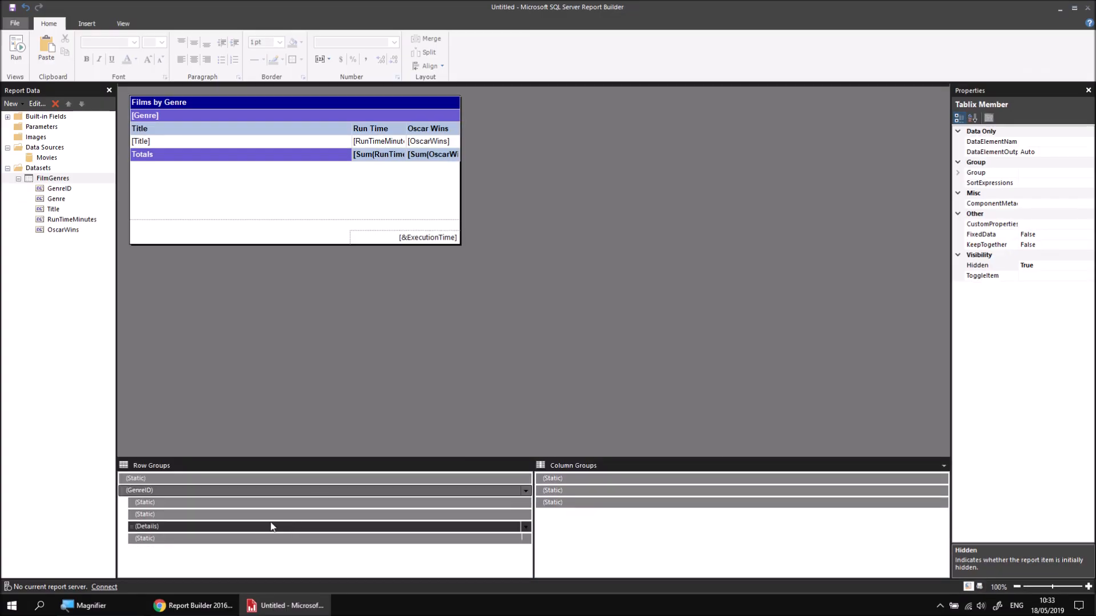
click(253, 526)
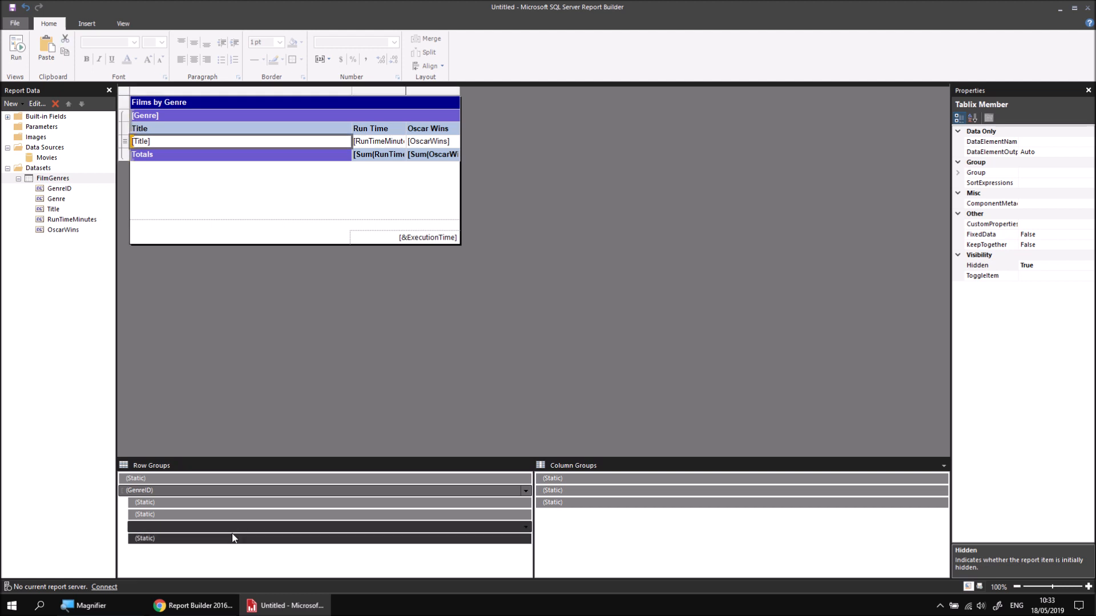
Step: Set the Hidden property of the static row member for the column headings to True
click(181, 515)
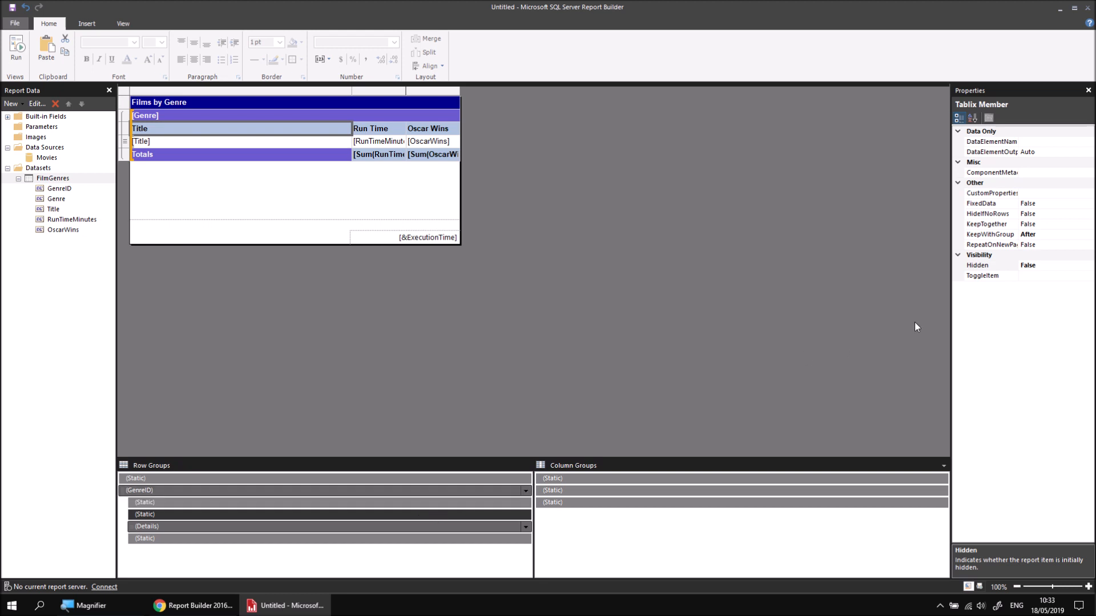
click(1046, 266)
click(1089, 265)
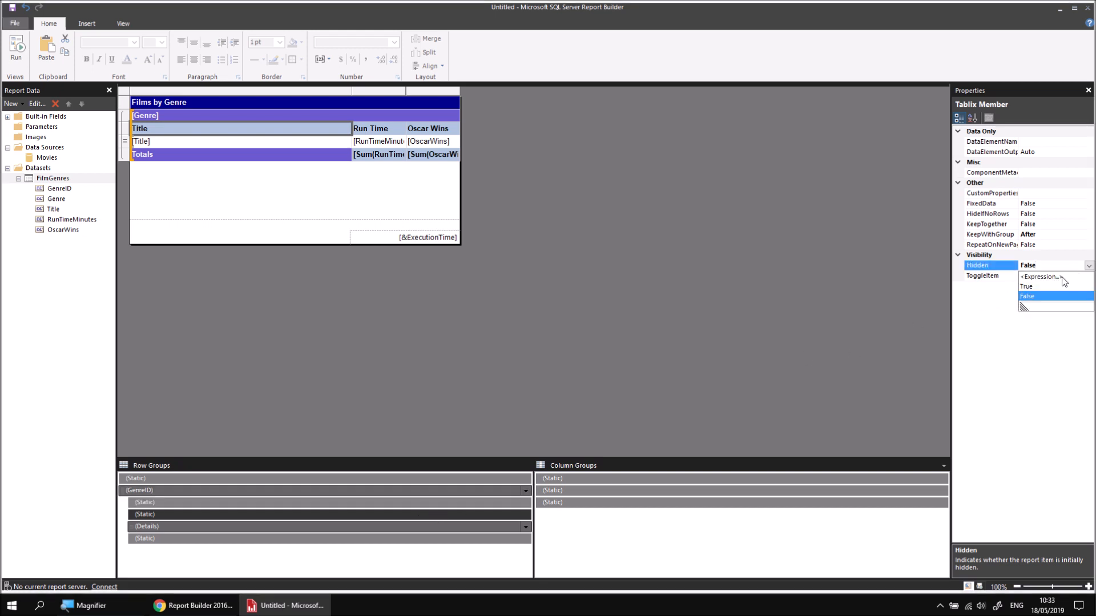
click(1039, 287)
Step: Set the Hidden property of the Totals row's static member to True, preview the report and return to the design
click(439, 539)
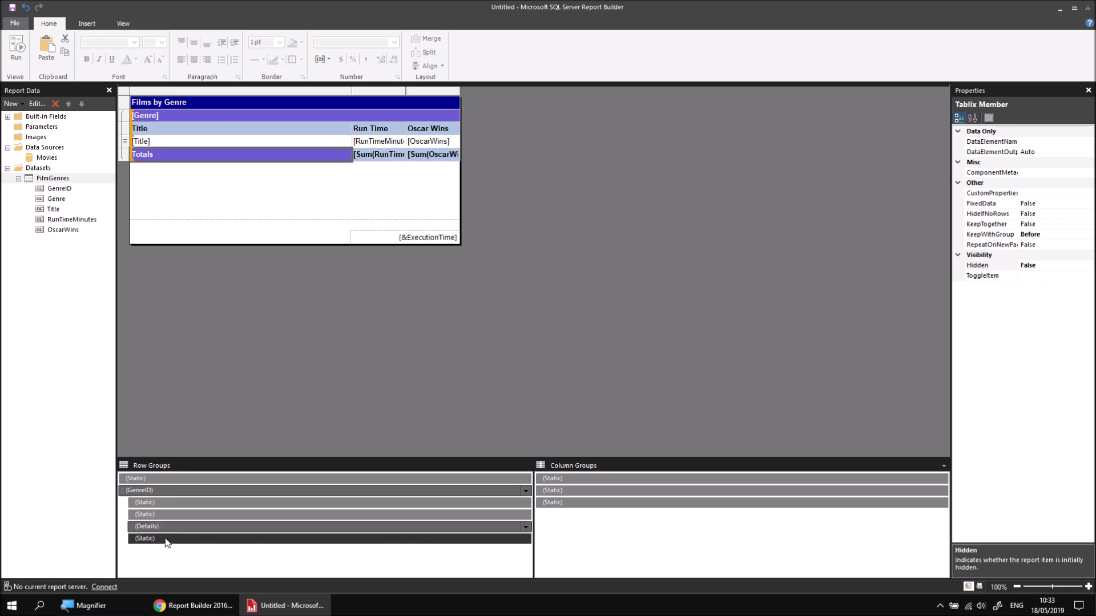
click(1057, 266)
click(1088, 266)
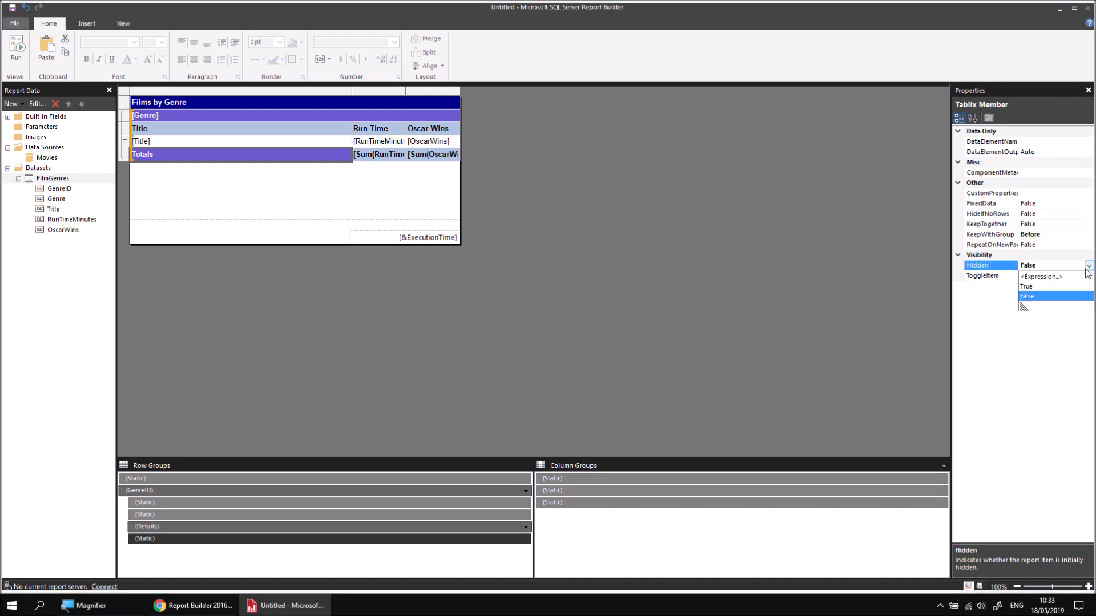
click(1028, 287)
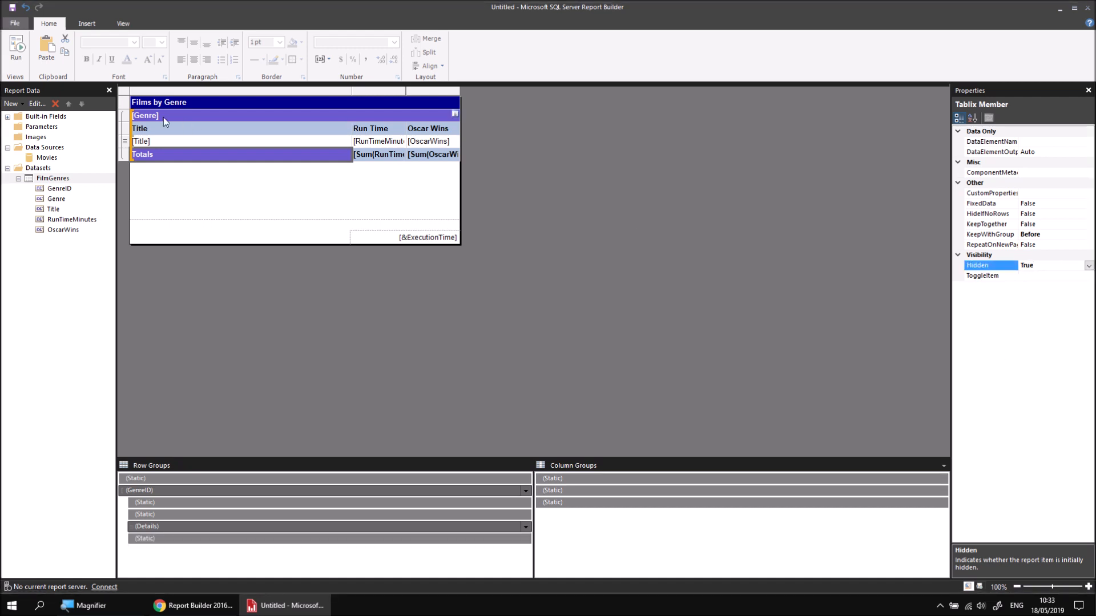
click(16, 50)
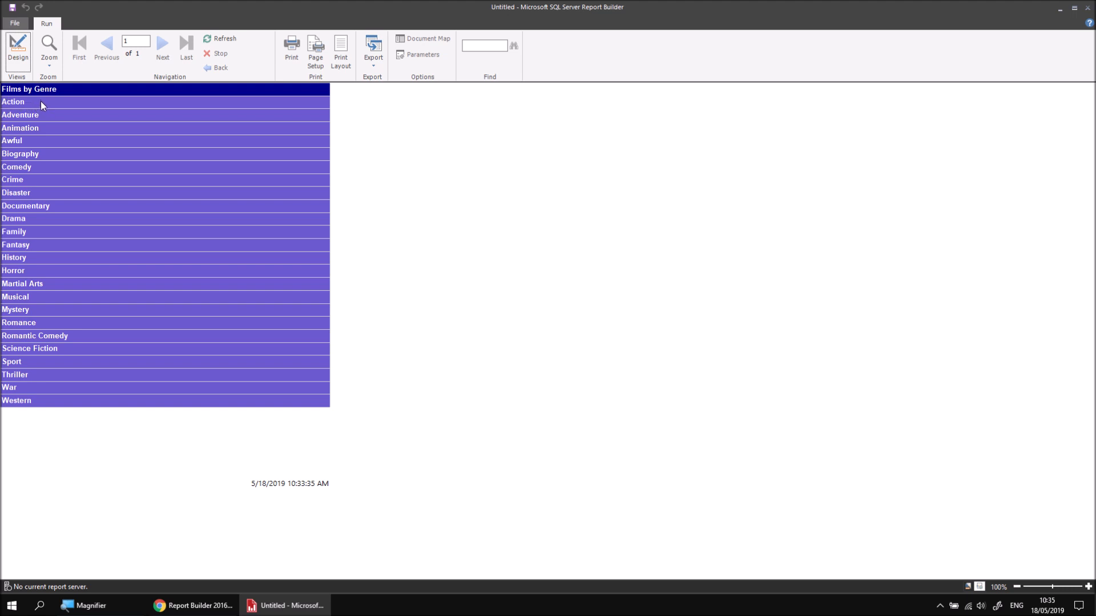
click(18, 48)
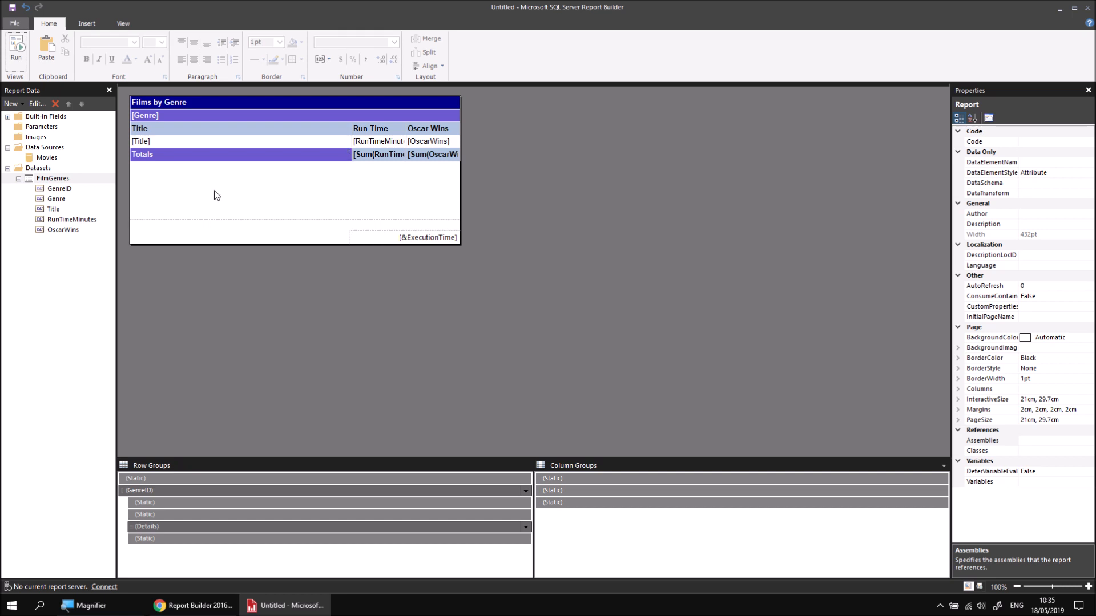
Step: Rename the text box in the genre heading row as GenreHeader
click(201, 113)
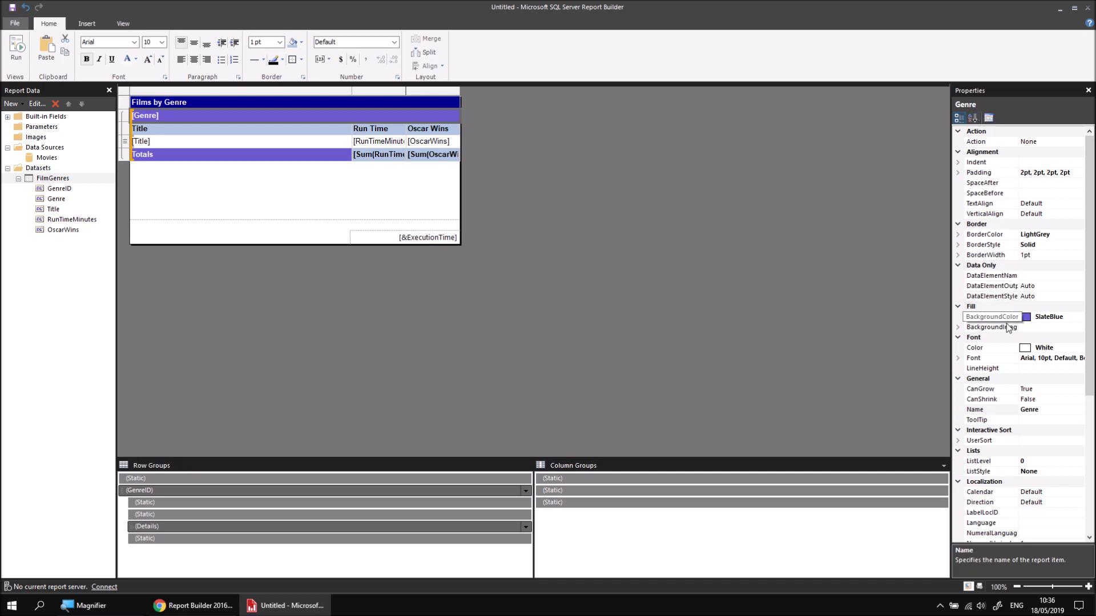
click(996, 409)
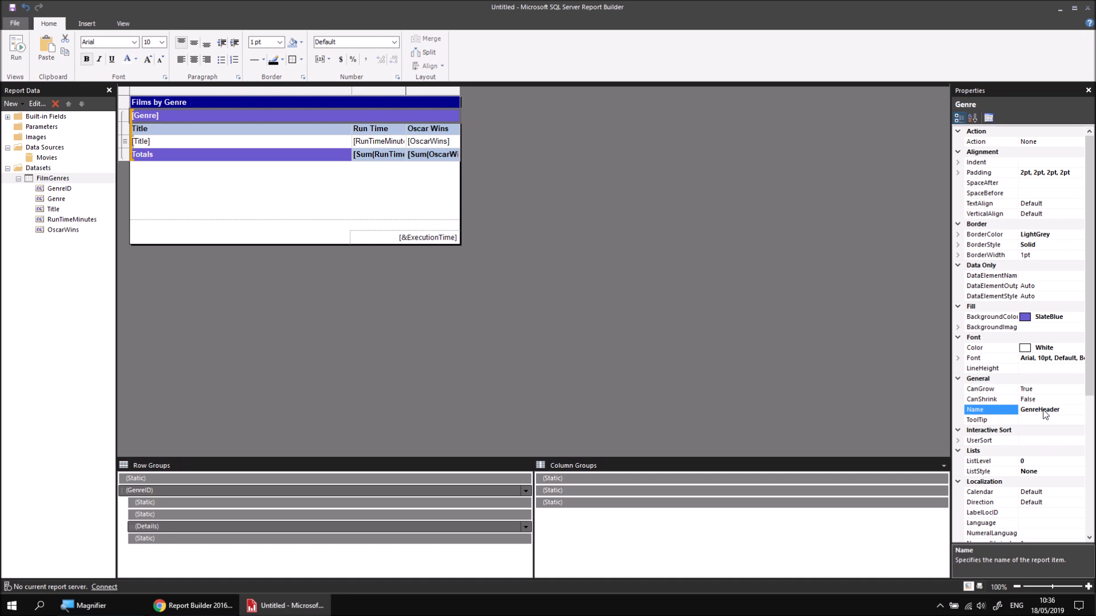
key(Return)
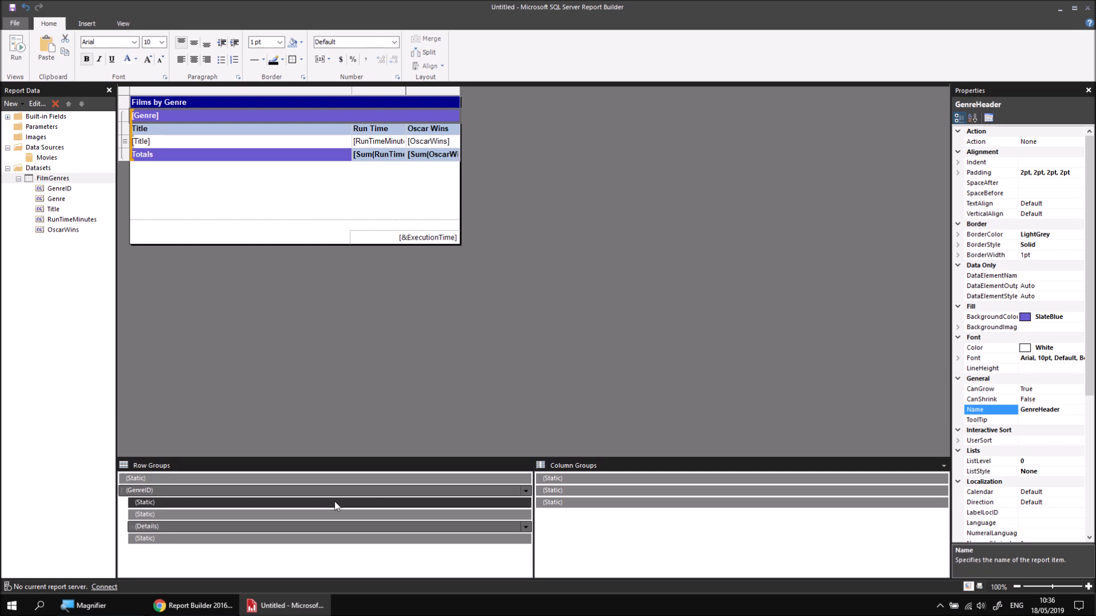
Step: Set the ToggleItem property of the Details row group to GenreHeader
click(195, 527)
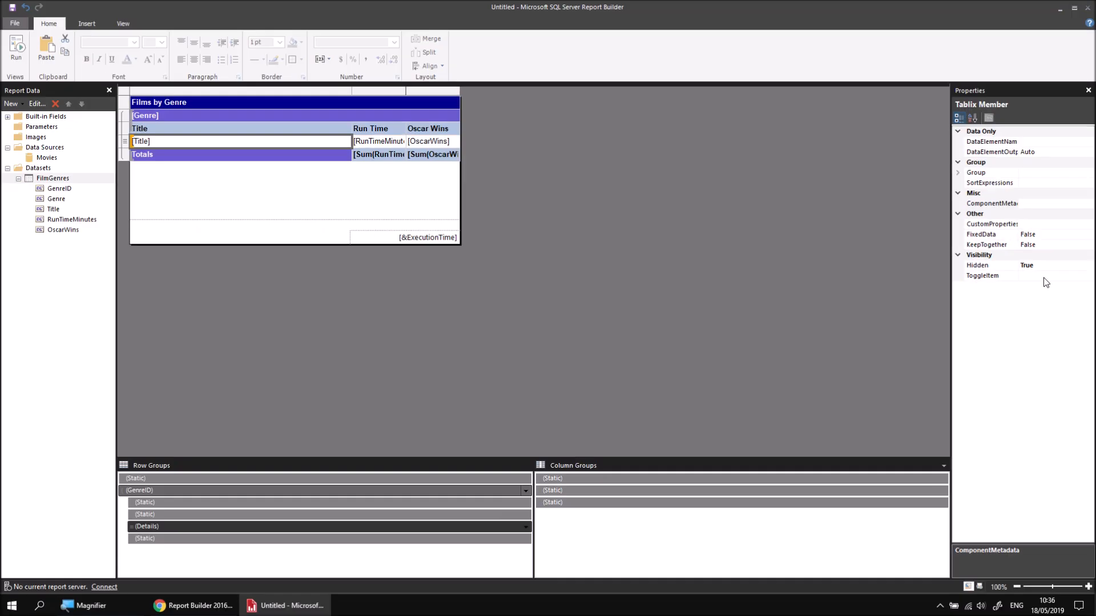
click(1043, 277)
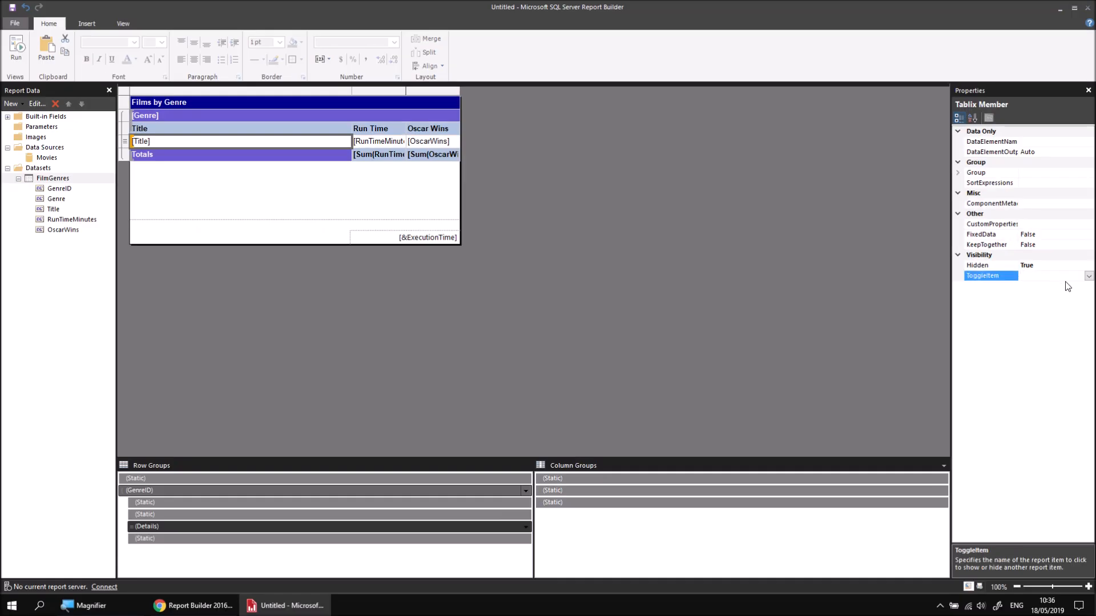
click(1088, 276)
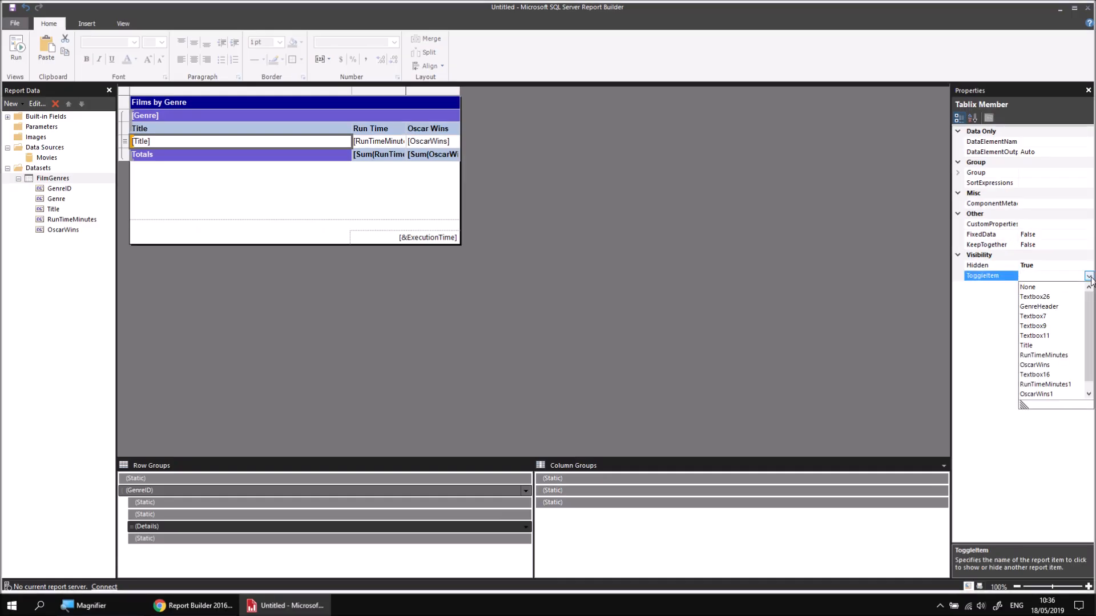
click(1056, 307)
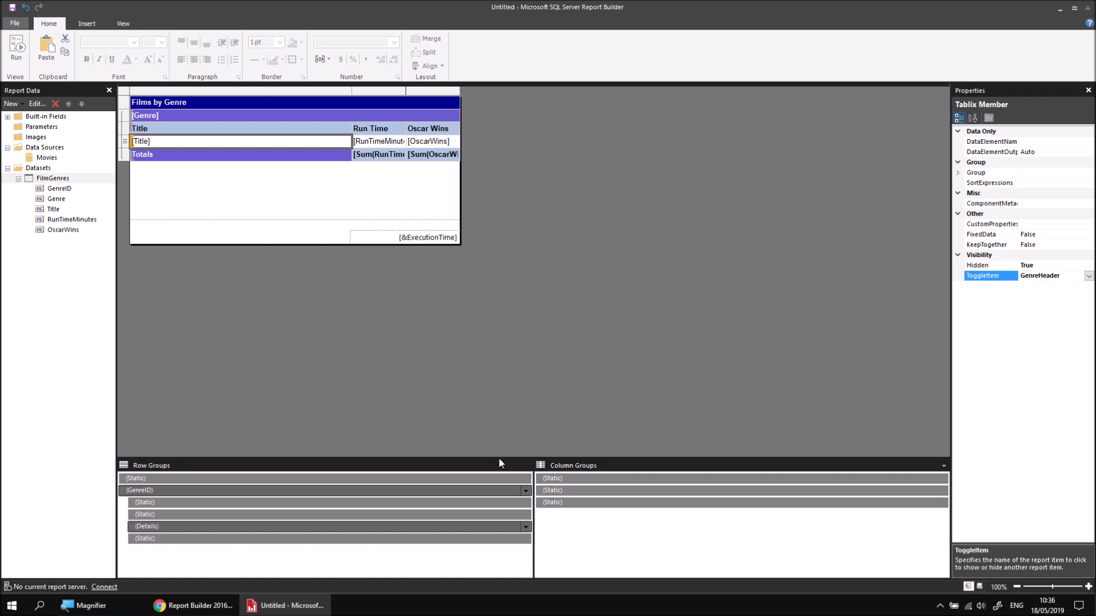
Step: Set the ToggleItem property of the column headings row's static member to GenreHeader
click(303, 516)
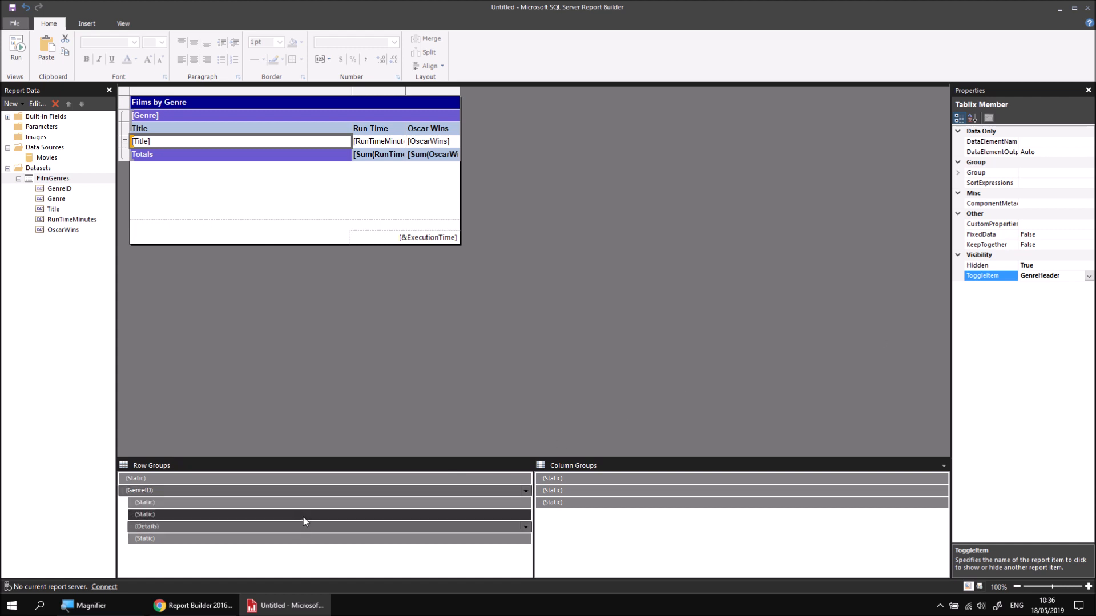
click(292, 529)
click(292, 518)
click(1078, 276)
click(1088, 276)
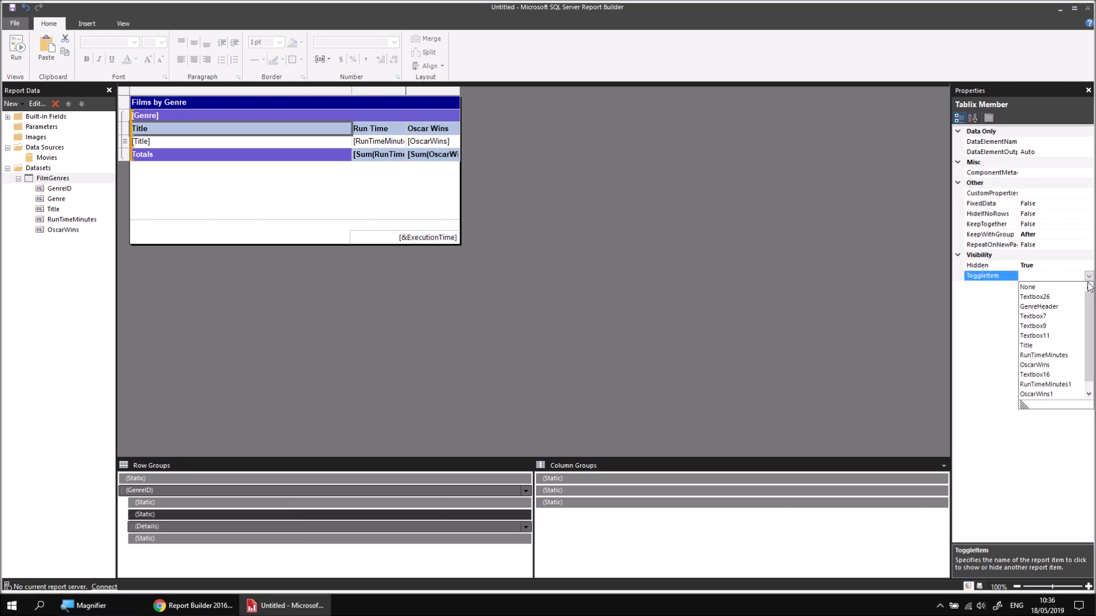
click(1045, 307)
Step: Set the ToggleItem property of the Totals row's static member to GenreHeader and deselect the table
click(318, 540)
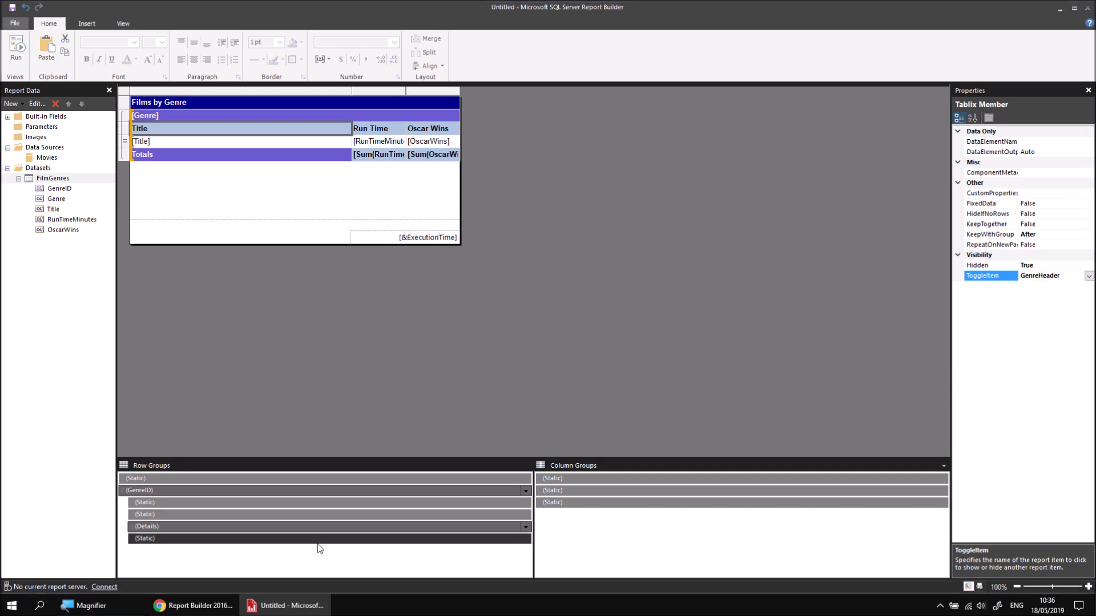
click(1082, 277)
click(1087, 278)
click(1059, 307)
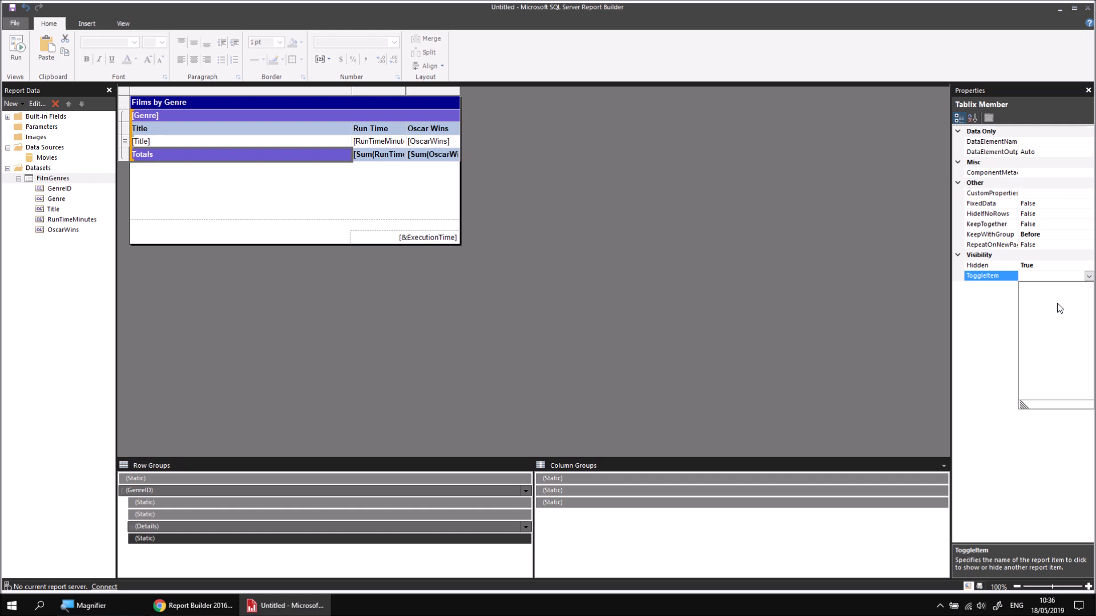
click(689, 297)
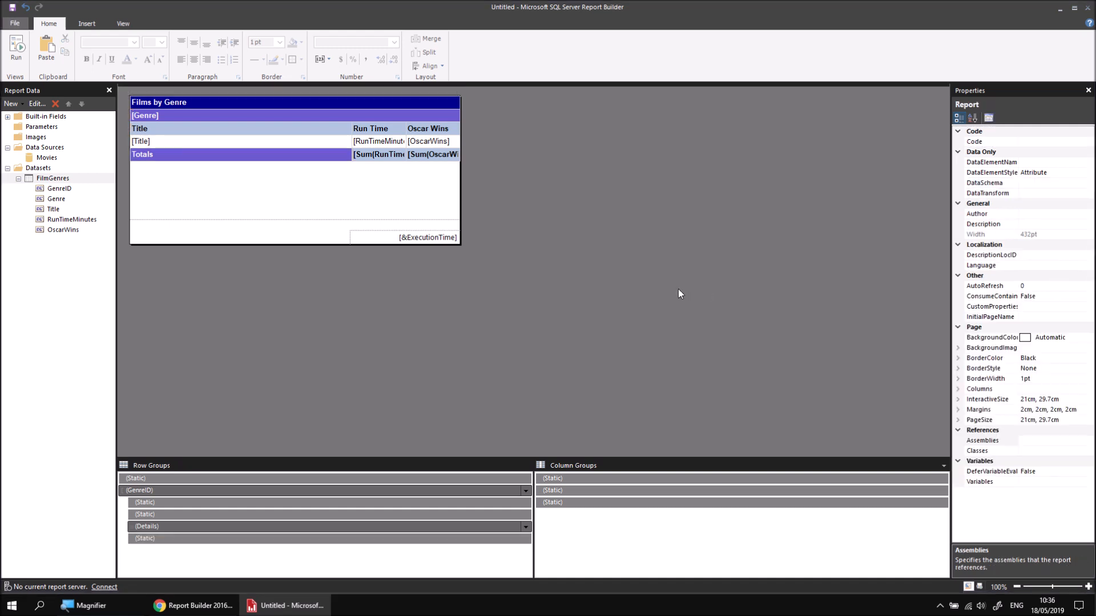
Step: Preview the report, expand and collapse the Awful, Comedy, Crime, War, Thriller and Sport genres, and return to the design
click(23, 57)
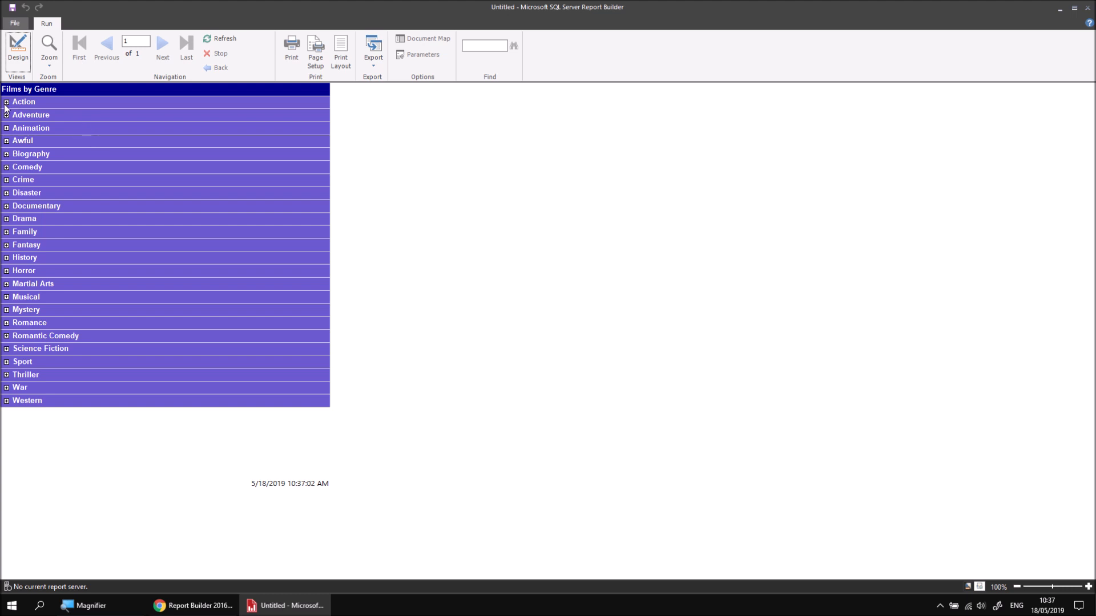
click(6, 141)
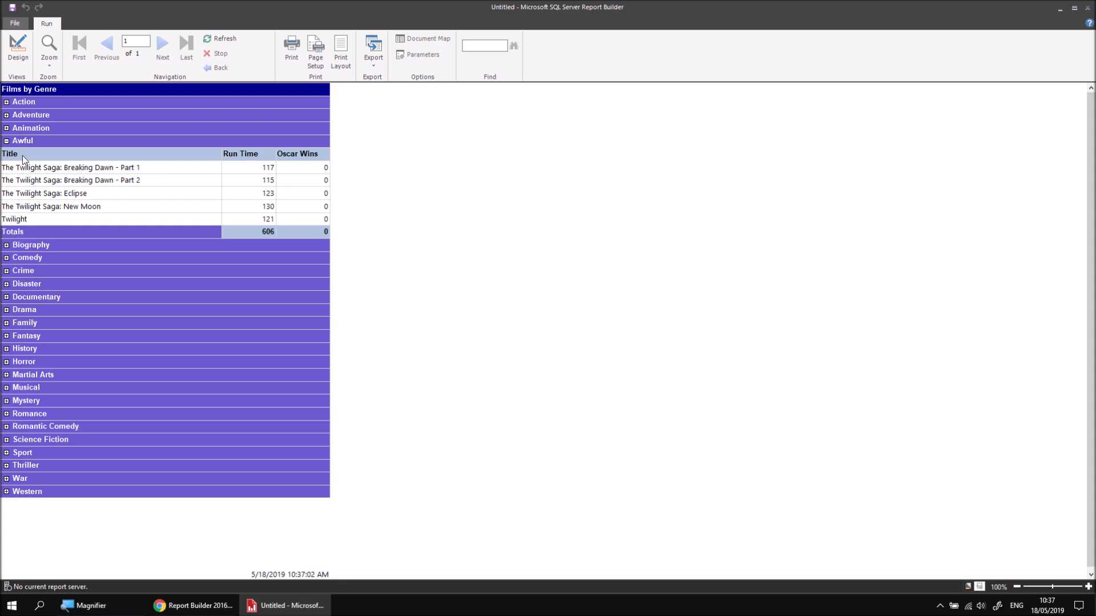
click(6, 258)
click(6, 258)
click(6, 271)
click(6, 270)
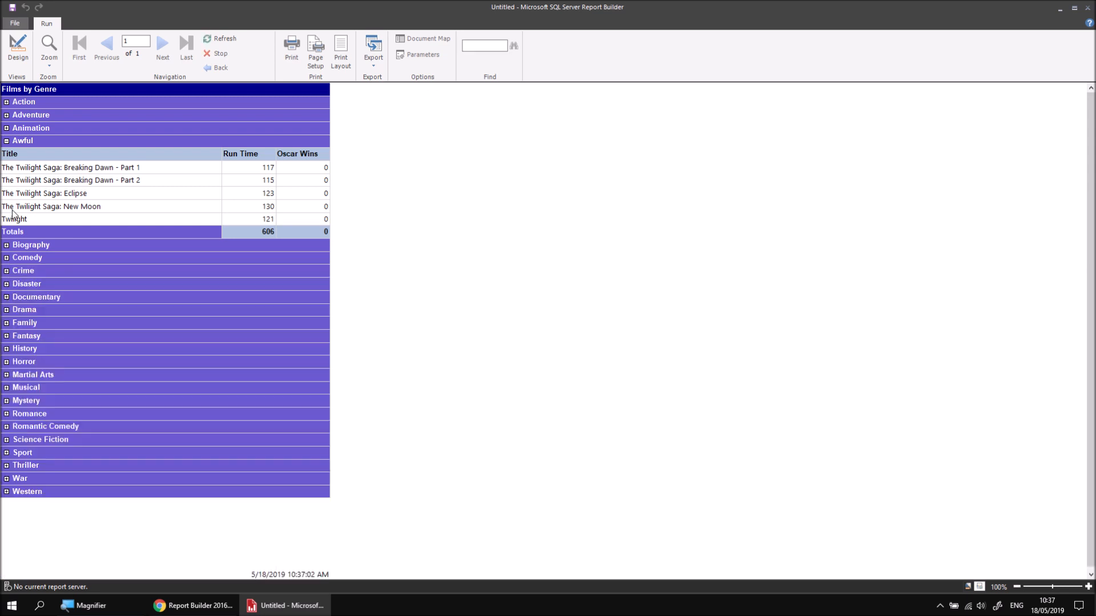
click(6, 140)
click(7, 388)
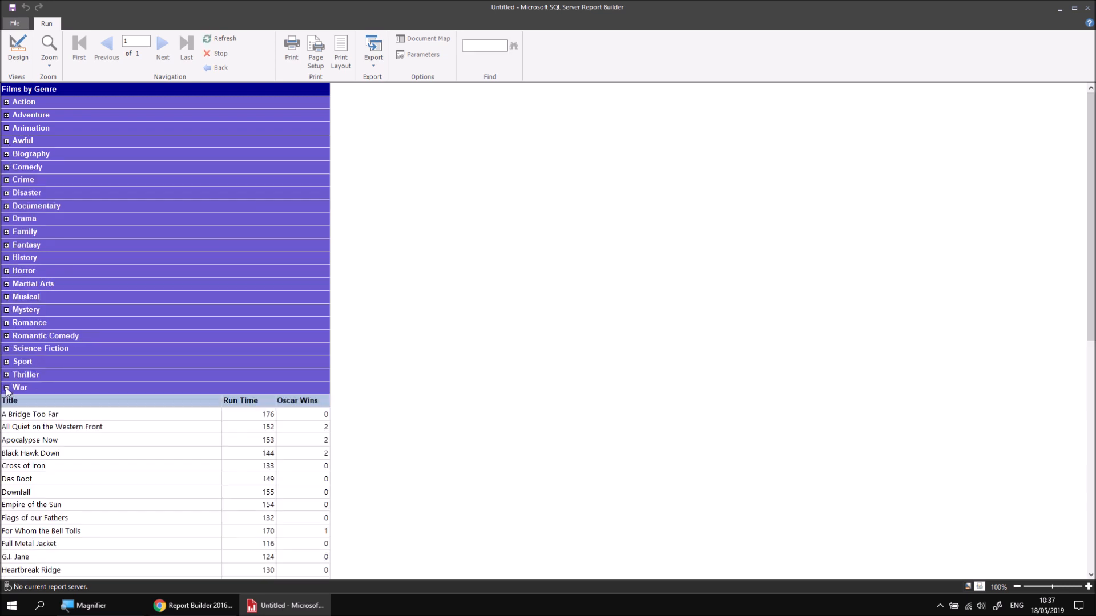
click(7, 388)
click(6, 375)
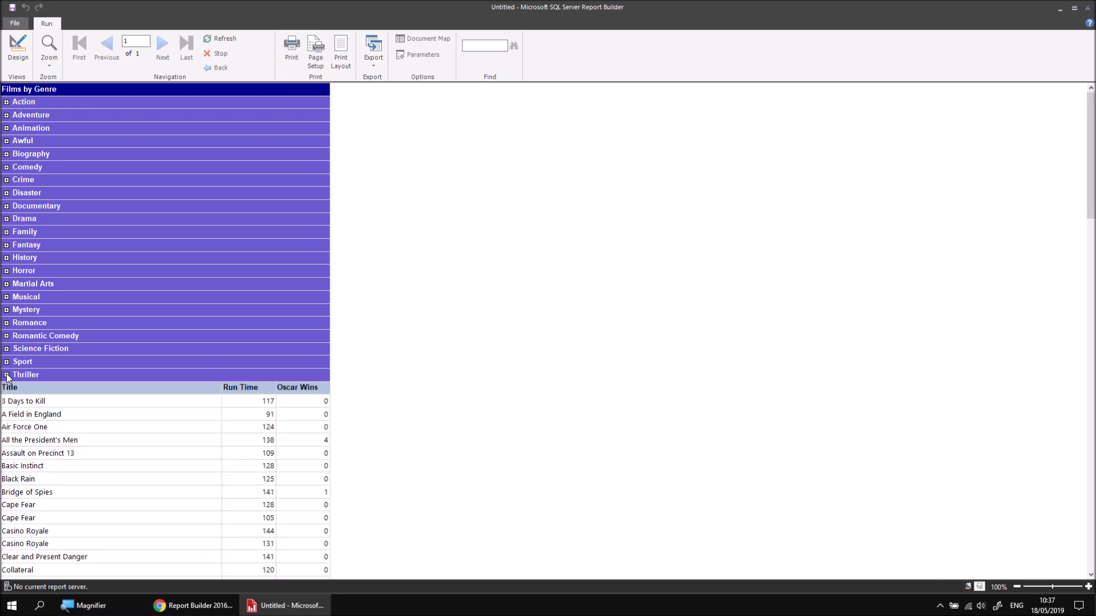
click(6, 375)
click(6, 362)
click(6, 362)
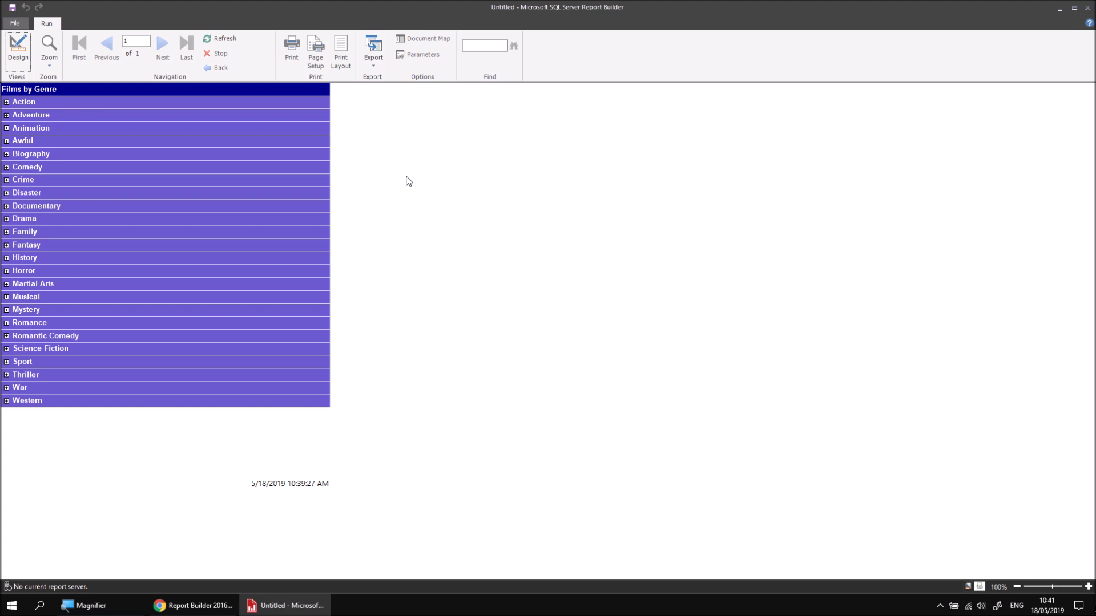
click(18, 55)
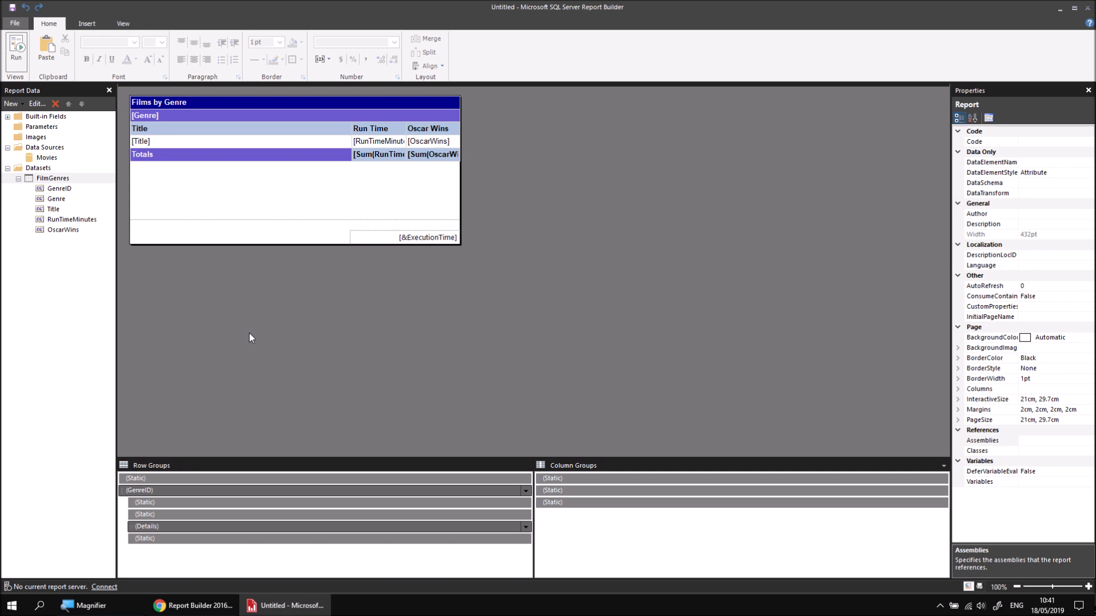
Step: Add the CertificateID and Certificate fields from the Certificate table to the FilmGenres dataset query
right_click(65, 179)
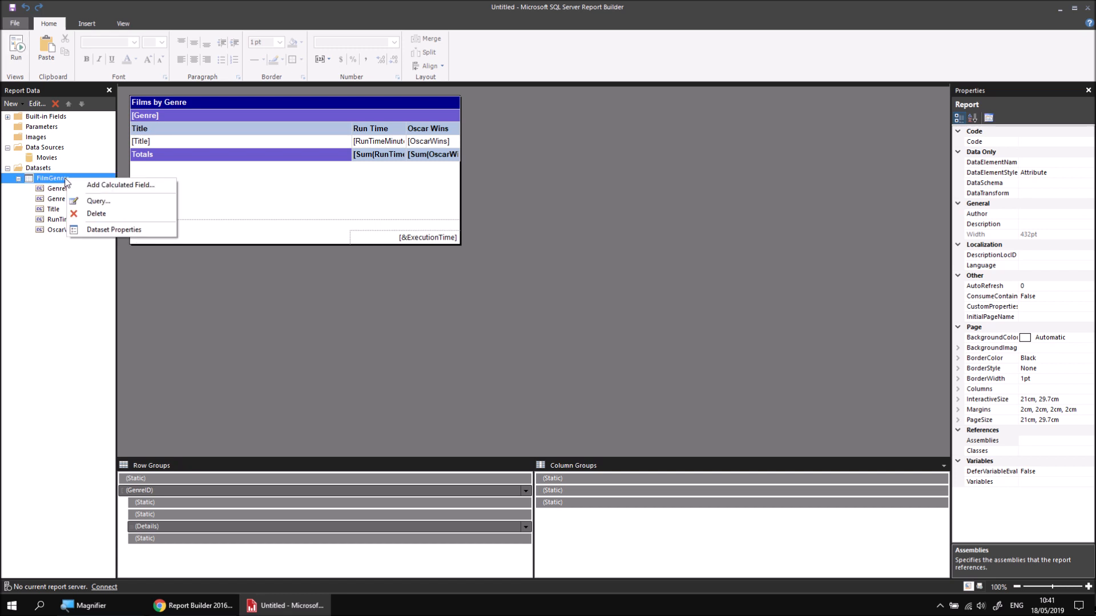
click(98, 201)
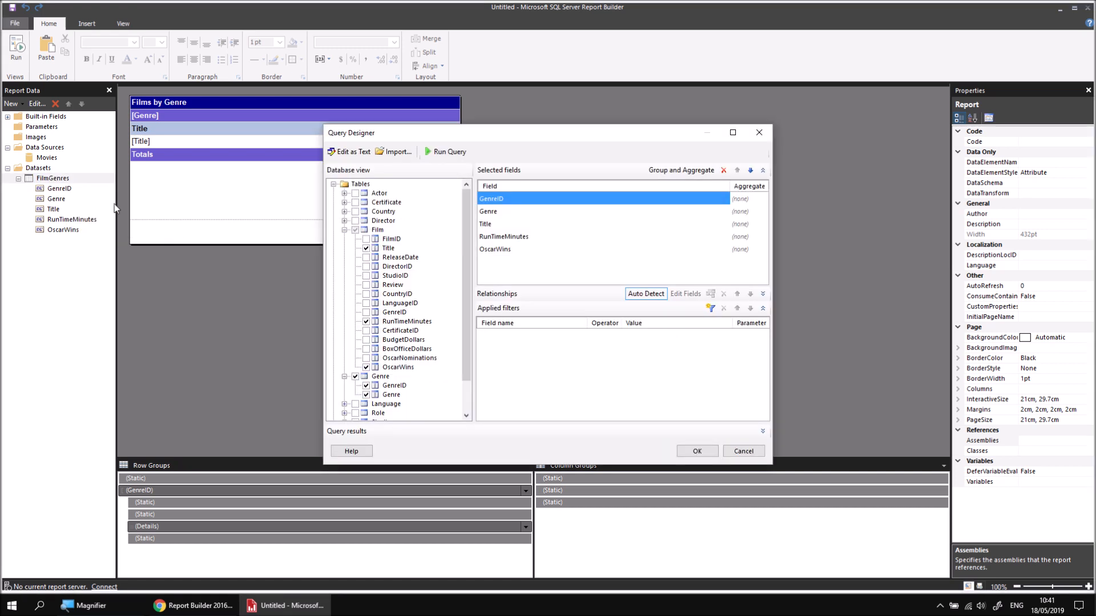
click(344, 203)
click(366, 212)
click(366, 221)
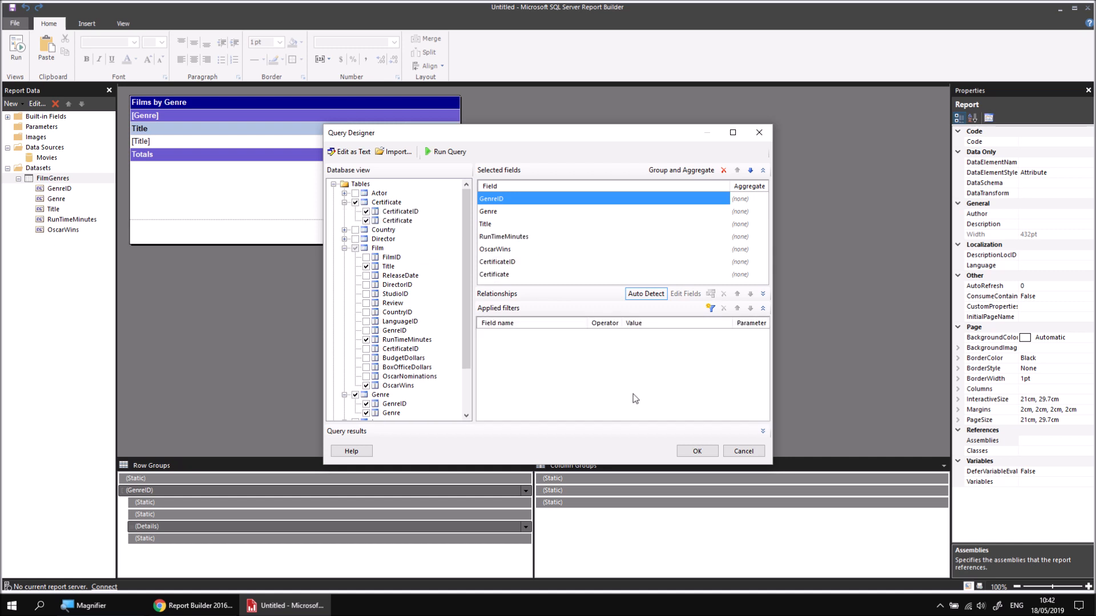
click(691, 450)
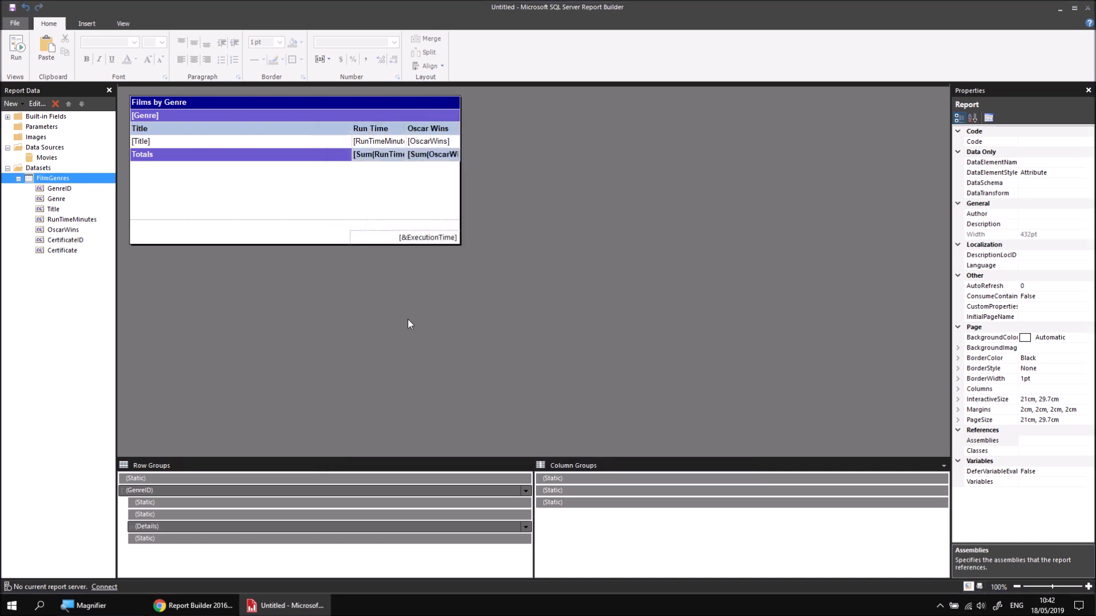
Step: Add a parent row group by CertificateID with group header and footer above the GenreID group, and delete its extra Certificate ID column
right_click(166, 489)
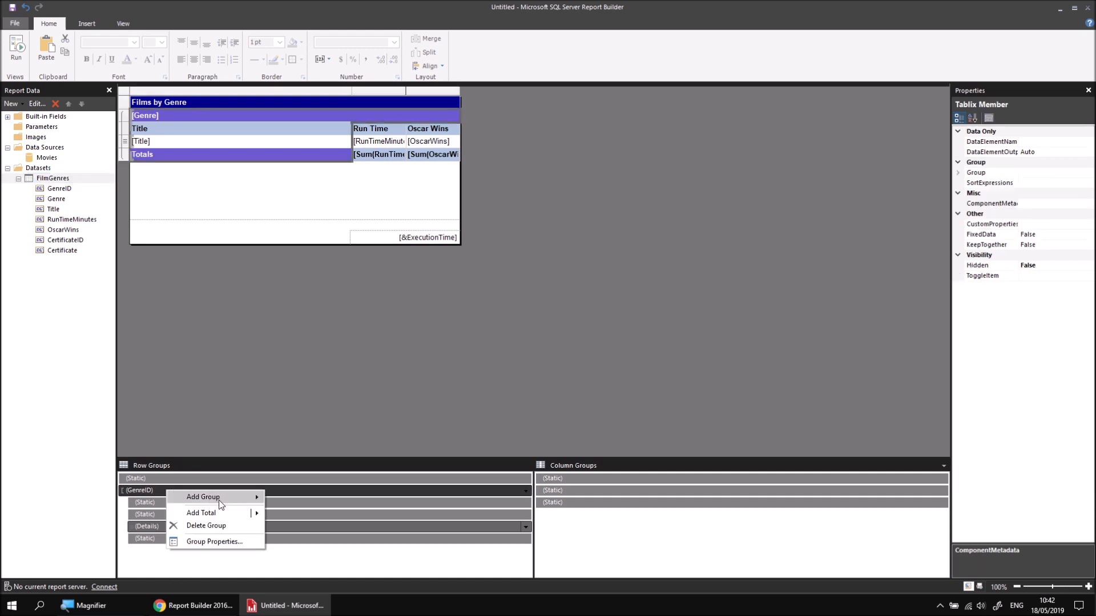
mouse_move(220, 500)
click(307, 499)
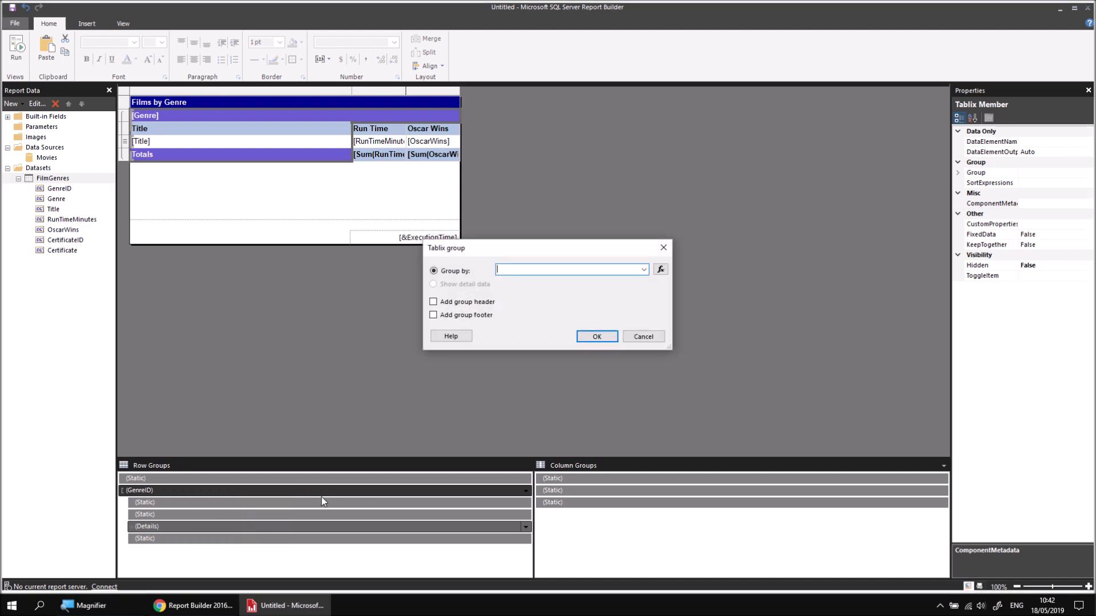
click(643, 270)
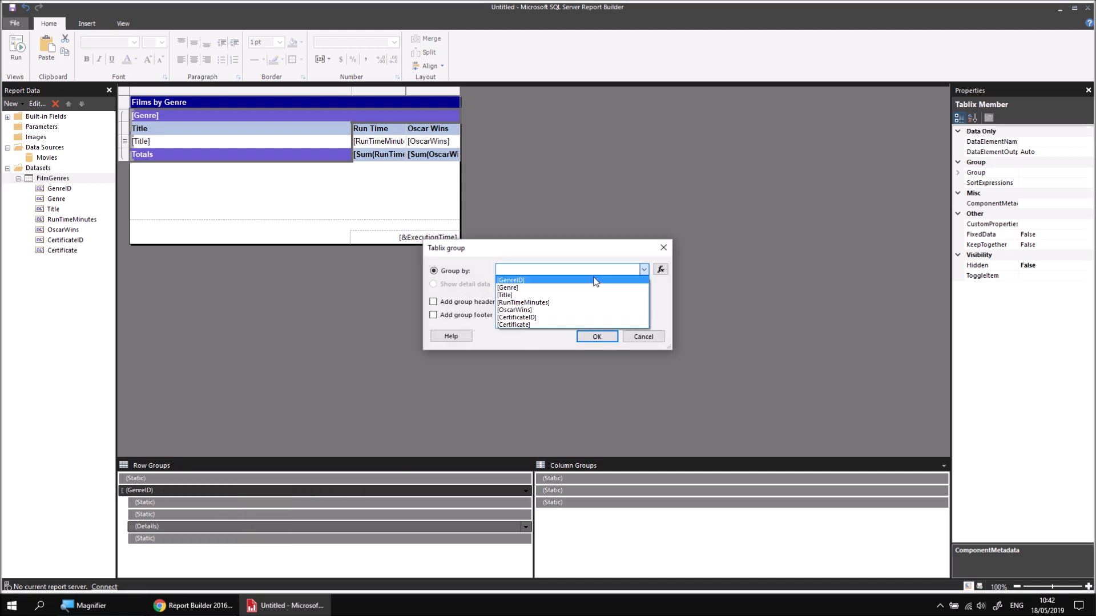
click(535, 317)
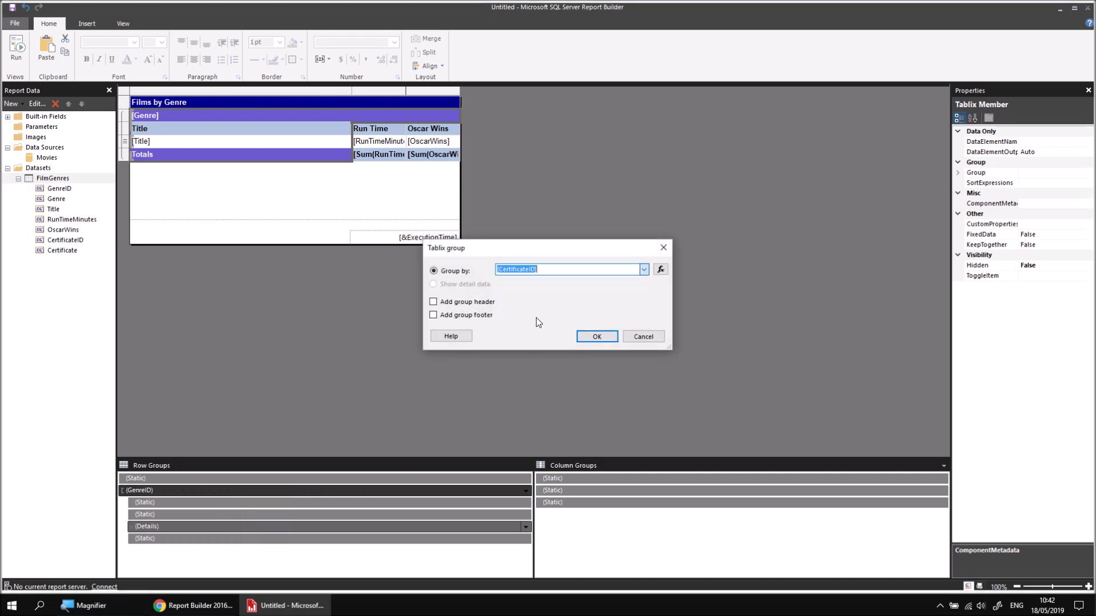
click(433, 302)
click(433, 315)
click(596, 337)
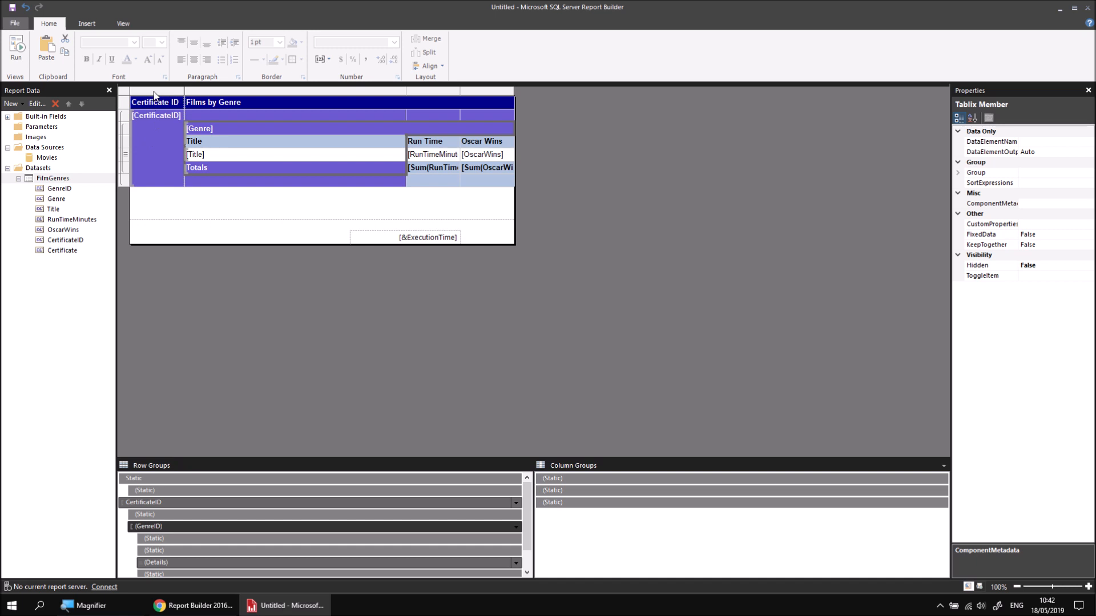
right_click(154, 95)
click(199, 110)
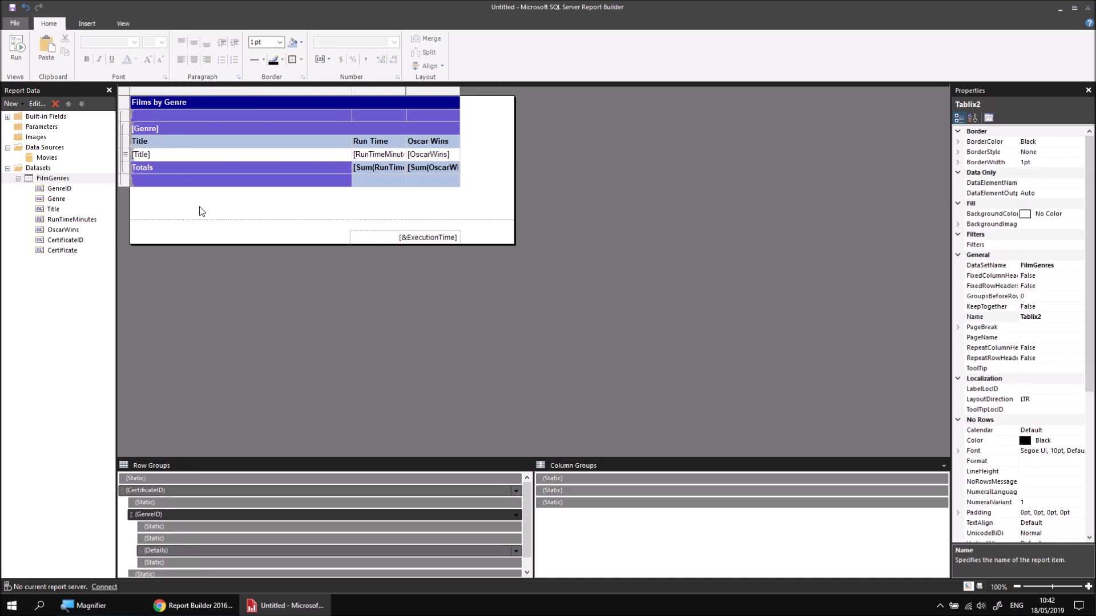
Step: Merge the empty cells of the certificate group's header row and display the Certificate field in the merged cell
drag(227, 115, 420, 117)
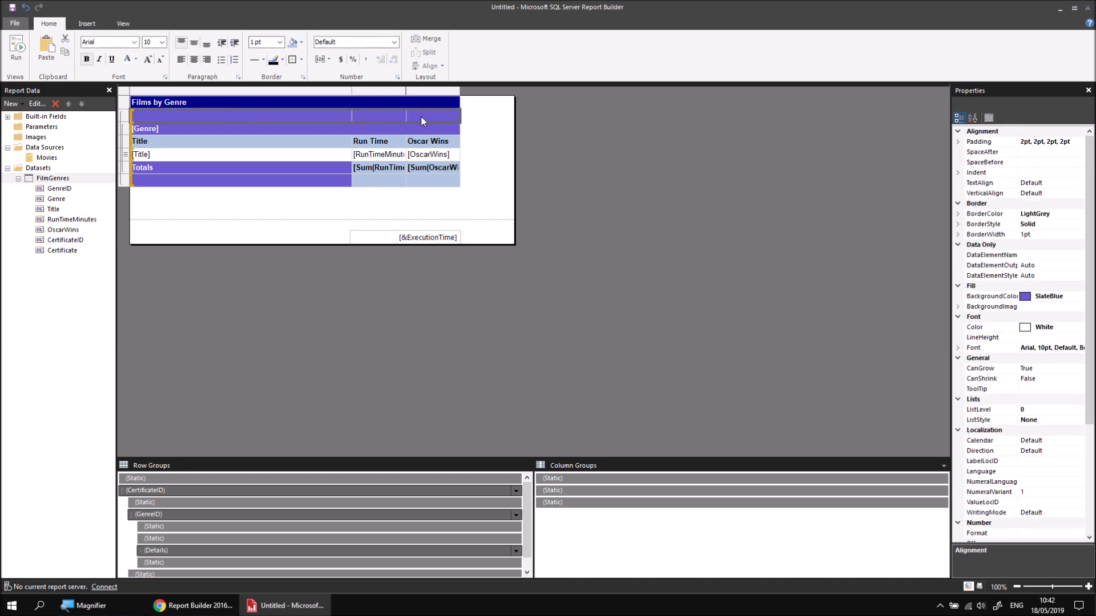
right_click(244, 114)
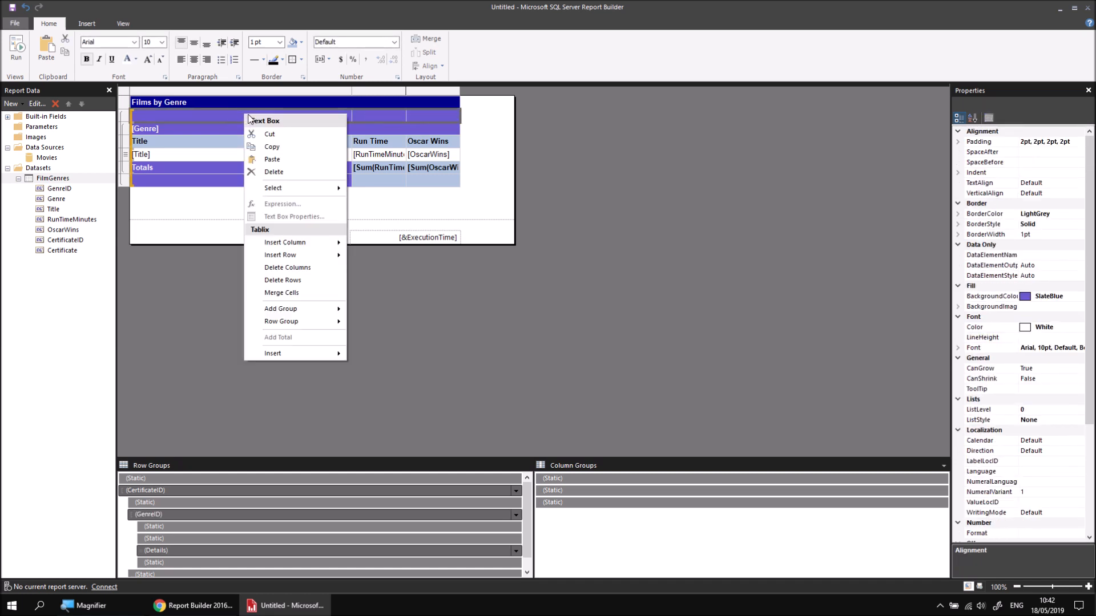
click(282, 293)
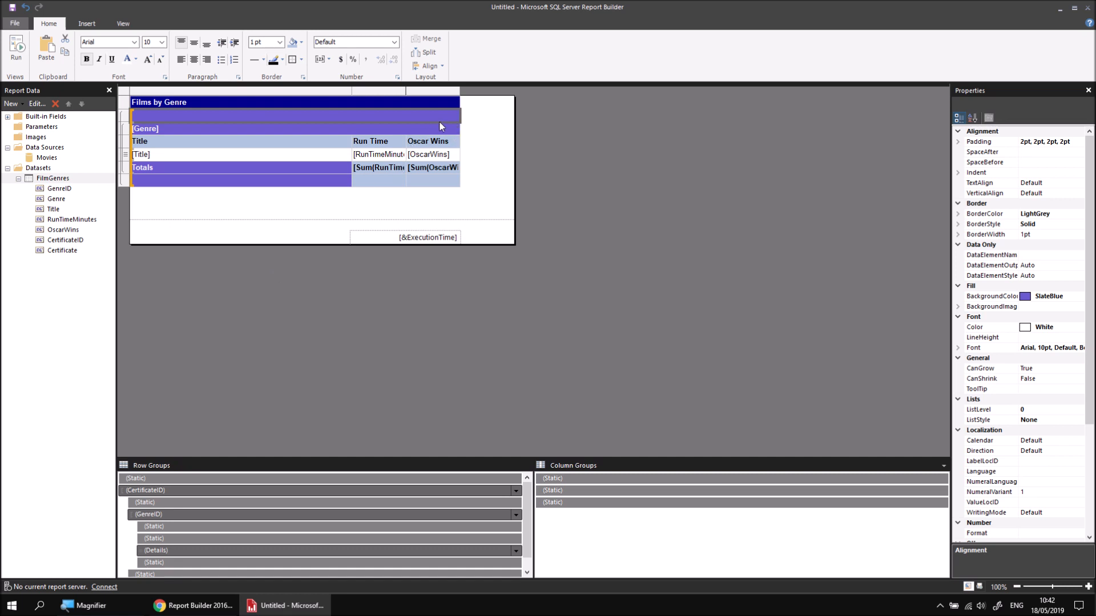
click(455, 115)
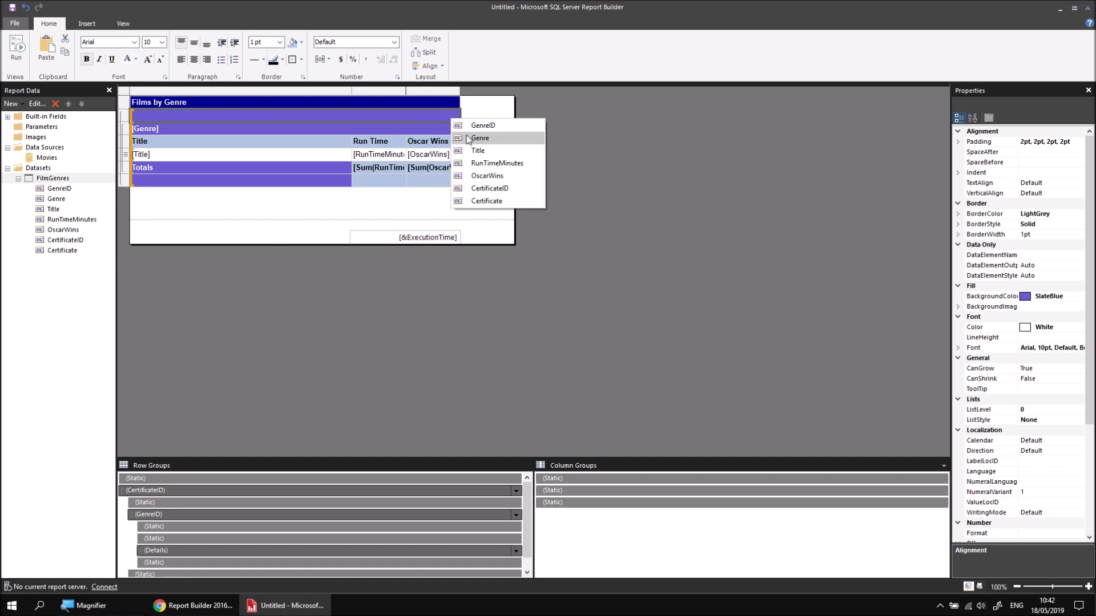
click(485, 200)
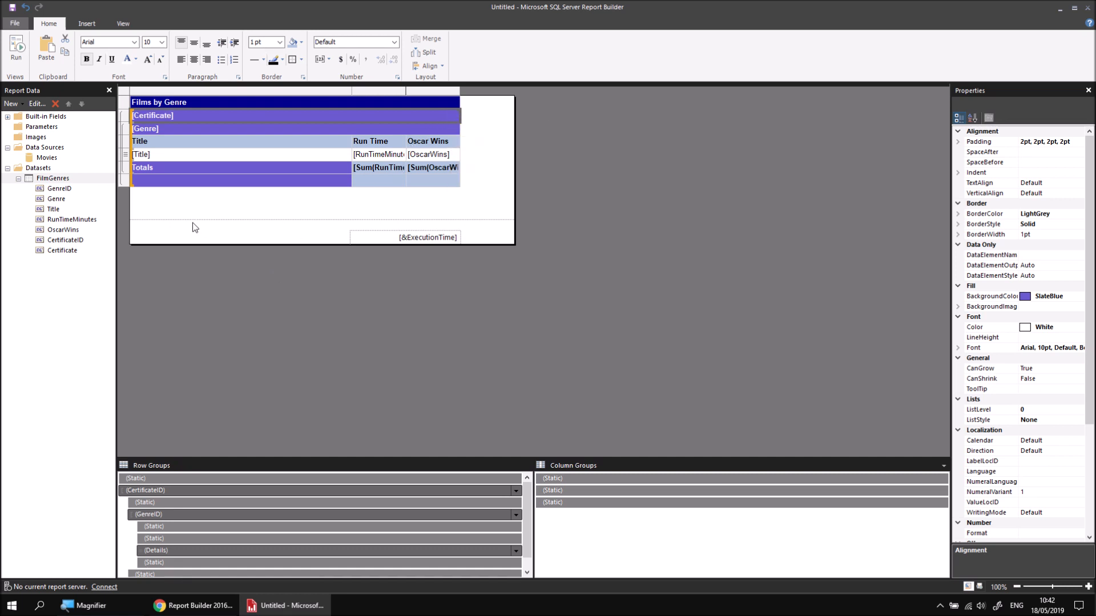
Step: Fill the Certificate header row with Indigo, then preview the report and return to the design
click(301, 45)
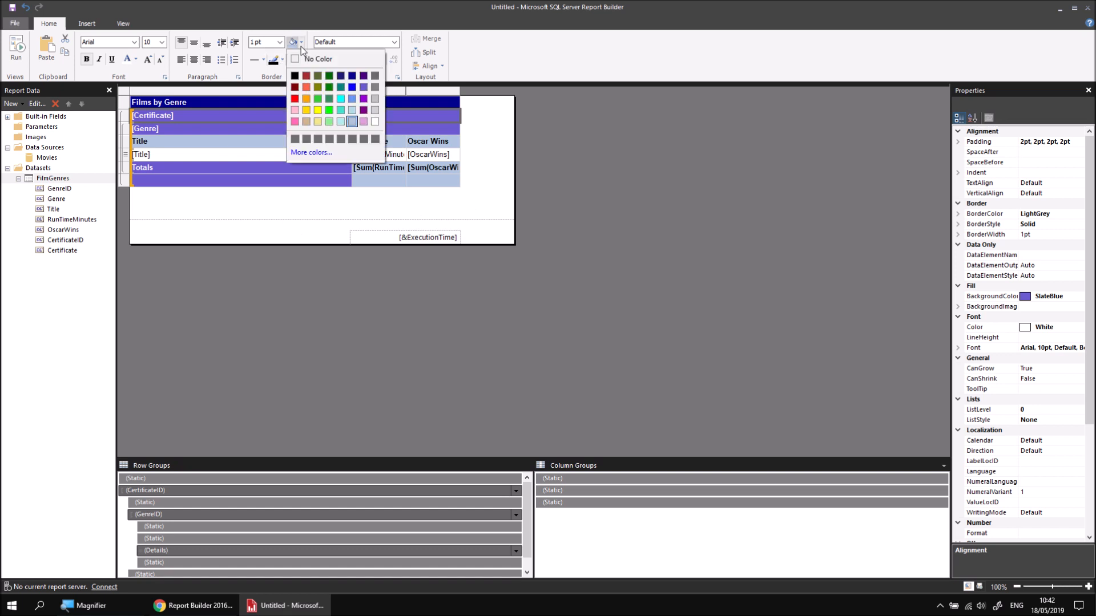
click(364, 76)
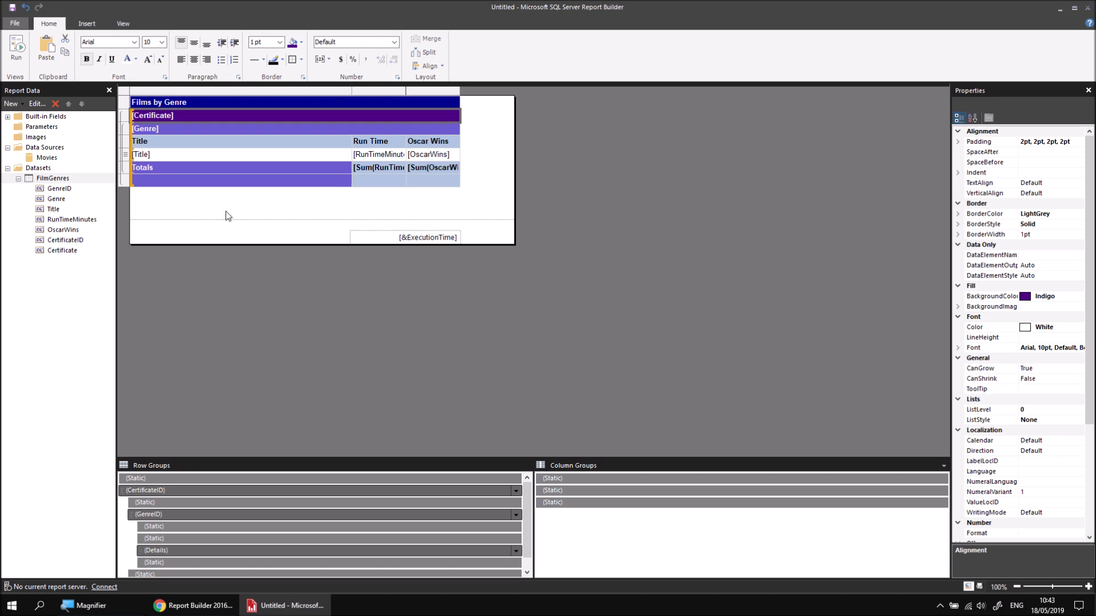
click(17, 54)
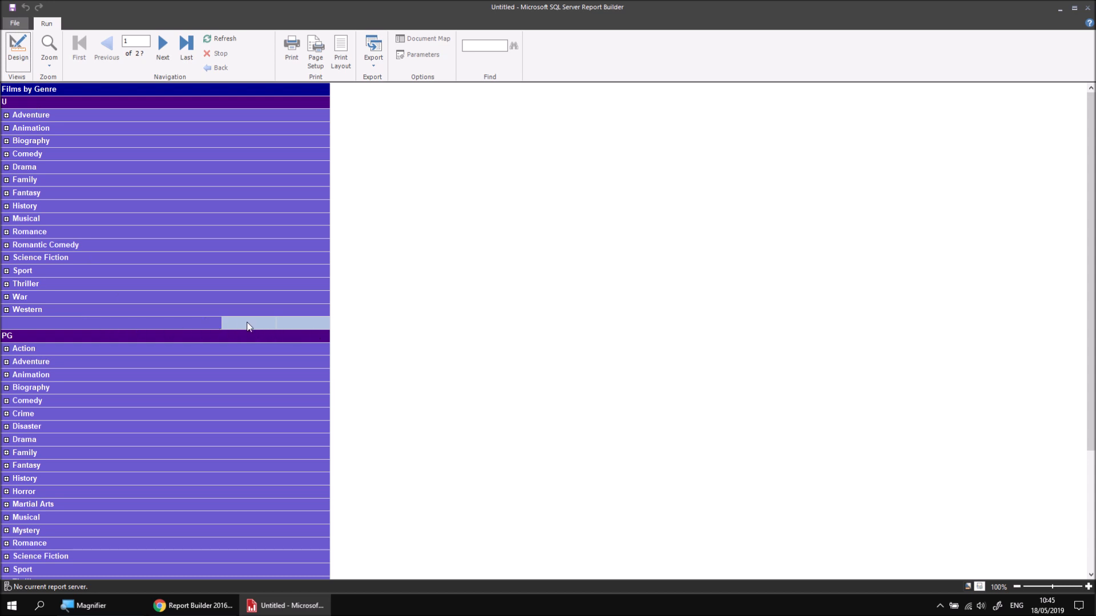
click(18, 48)
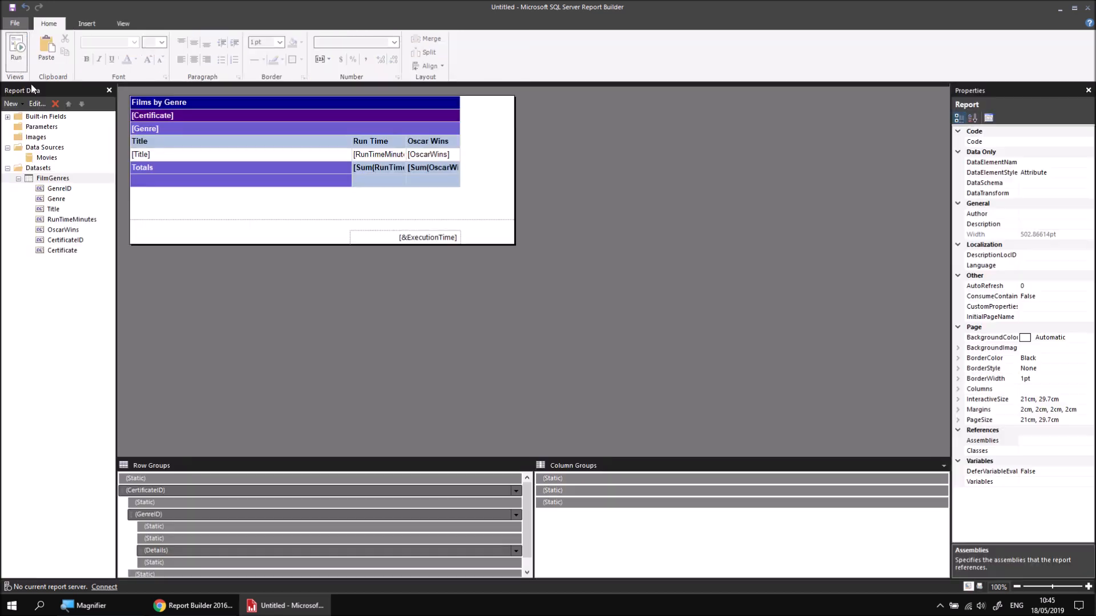
Step: Fill the first cell of the certificate group's footer row with Indigo and label it "Totals"
click(281, 180)
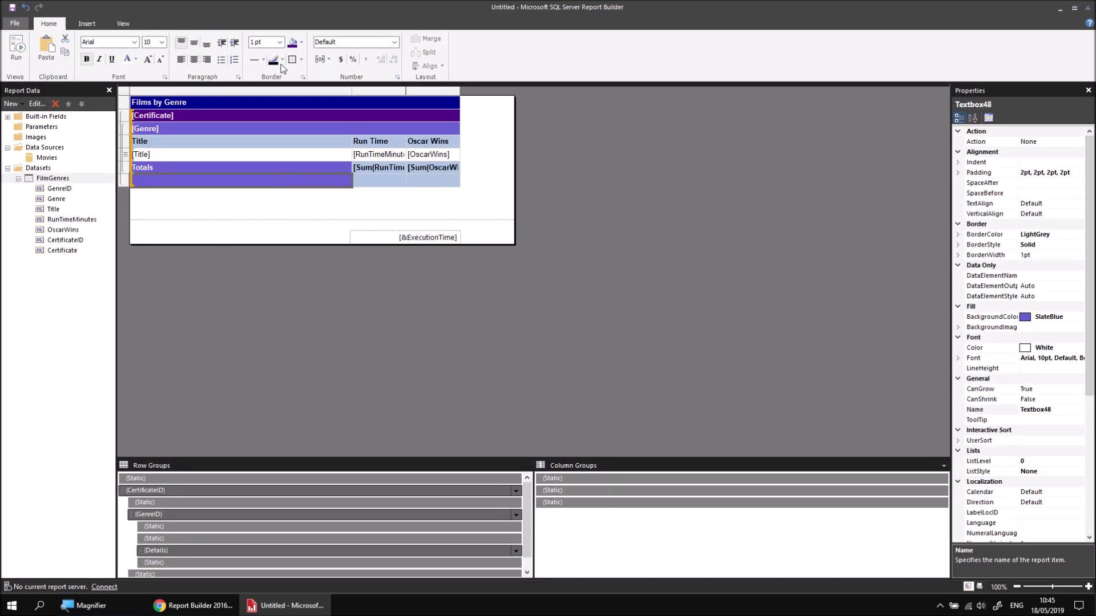
click(294, 41)
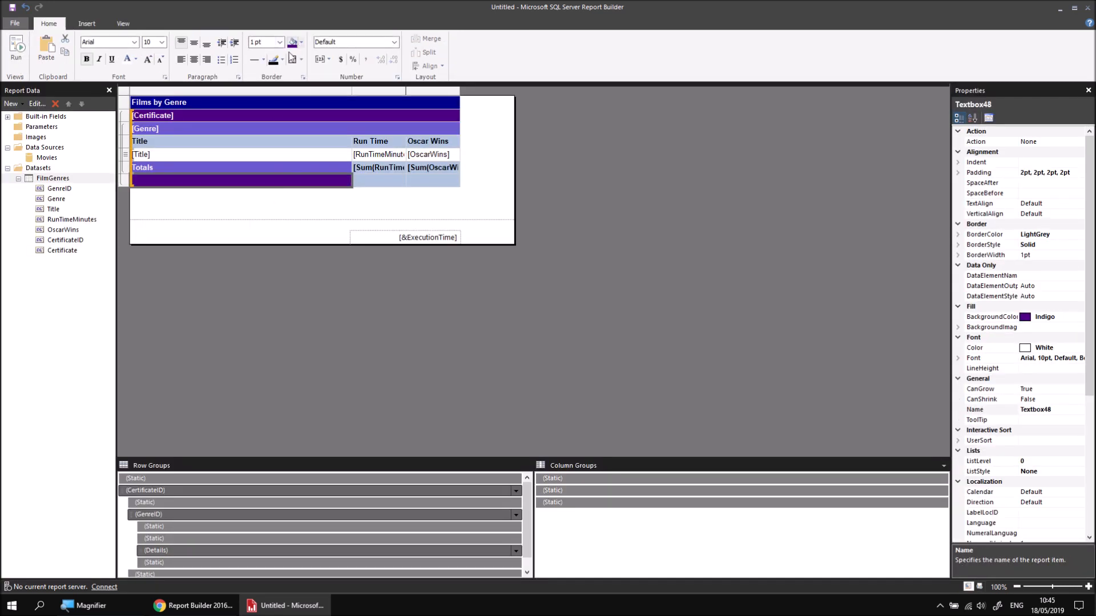
click(232, 182)
text(Totals)
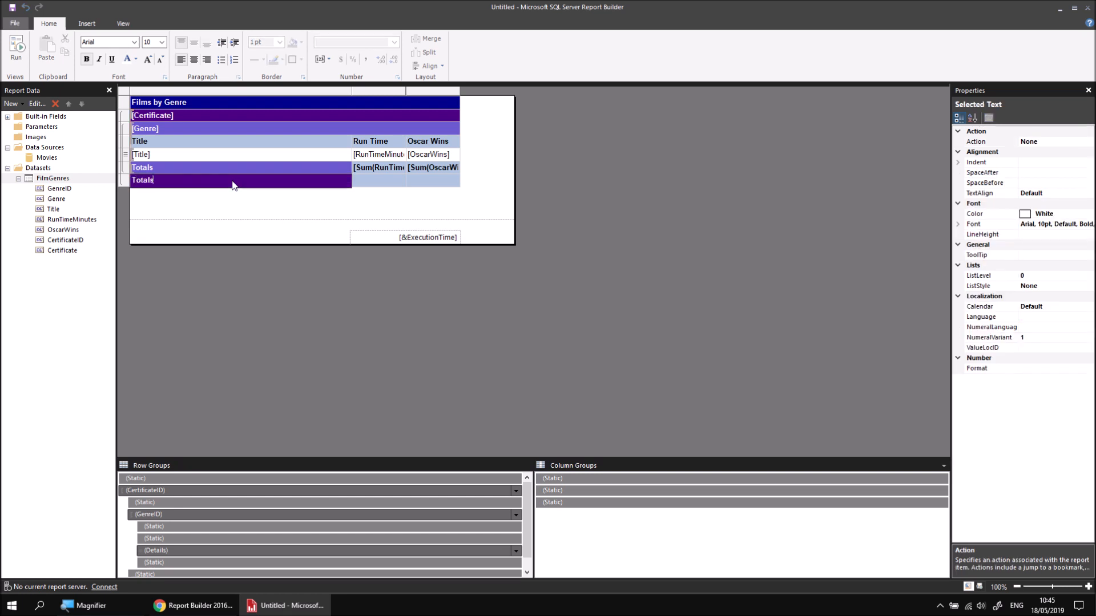
Step: Add the RunTimeMinutes and OscarWins totals to the two remaining cells of the certificate group's footer row
click(401, 179)
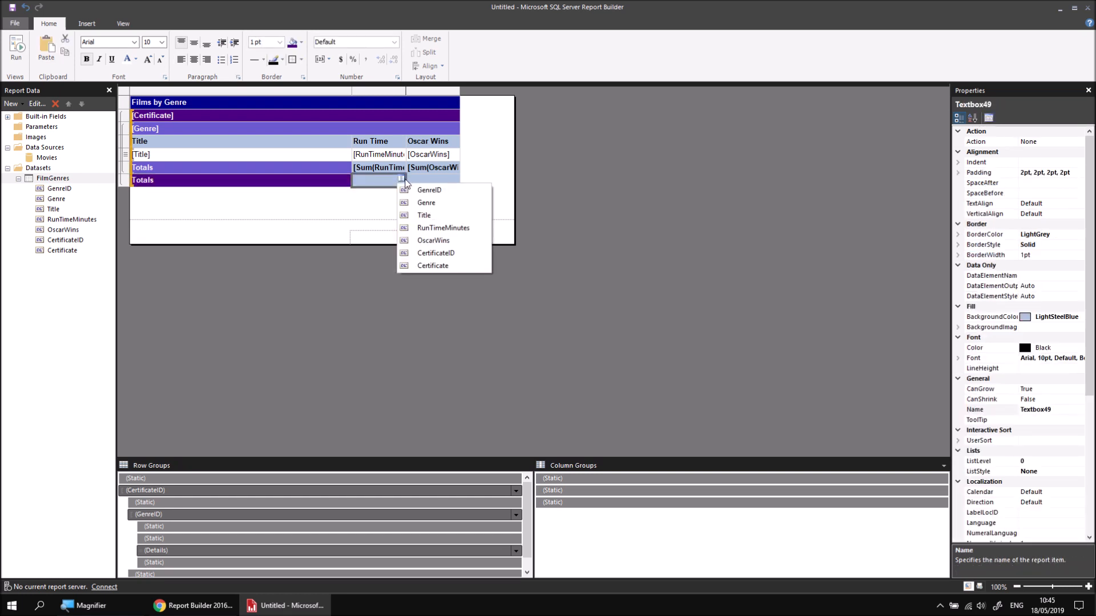
click(428, 227)
click(456, 179)
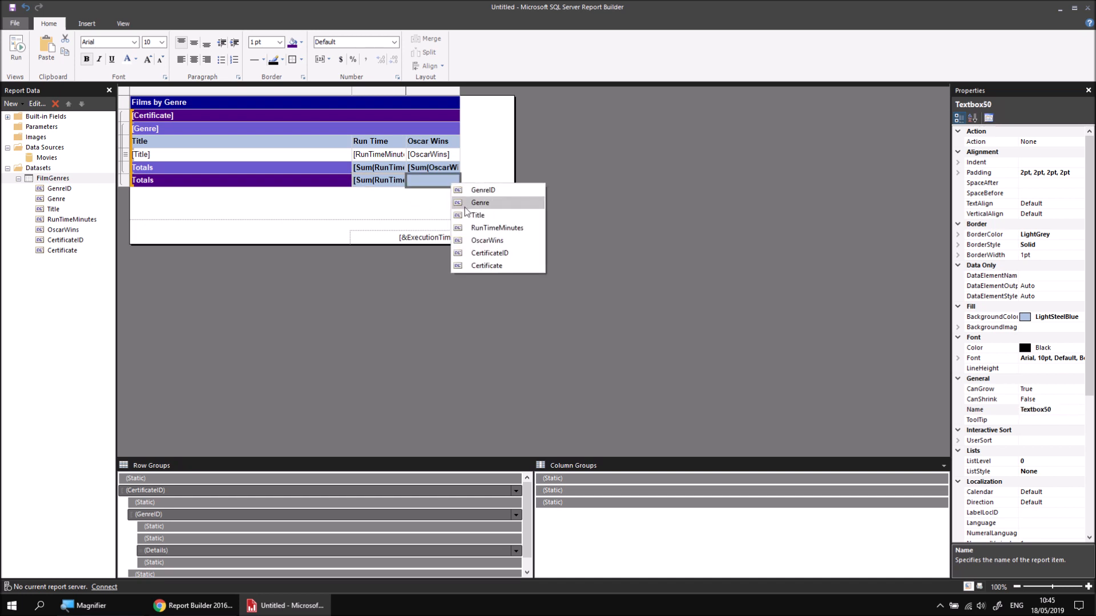
click(484, 240)
Step: Give the two sum cells in the certificate footer row a SlateBlue fill and white text, and deselect the table
drag(371, 184, 423, 179)
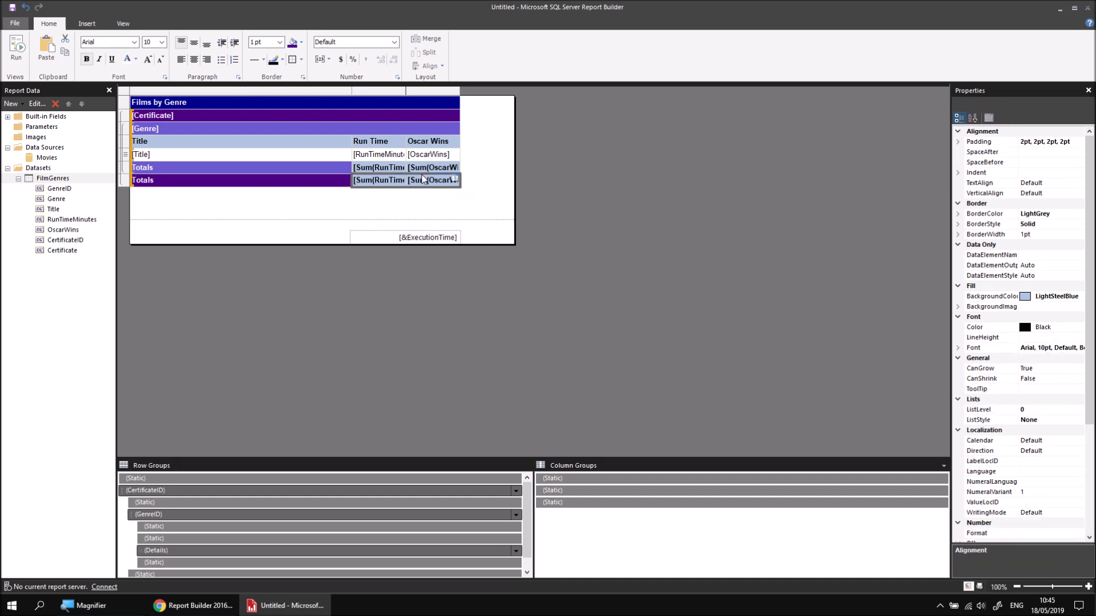
click(301, 43)
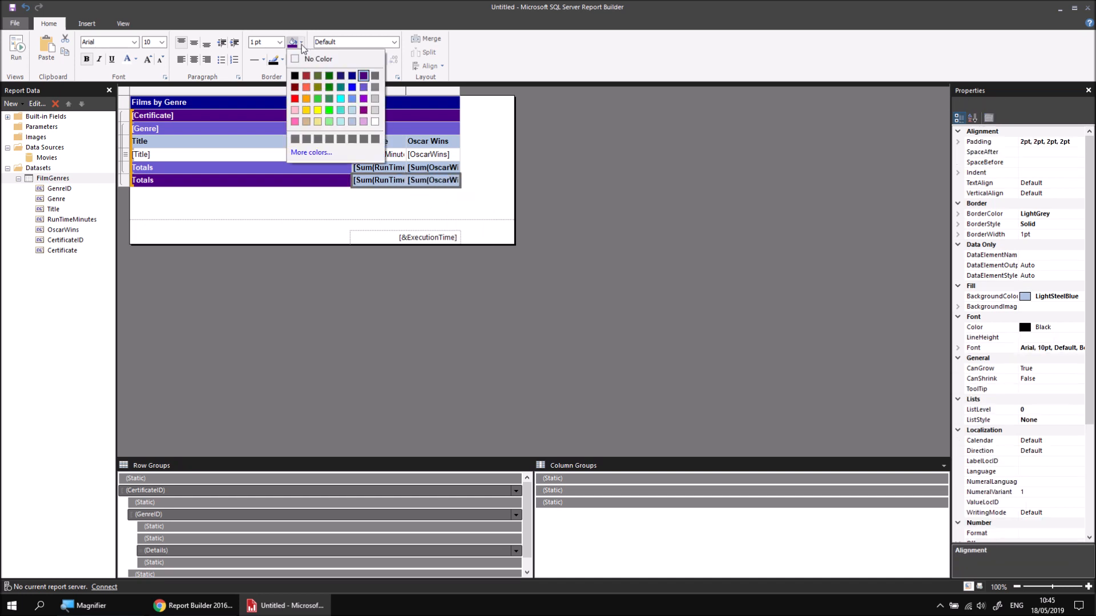
click(364, 87)
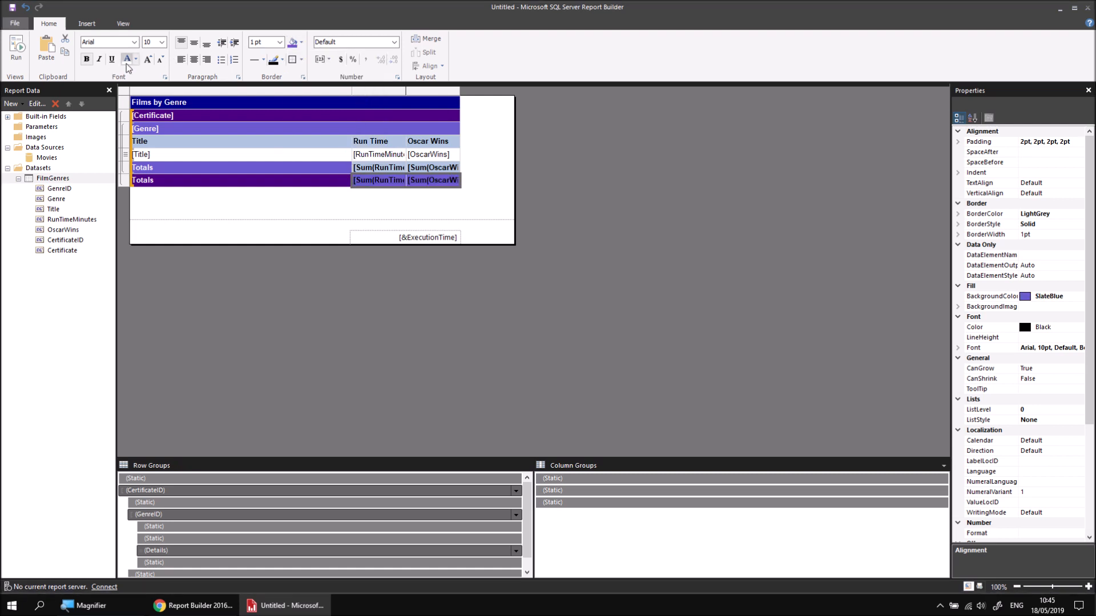
click(293, 215)
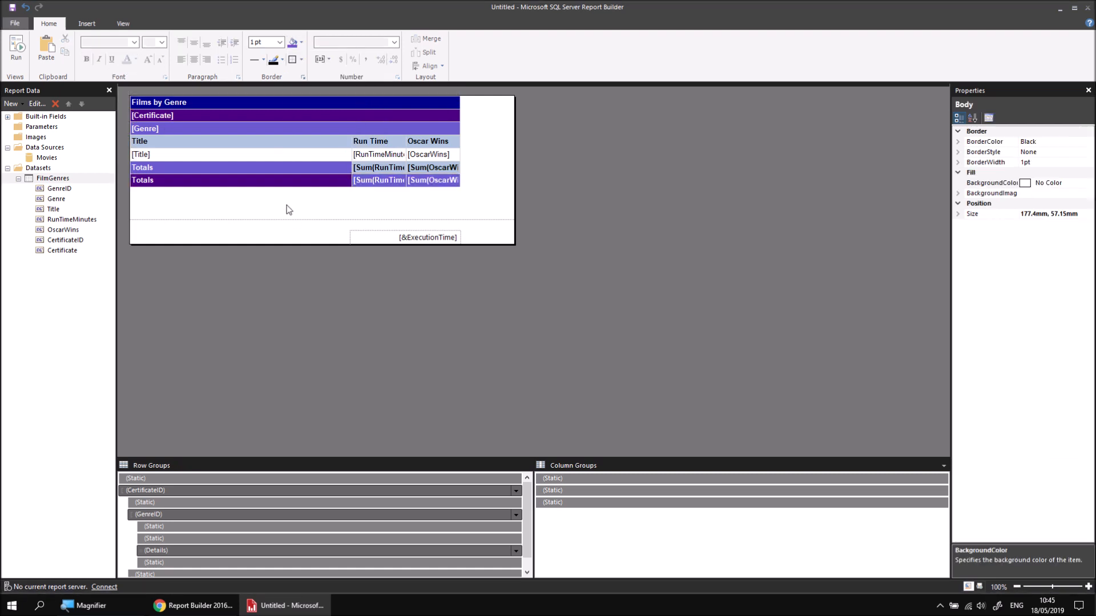
Step: Set the Hidden property of the GenreID row group to True, preview the report and return to the design
click(217, 157)
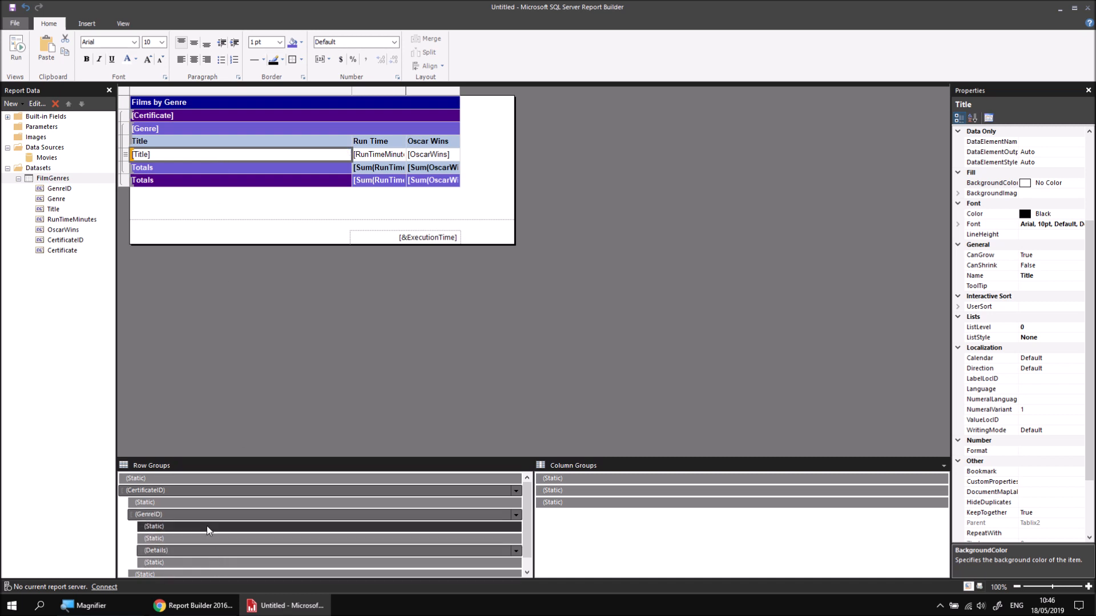
click(176, 514)
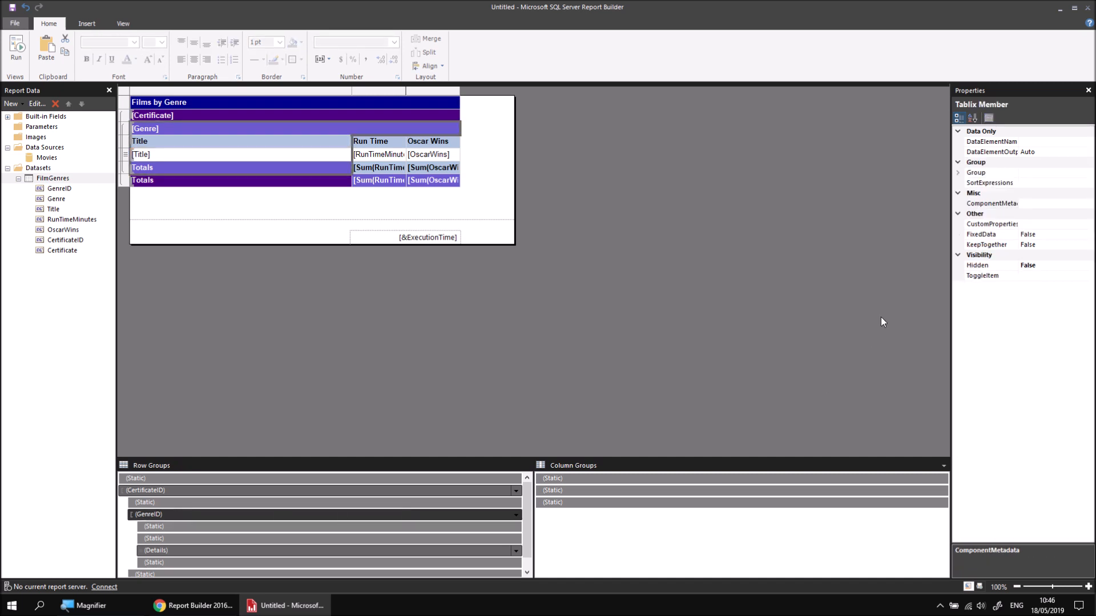
click(1023, 266)
click(1089, 266)
click(1034, 286)
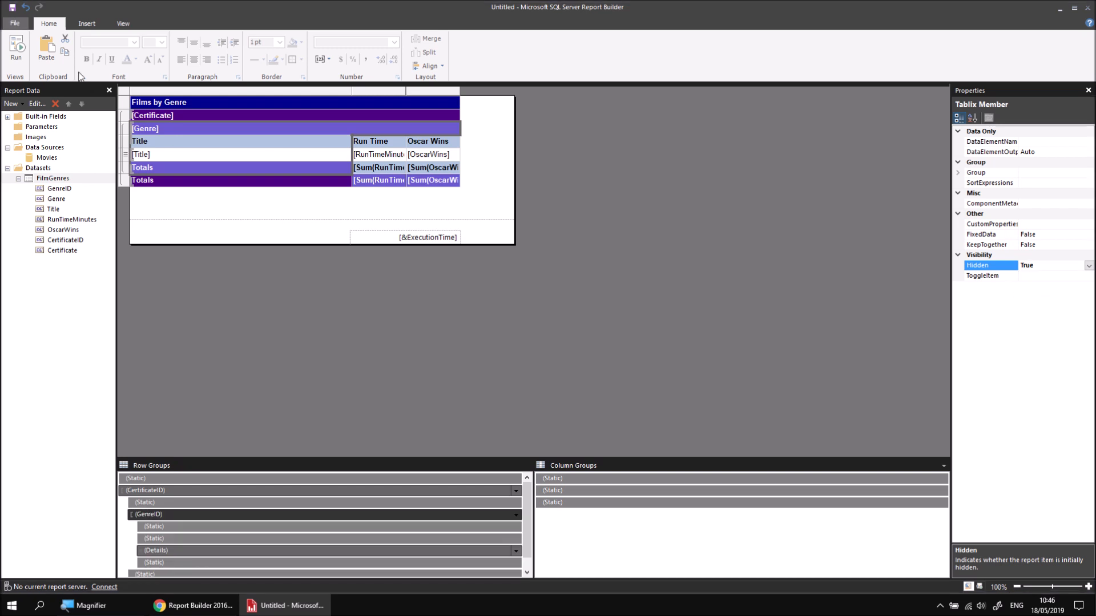
click(17, 46)
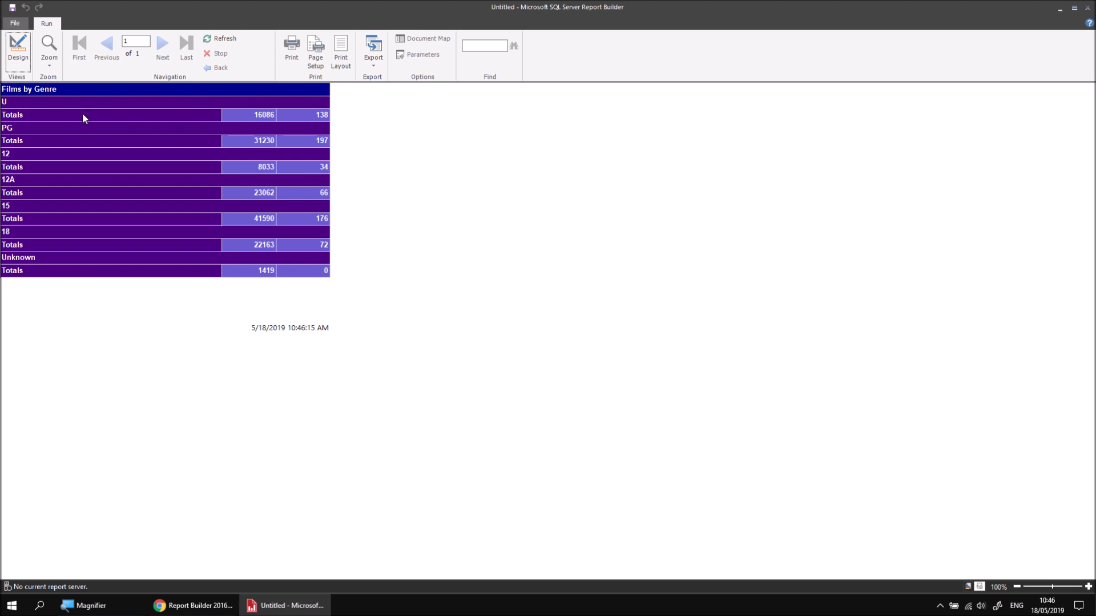
click(18, 56)
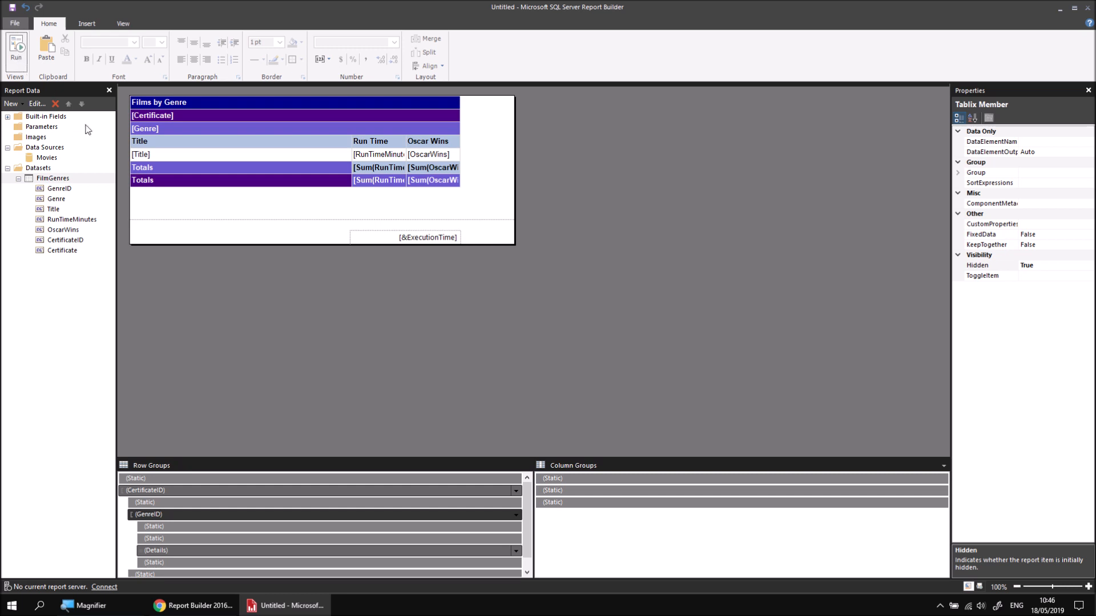
Step: Set the Hidden property of the certificate group's Totals row static member to True
scroll(329, 494, down, 1)
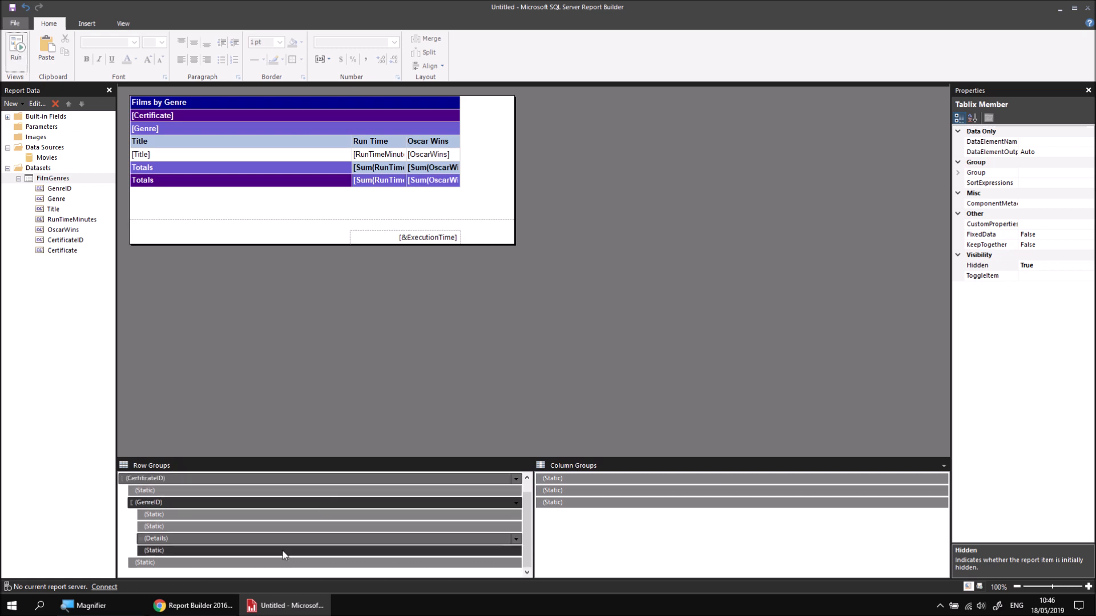
click(259, 564)
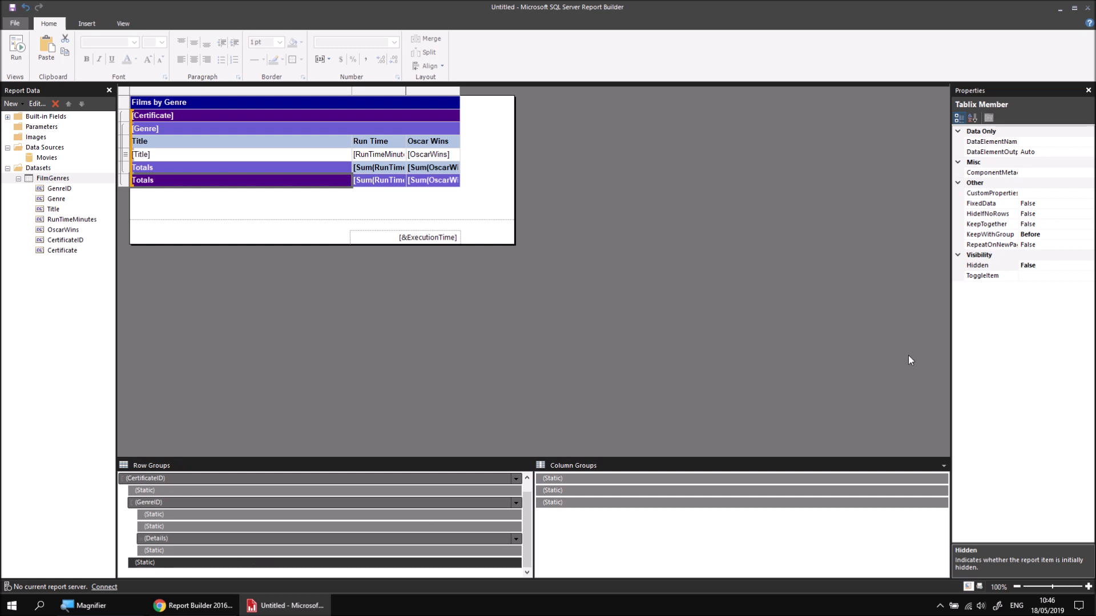
click(1042, 265)
click(1088, 265)
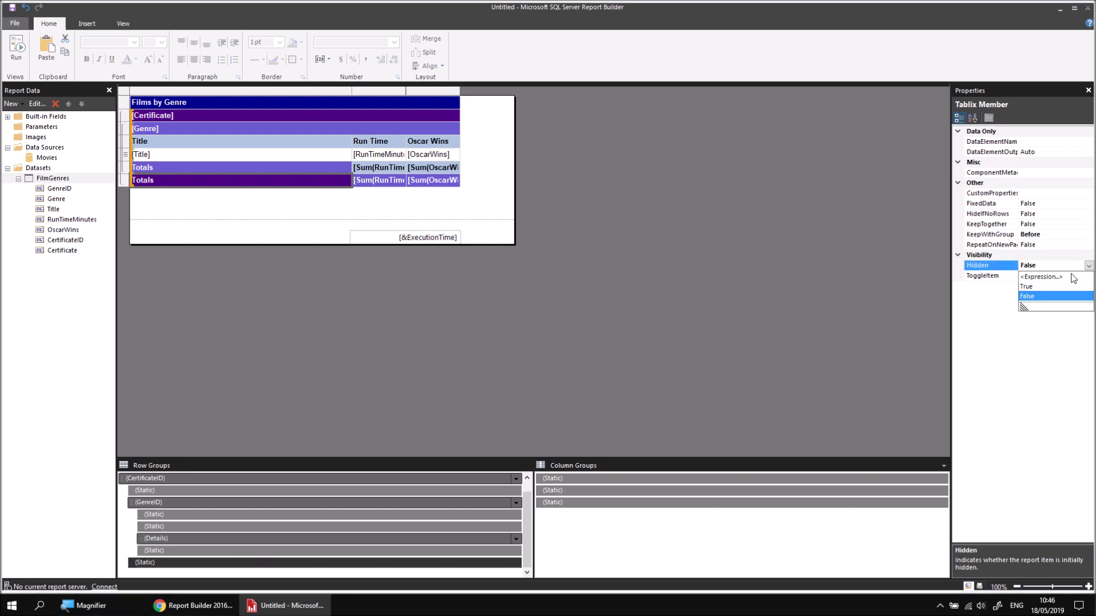
click(1026, 287)
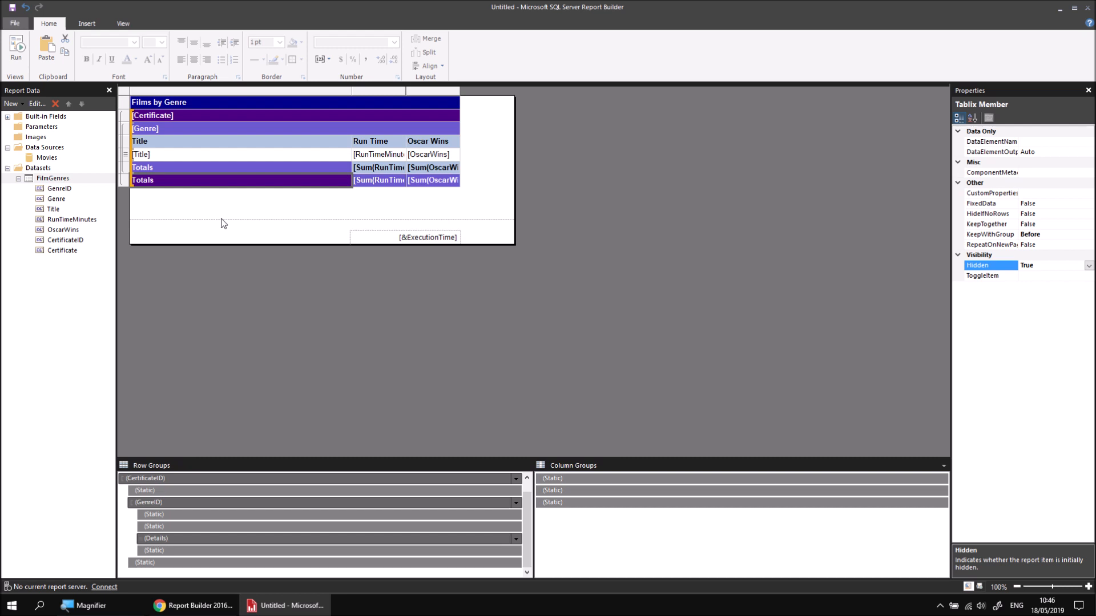
Step: Rename the text box holding the [Certificate] field to CertificateHeader
click(203, 116)
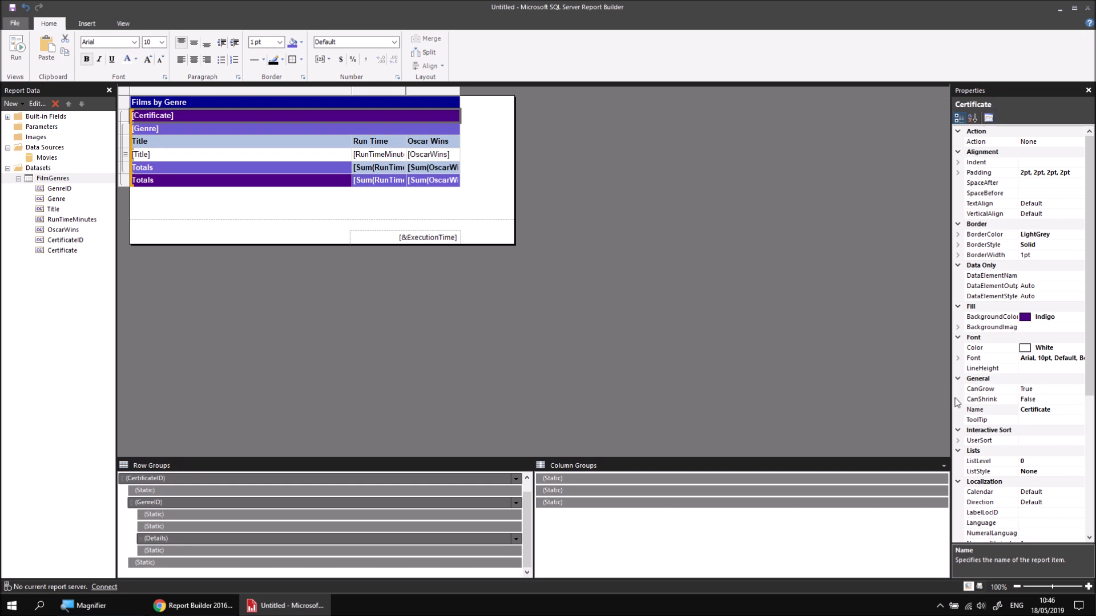
click(1031, 412)
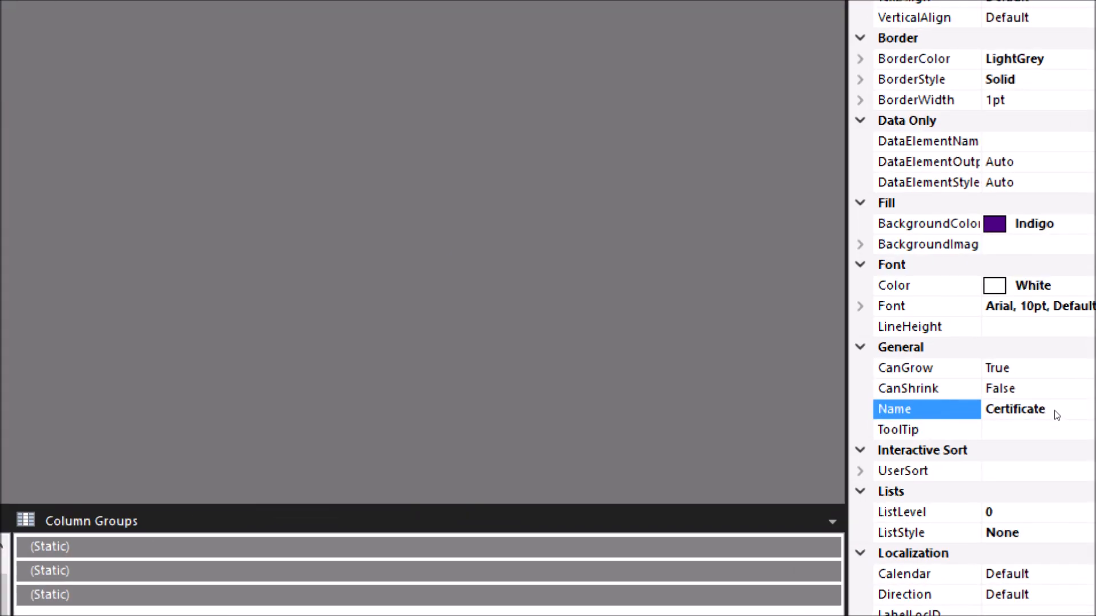
click(1053, 410)
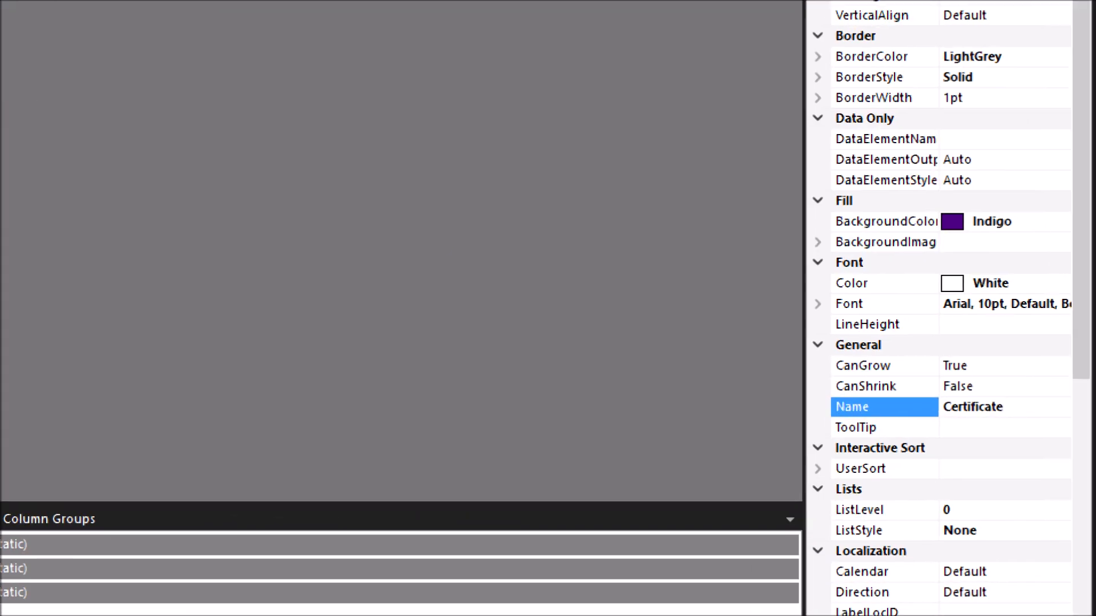
text(Header)
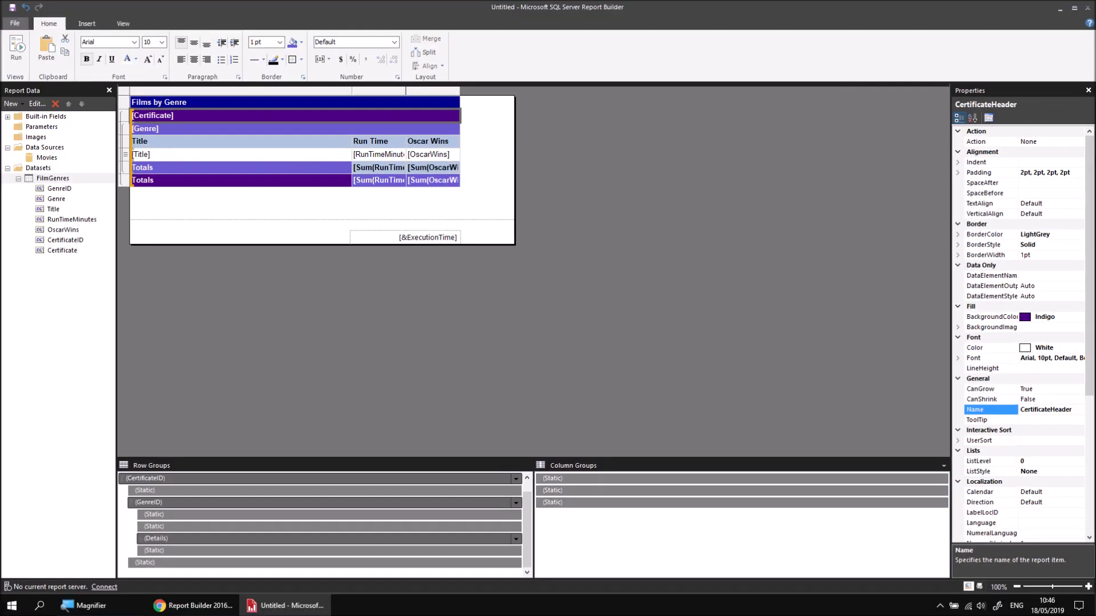
Step: Set the ToggleItem property of the GenreID row group to CertificateHeader
click(325, 504)
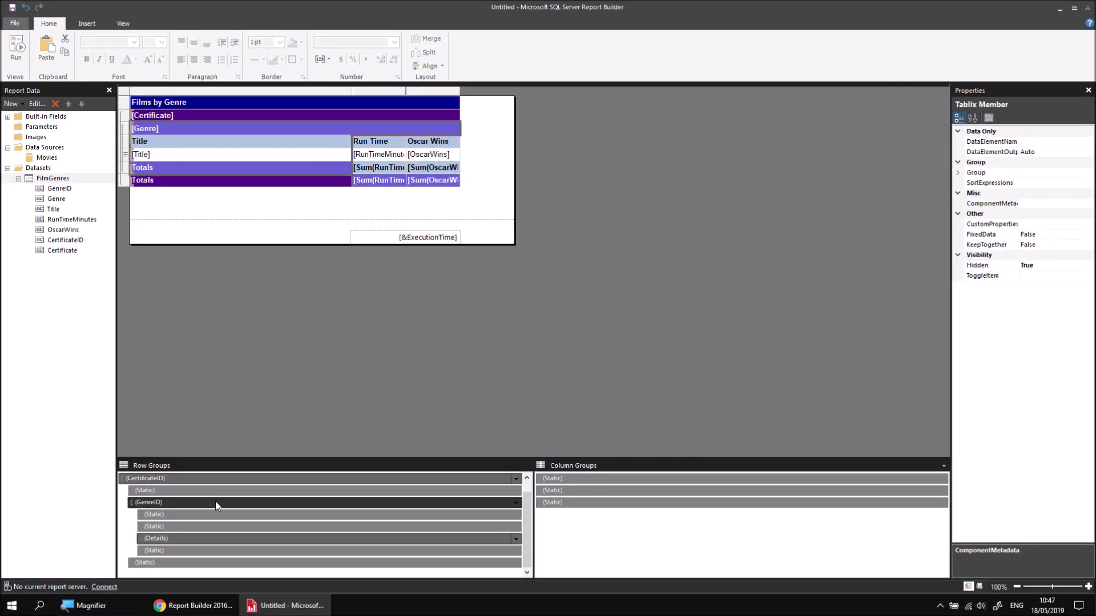
click(1039, 276)
click(1088, 276)
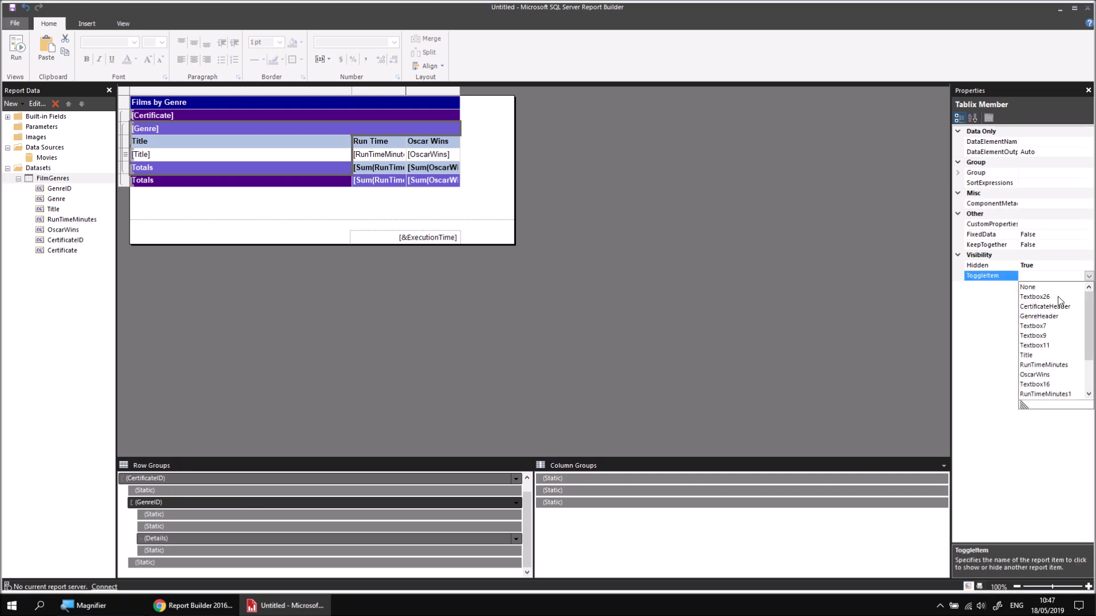
click(1054, 307)
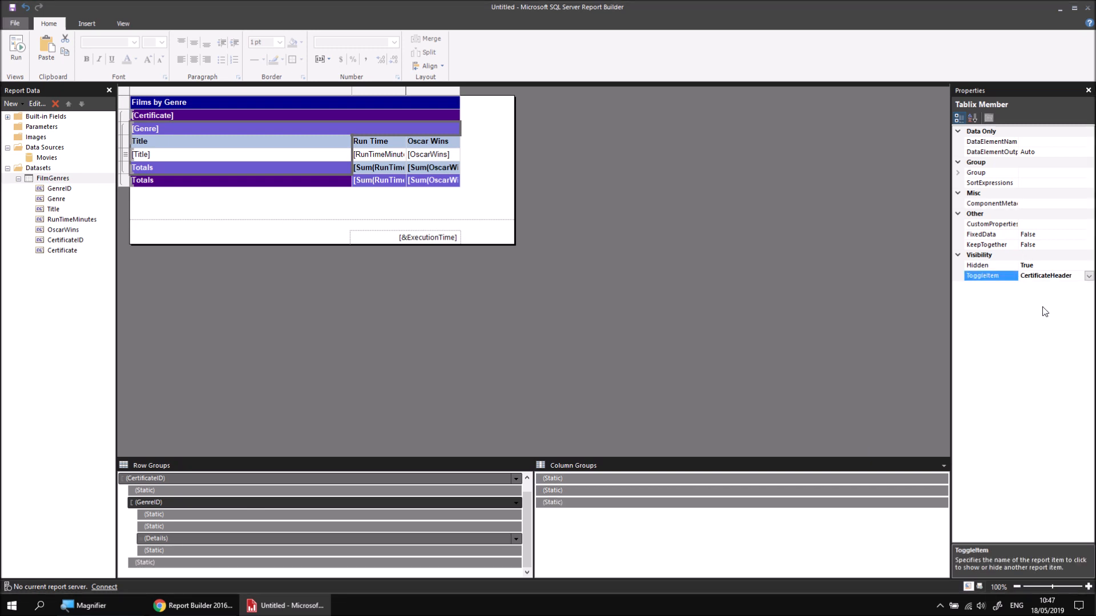
Step: Set the ToggleItem property of the certificate group's Totals row static member to CertificateHeader
click(353, 563)
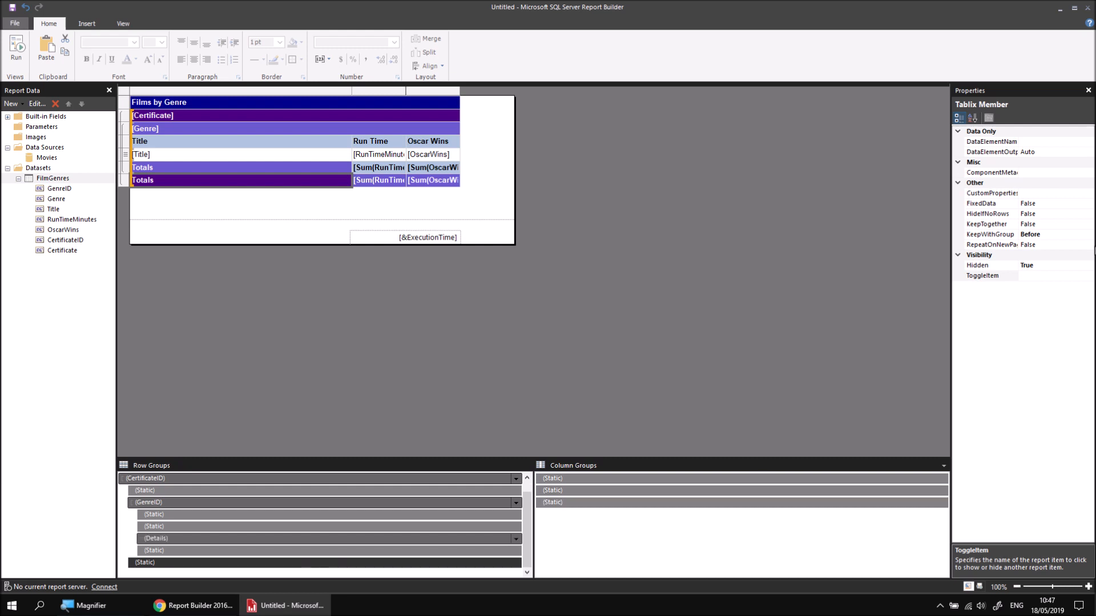
click(1054, 277)
click(1087, 277)
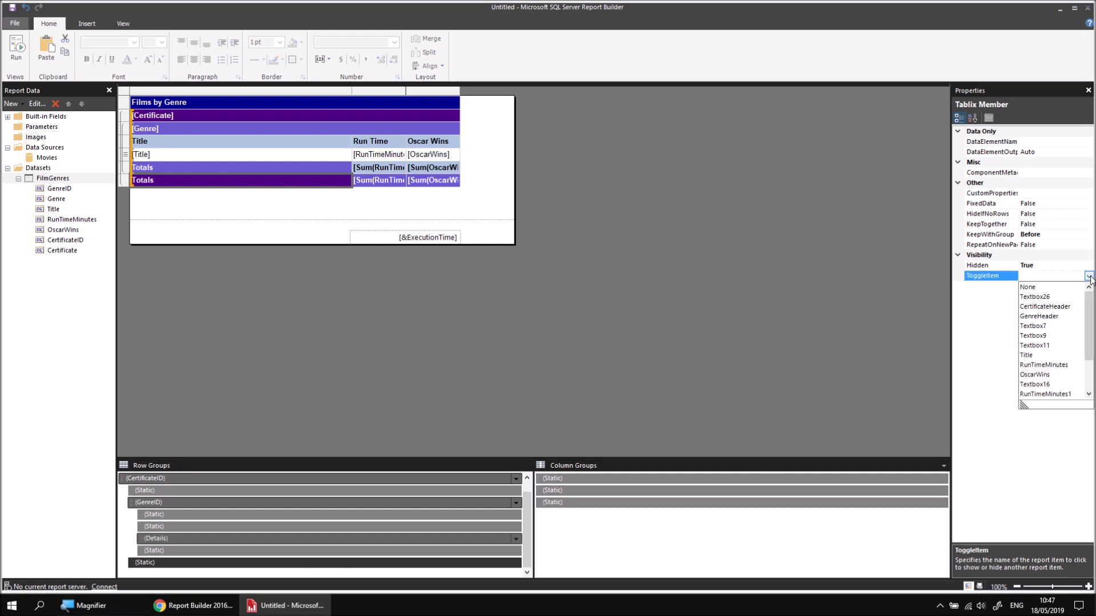
click(1058, 307)
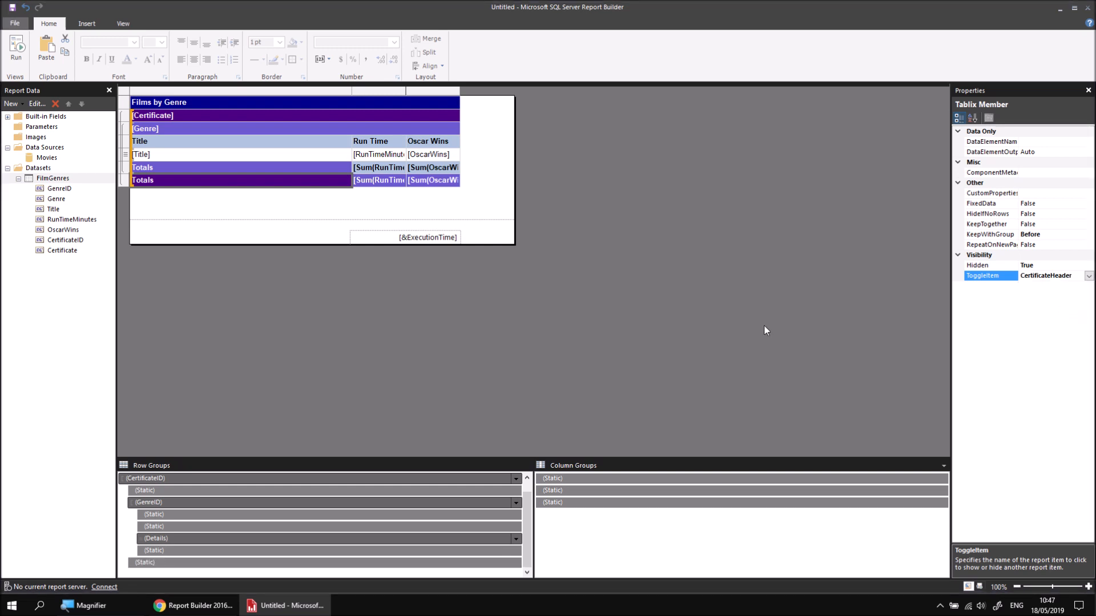
Step: Preview the report, test expanding the U and PG certificates and toggling the Animation genre, and return to the design
click(16, 48)
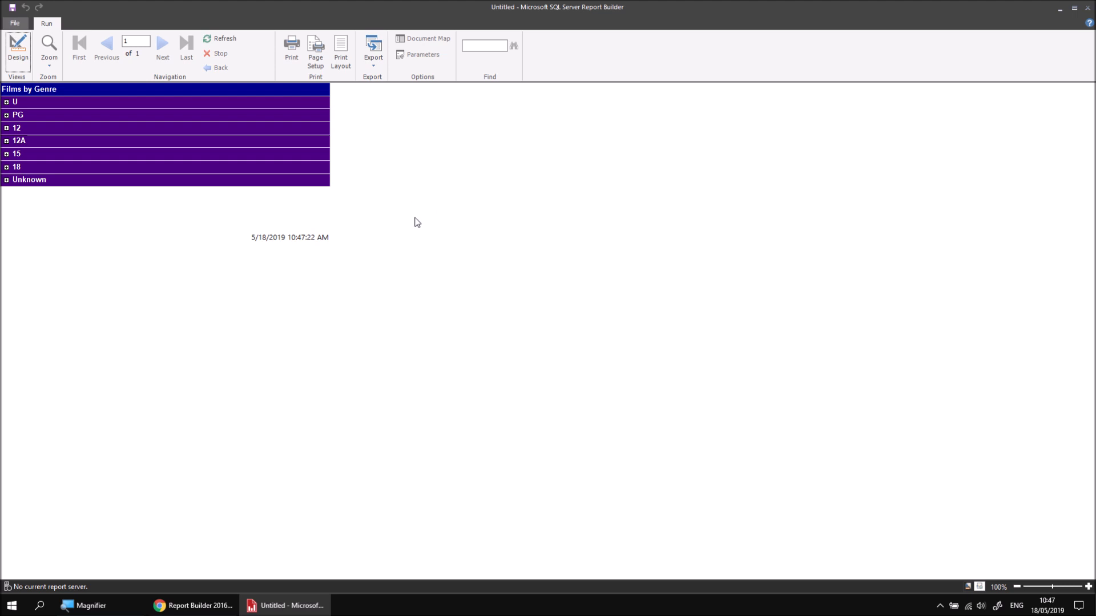
click(6, 102)
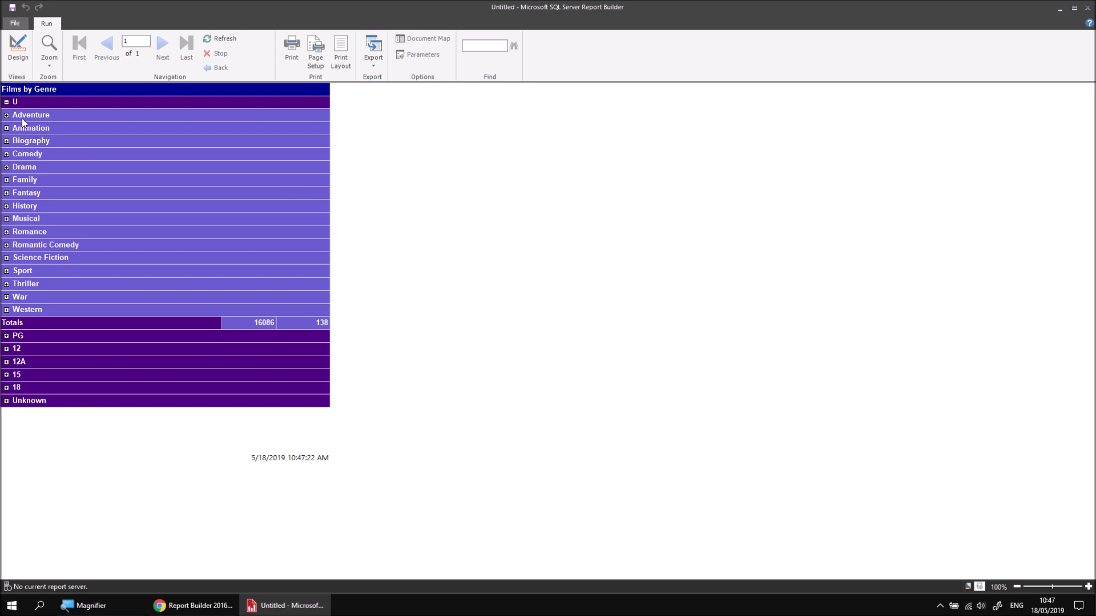
click(6, 128)
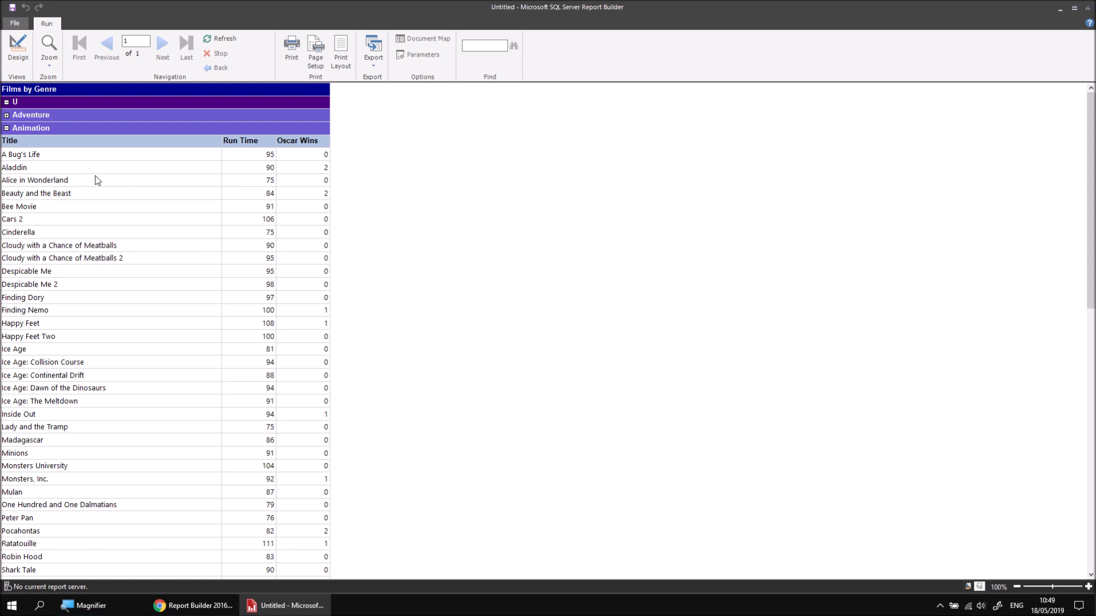
click(6, 127)
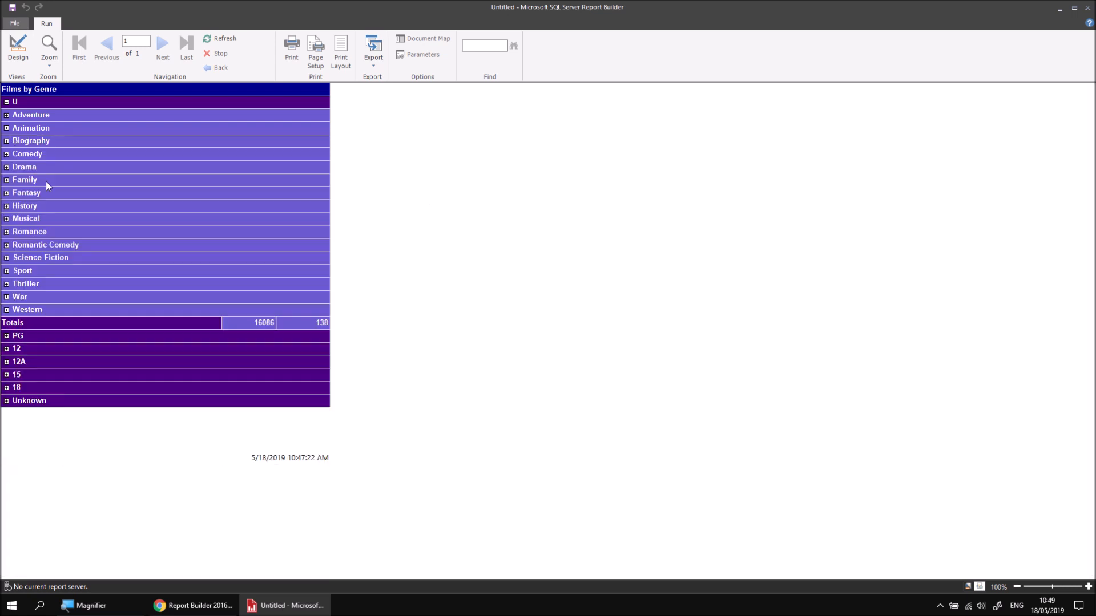
click(7, 336)
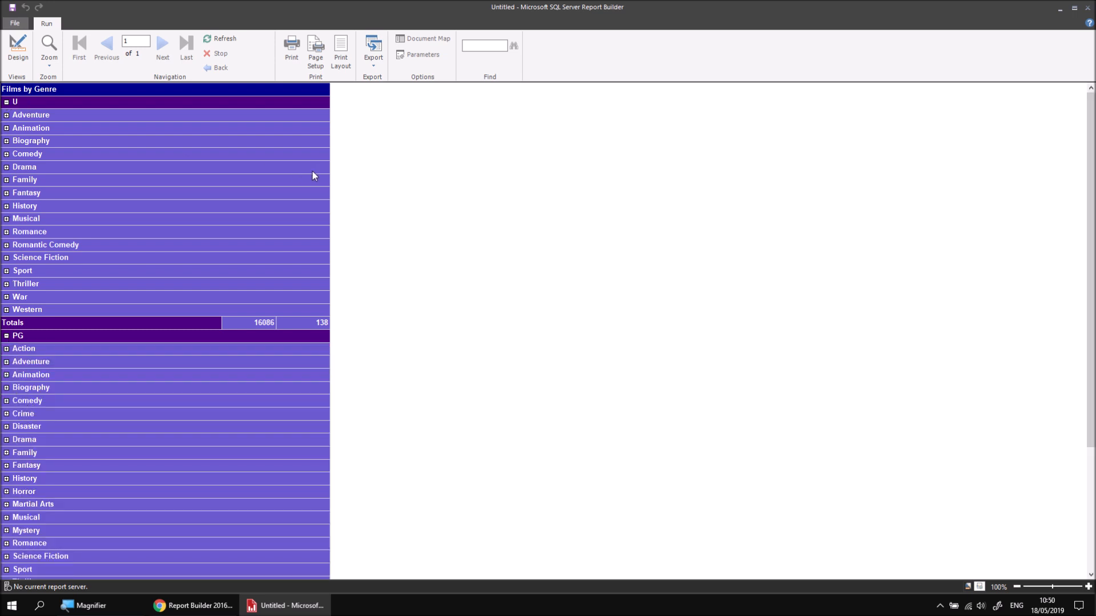
click(17, 47)
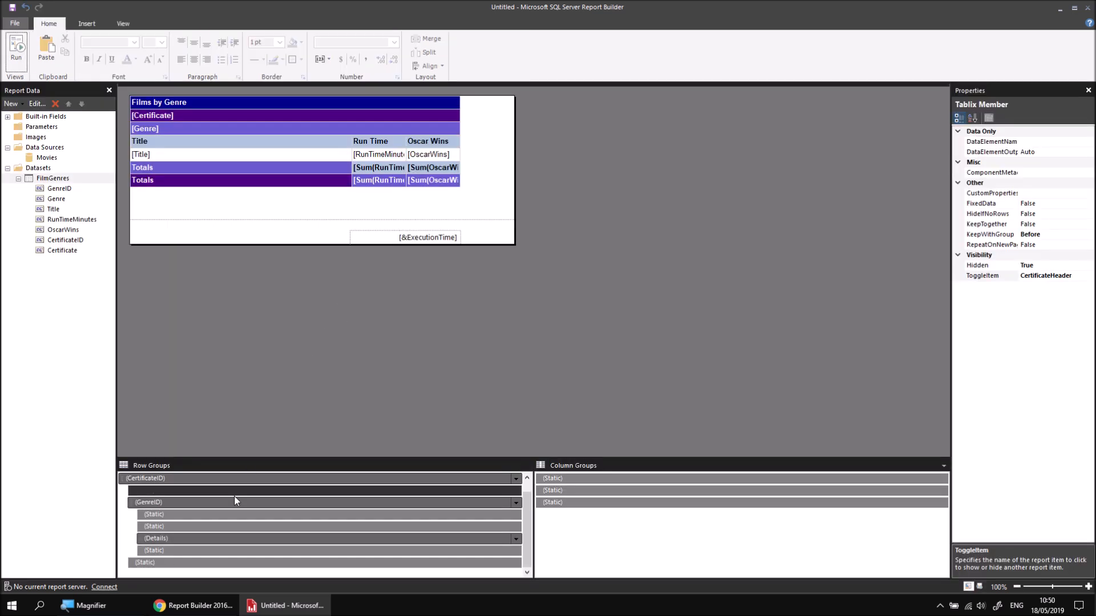
Step: Set the Hidden property of the GenreID row group to False
click(218, 501)
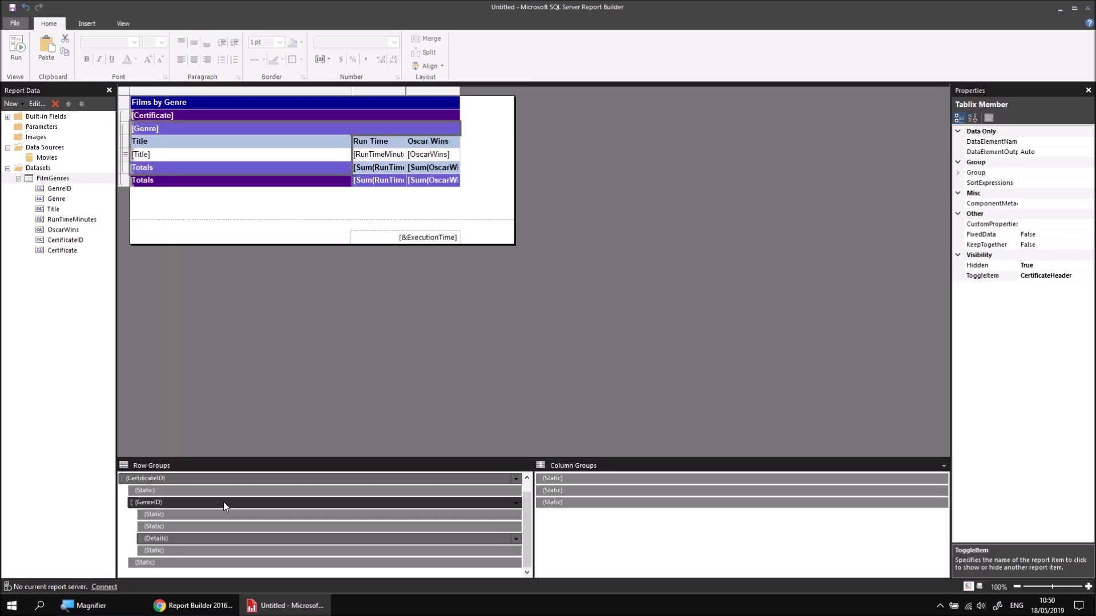
click(1027, 267)
click(1088, 266)
click(1037, 296)
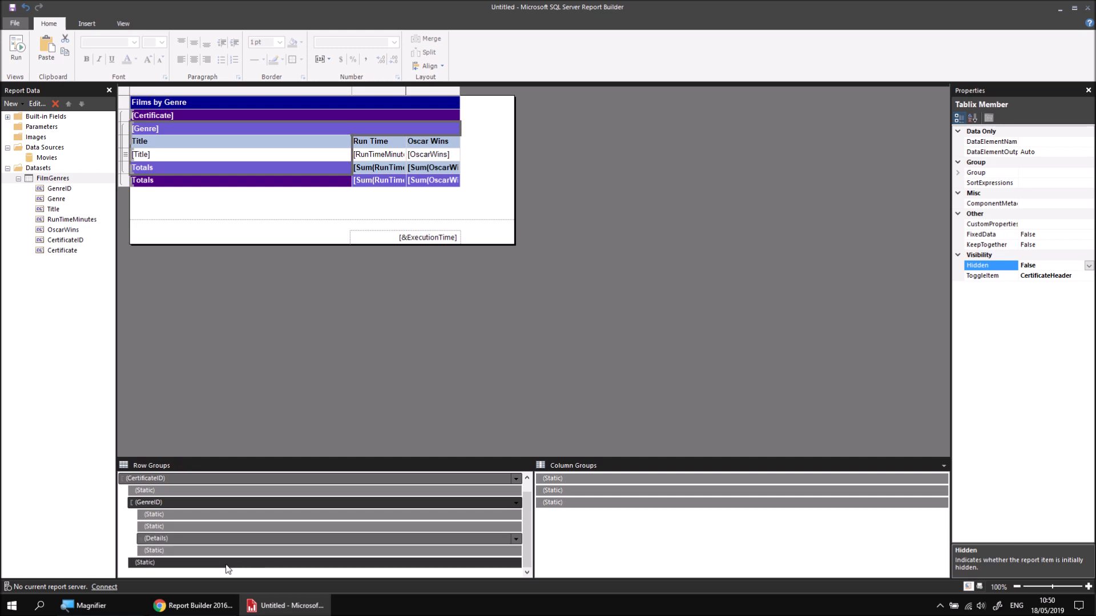
Step: Set the Hidden property of the certificate group's Totals row static member to False
click(225, 567)
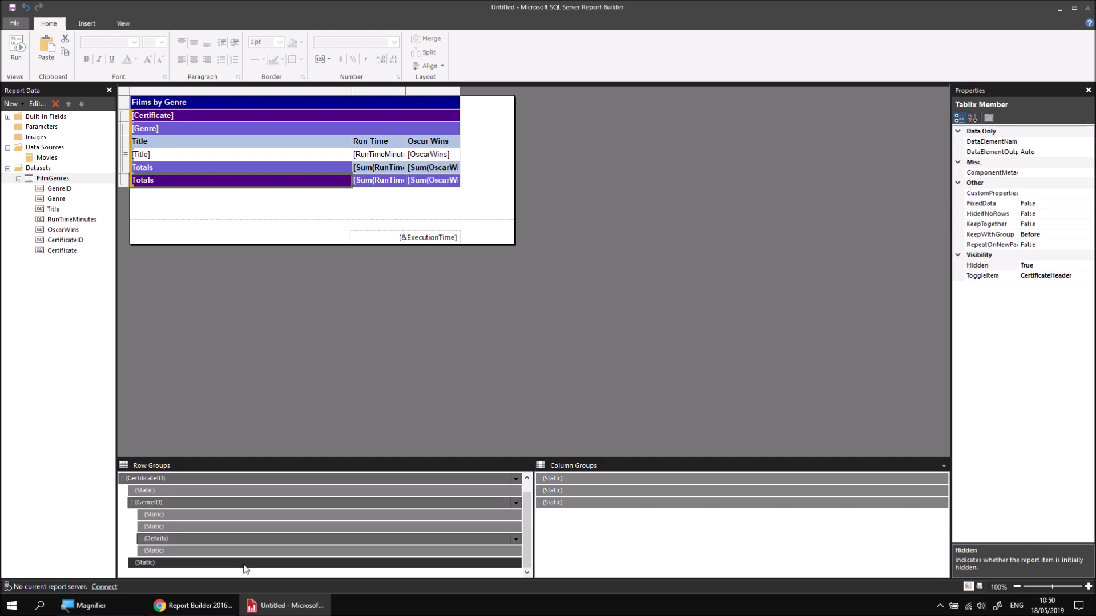
click(1057, 265)
click(1088, 266)
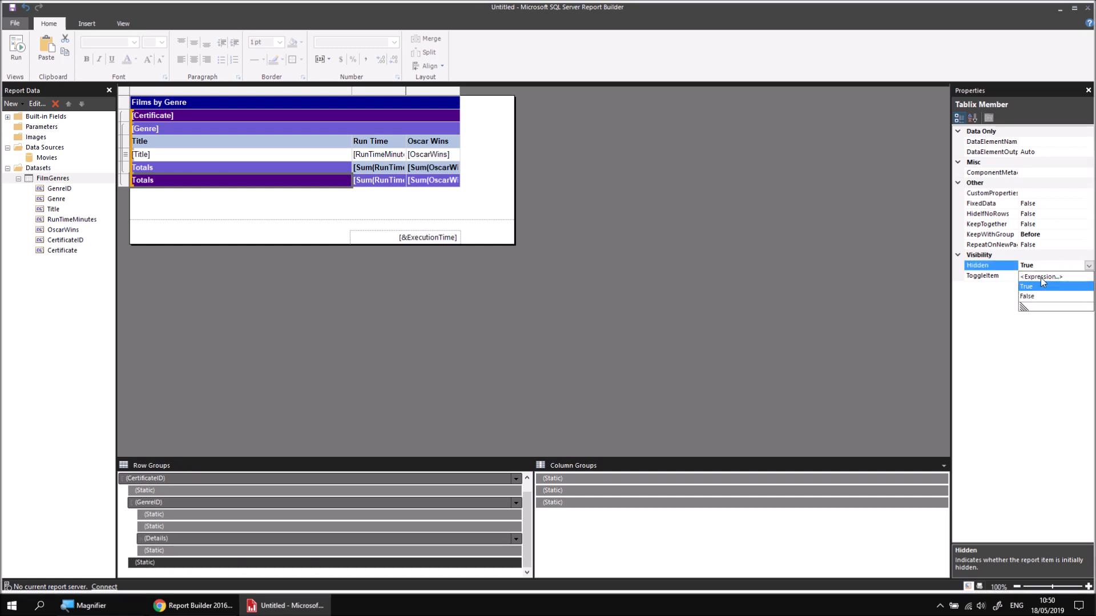
click(1026, 296)
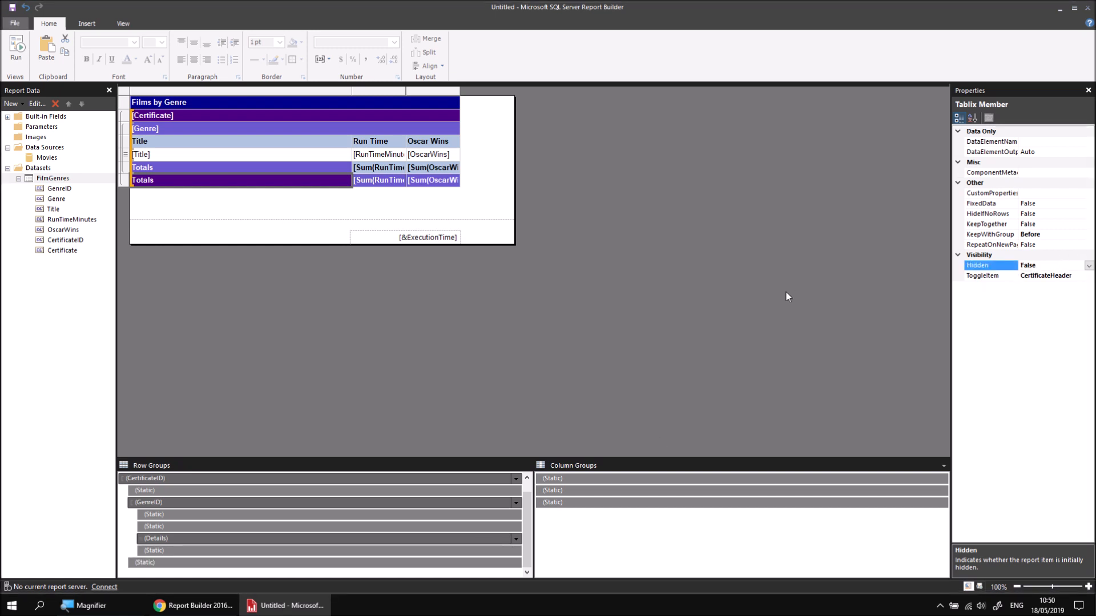
Step: Preview the report, check the certificates' toggle icons, and collapse the U, PG and 12 certificates on the first page
click(14, 57)
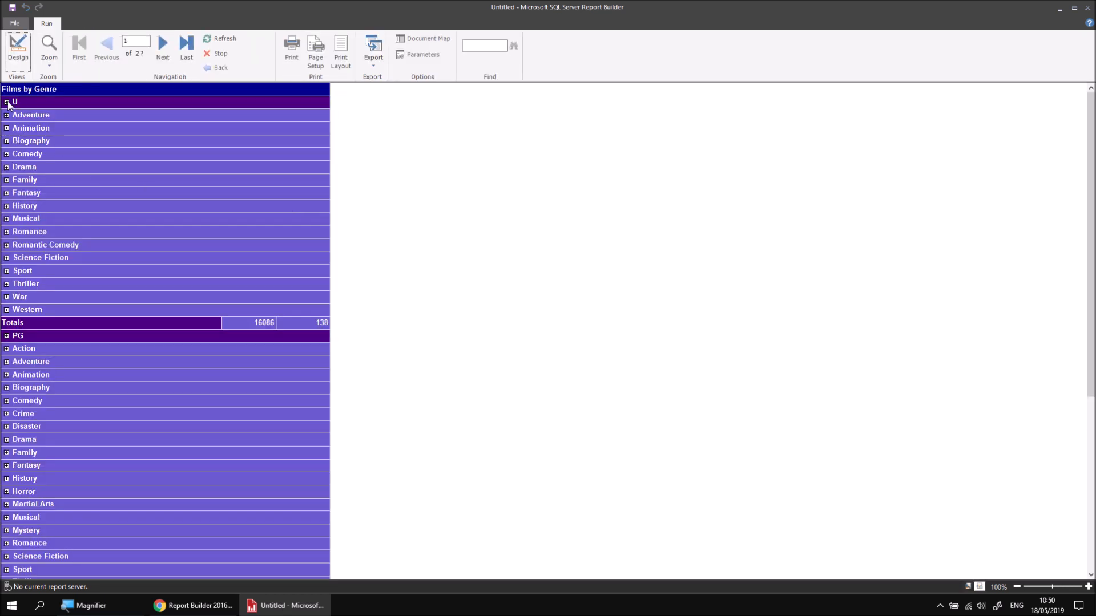
scroll(54, 286, down, 12)
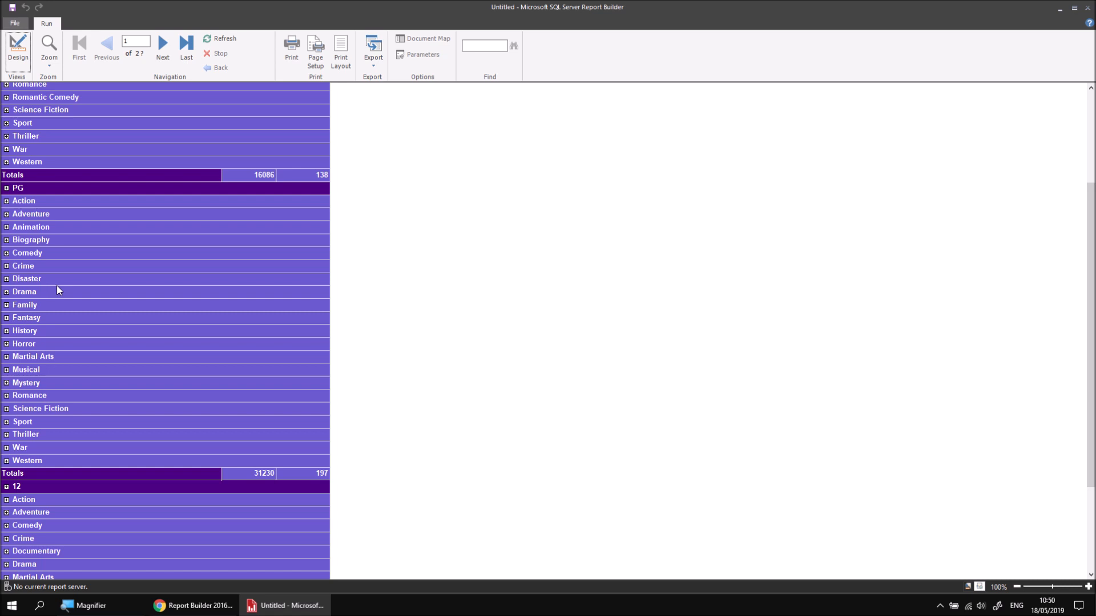
scroll(67, 284, up, 10)
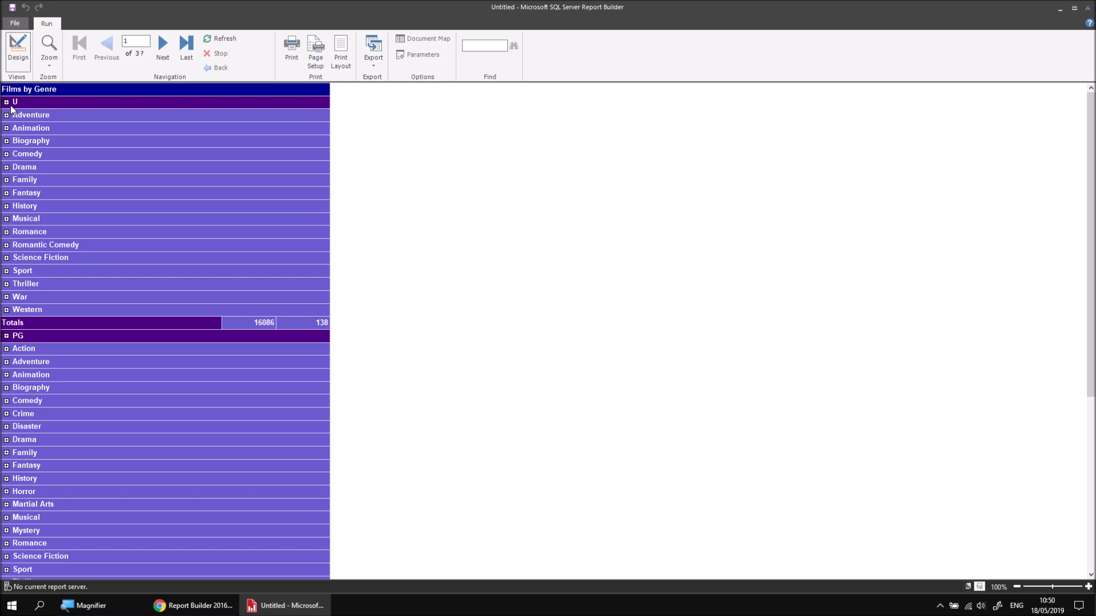
key(super+plus)
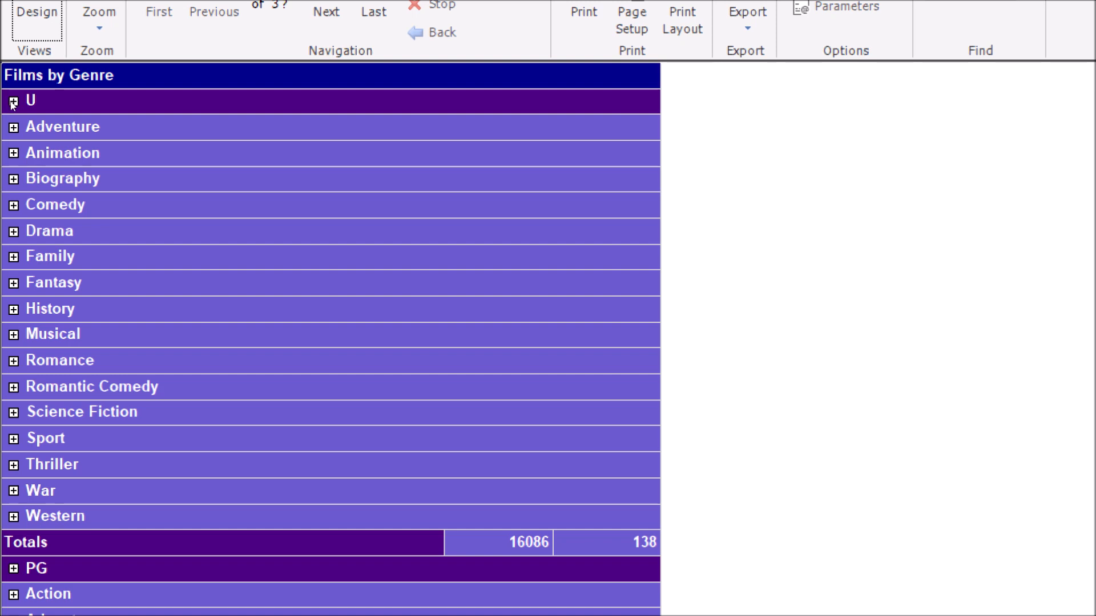
key(super+minus)
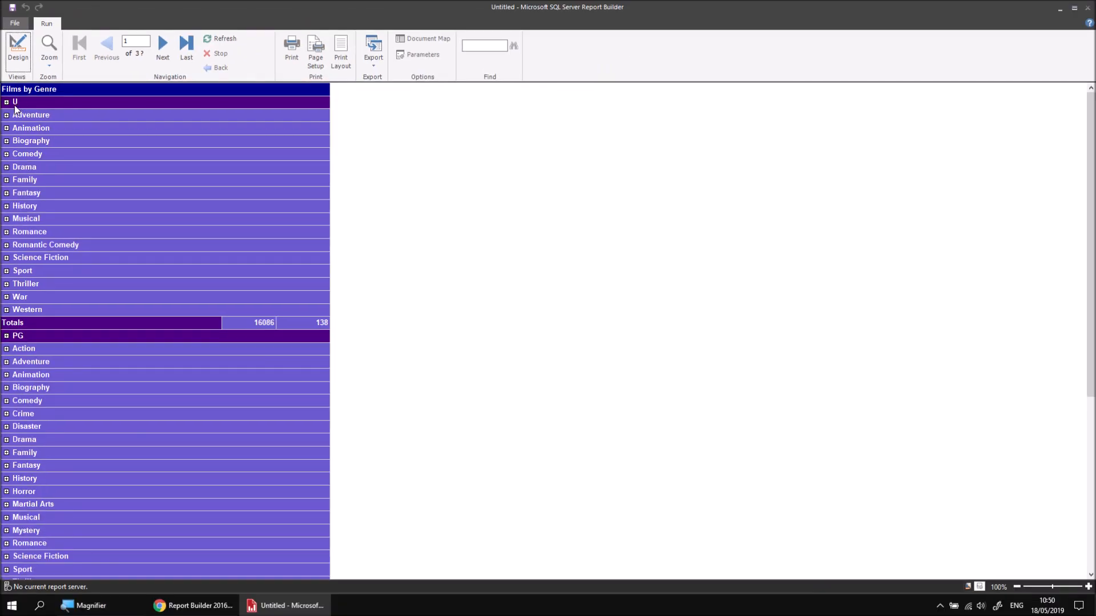
click(6, 102)
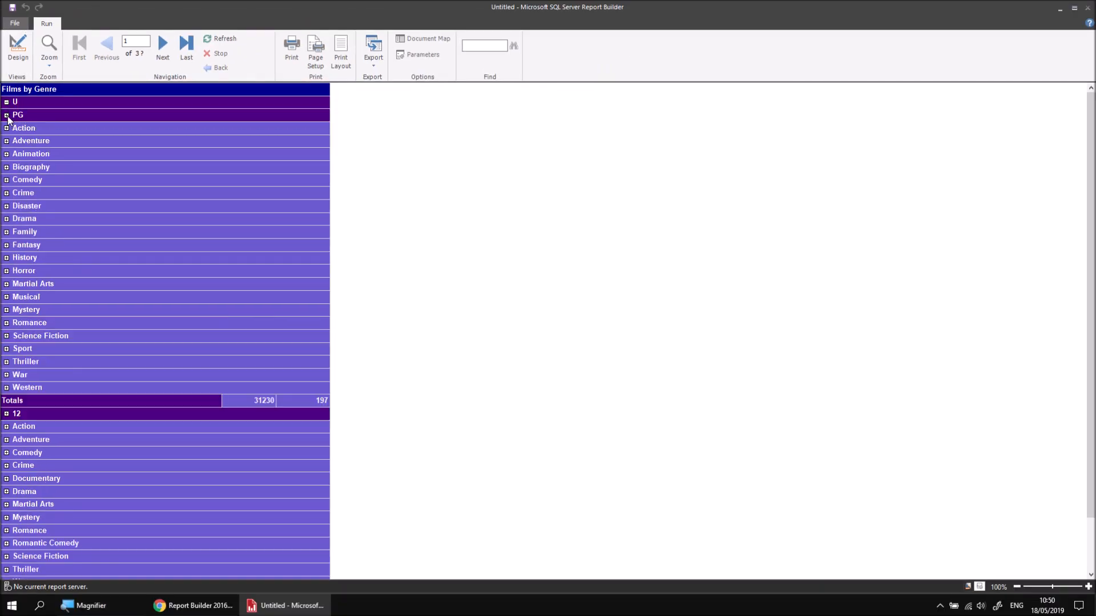
click(7, 115)
click(6, 128)
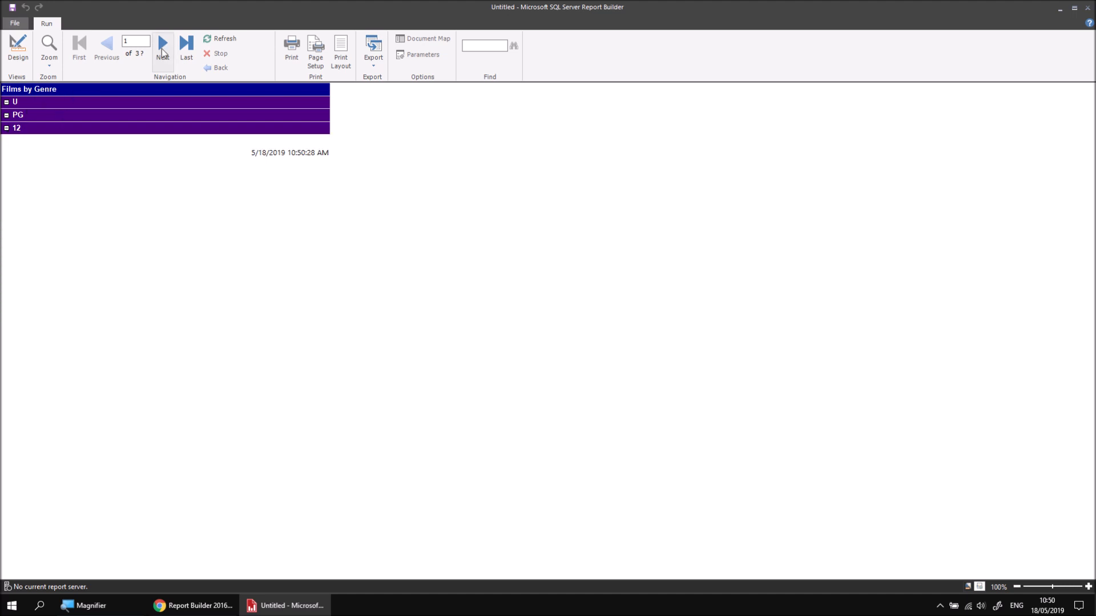
Step: Collapse the 12A, 15 and 18 certificates on the second page of the preview and return to the design
click(162, 43)
click(6, 89)
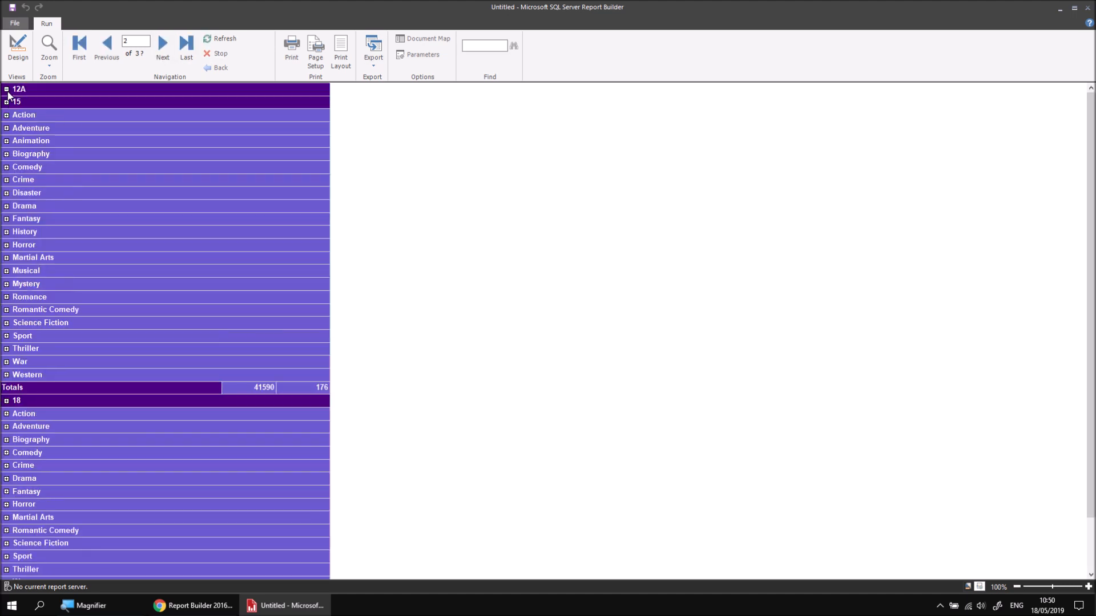
click(6, 102)
click(6, 116)
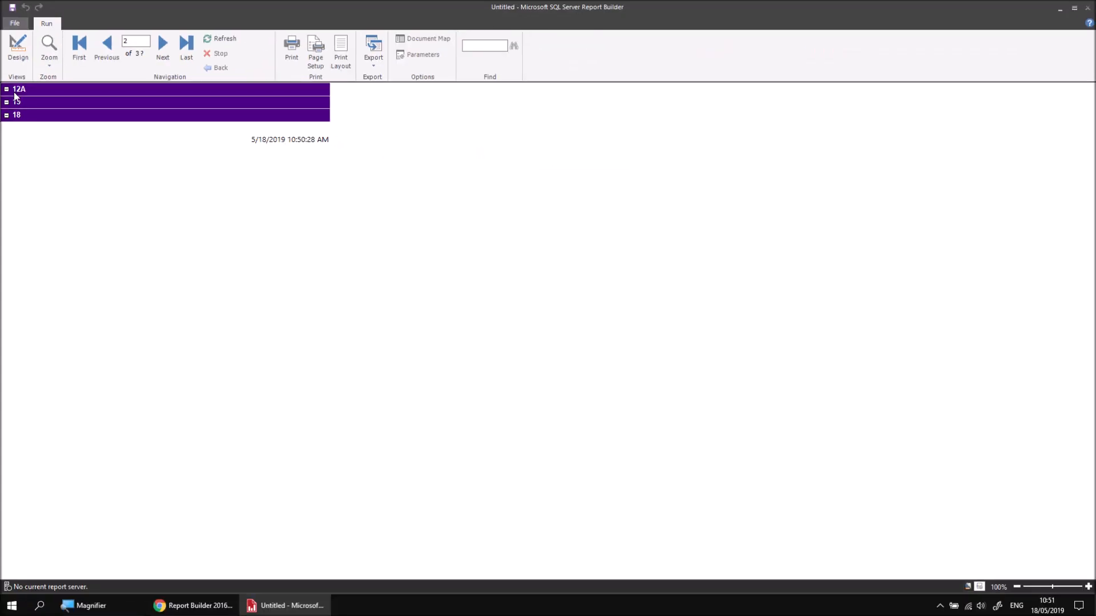
click(18, 51)
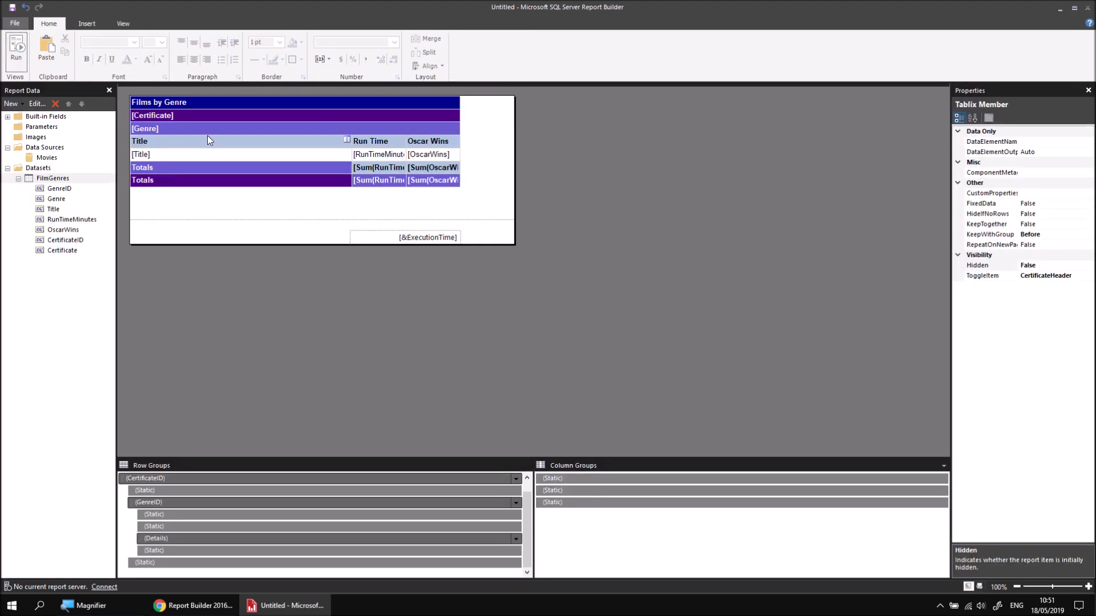
Step: Set the InitialToggleState property of the CertificateHeader text box to True
click(207, 115)
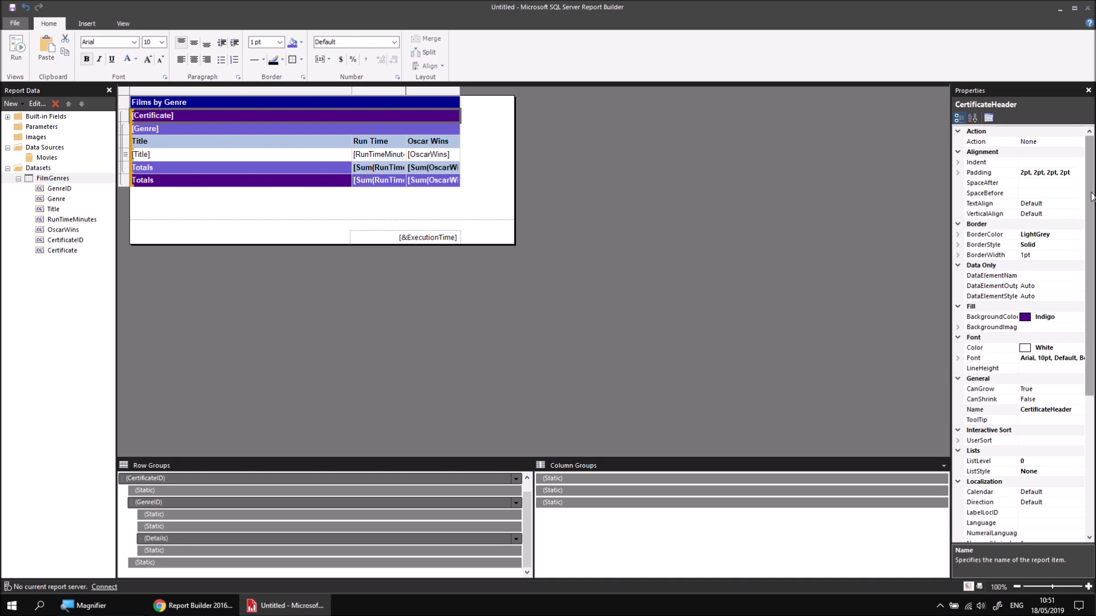
scroll(1091, 197, down, 5)
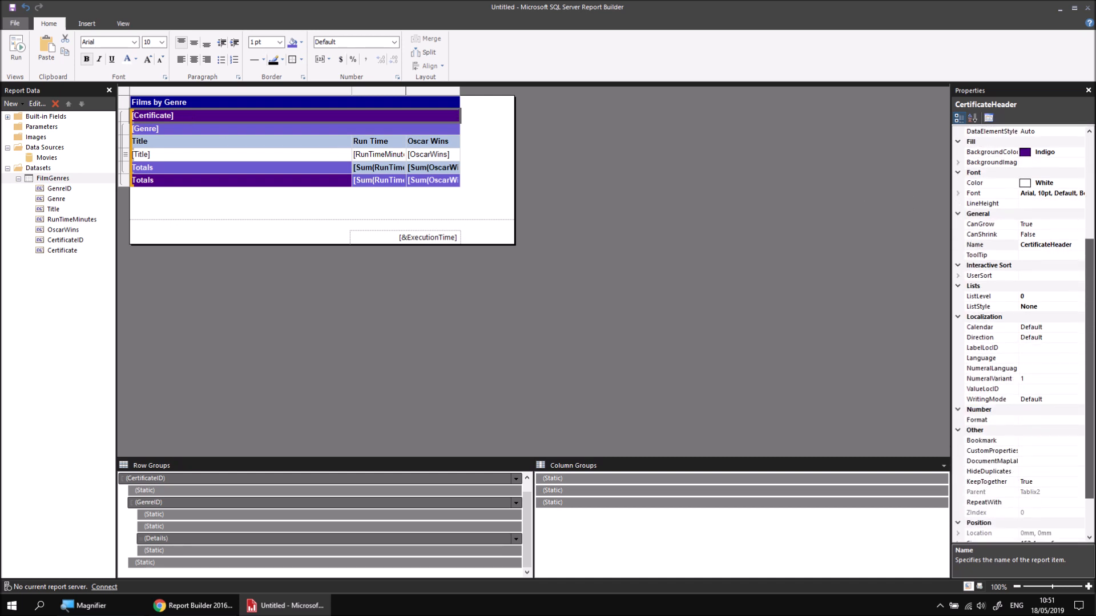
scroll(1042, 526, down, 2)
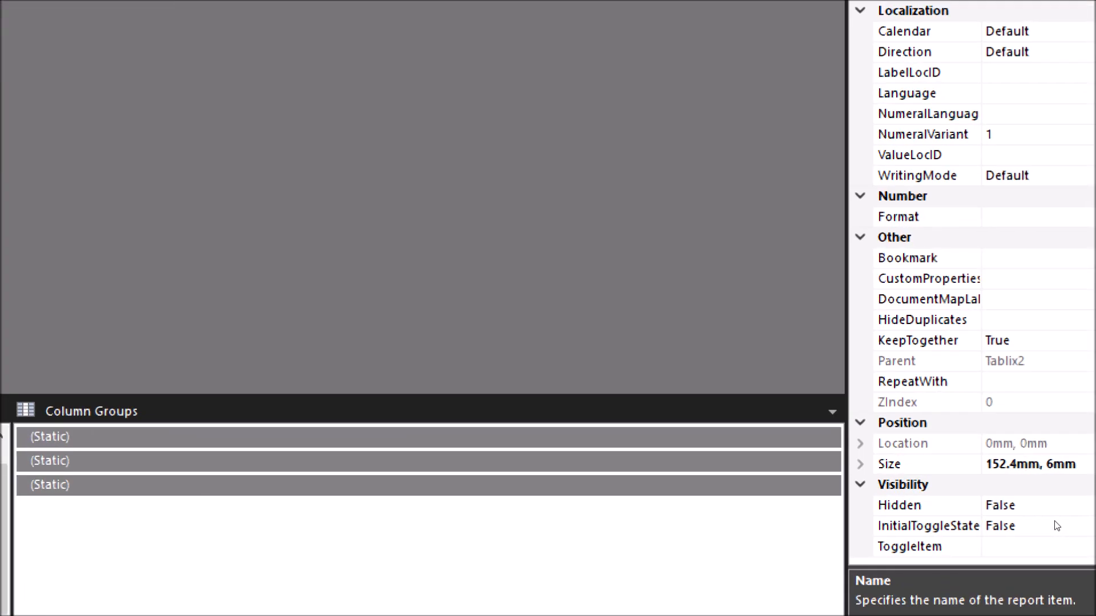
click(1016, 524)
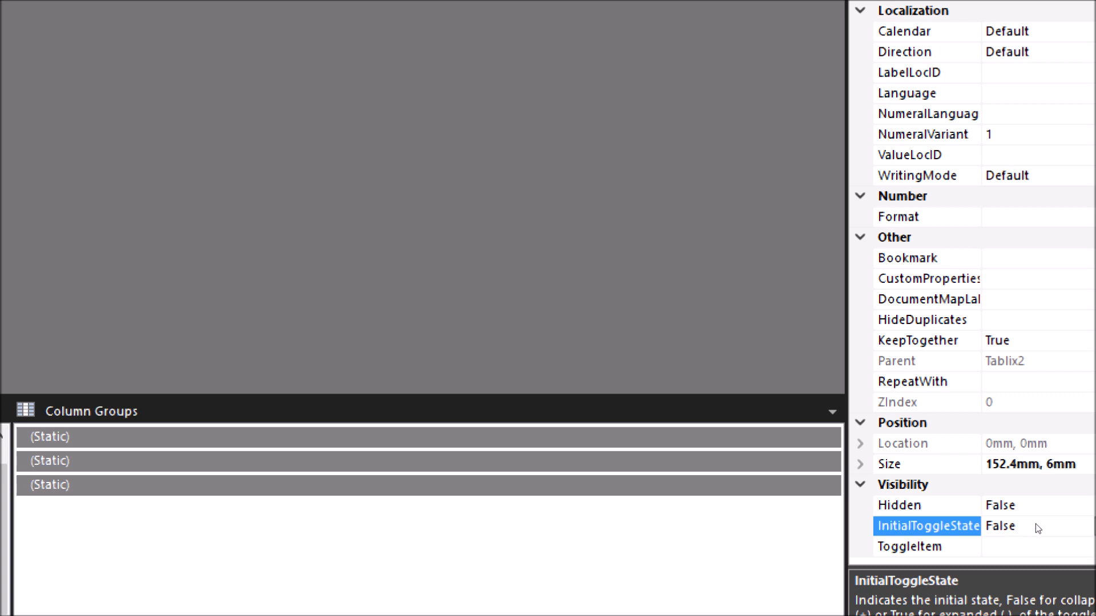
click(1056, 526)
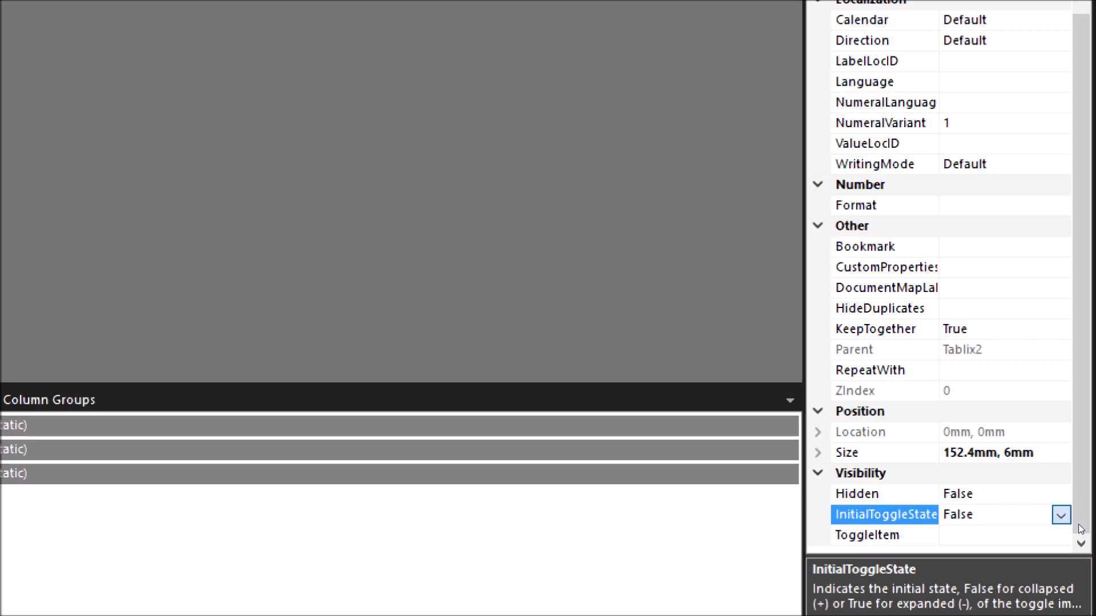
click(1060, 515)
click(1027, 554)
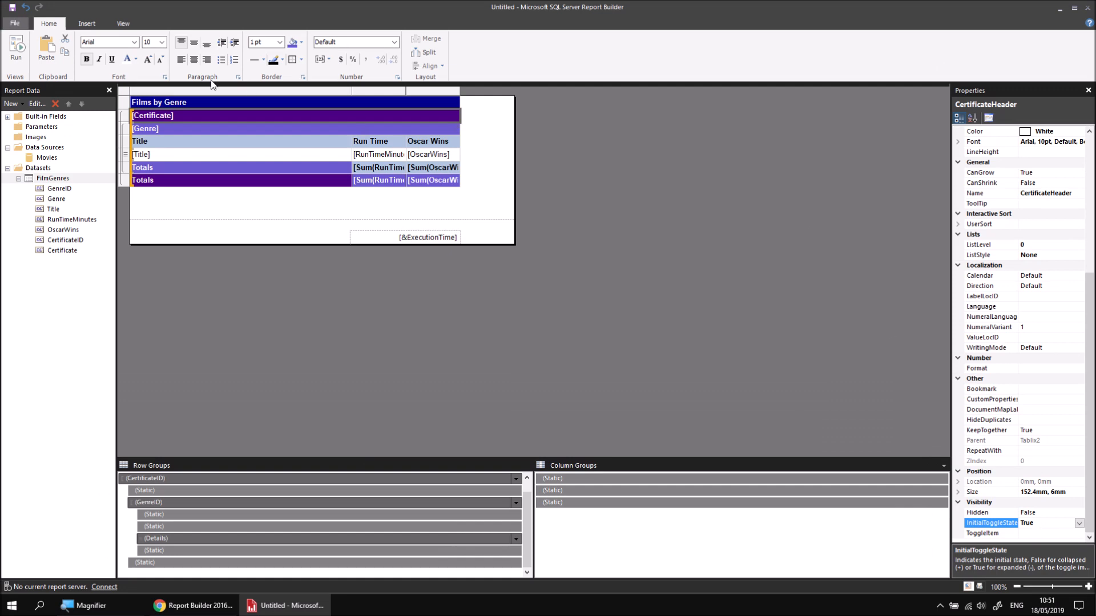
Step: Preview the report and test the U certificate's toggle by collapsing and re-expanding it
click(17, 49)
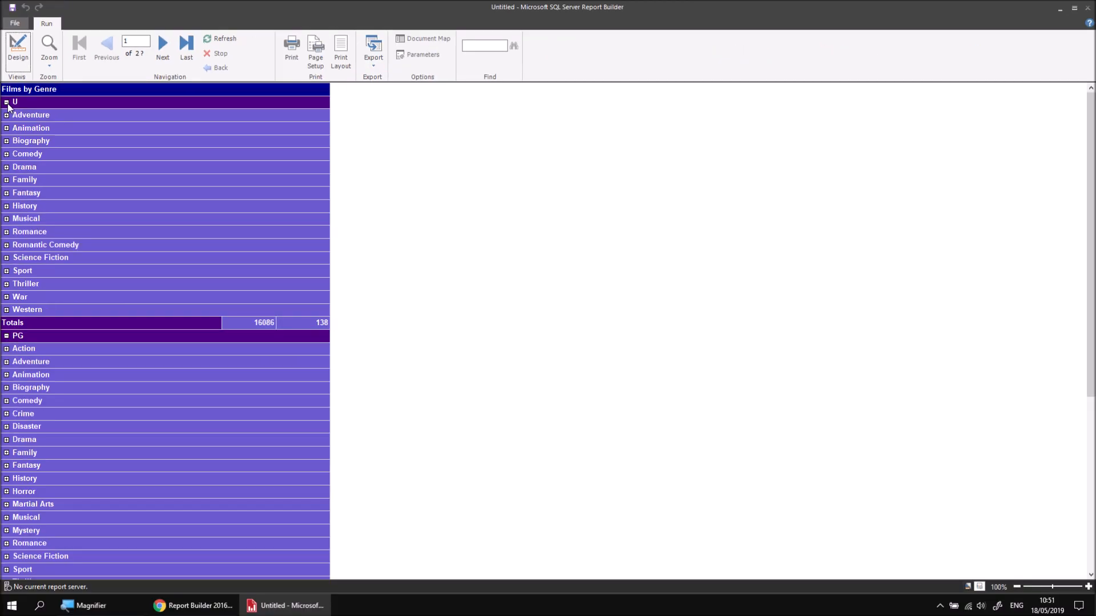
click(7, 103)
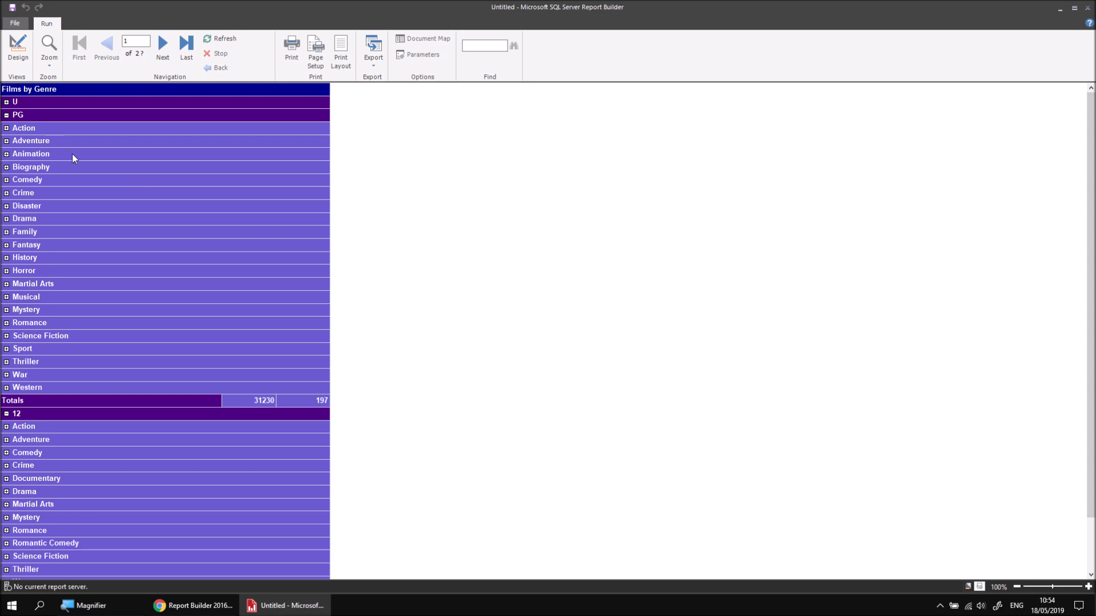
click(7, 102)
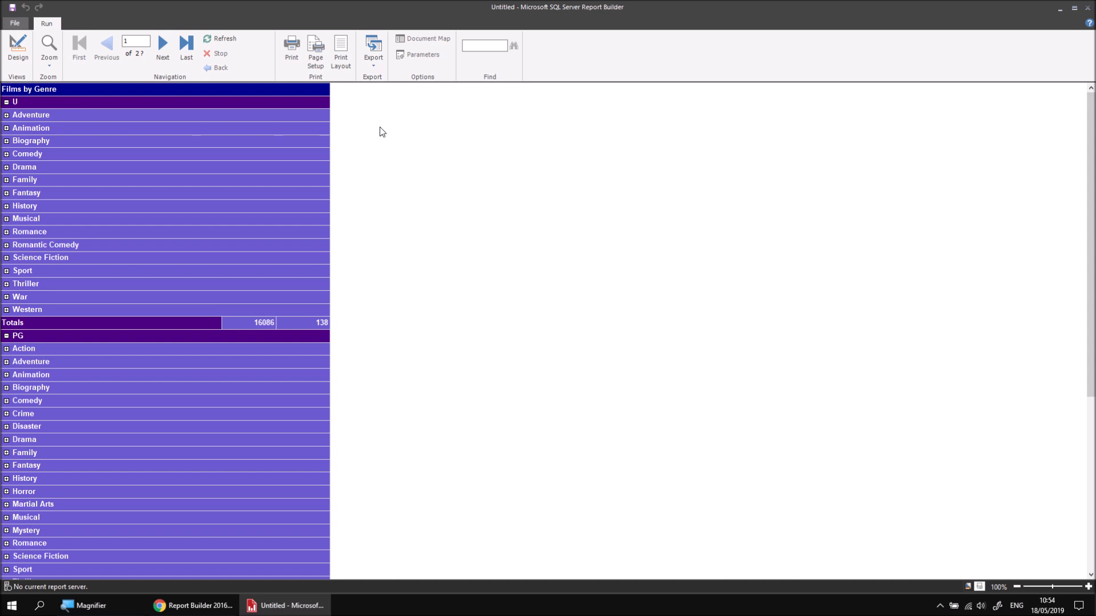
Step: Export the previewed report to the Desktop as the Excel file Untitled.xlsx
click(374, 64)
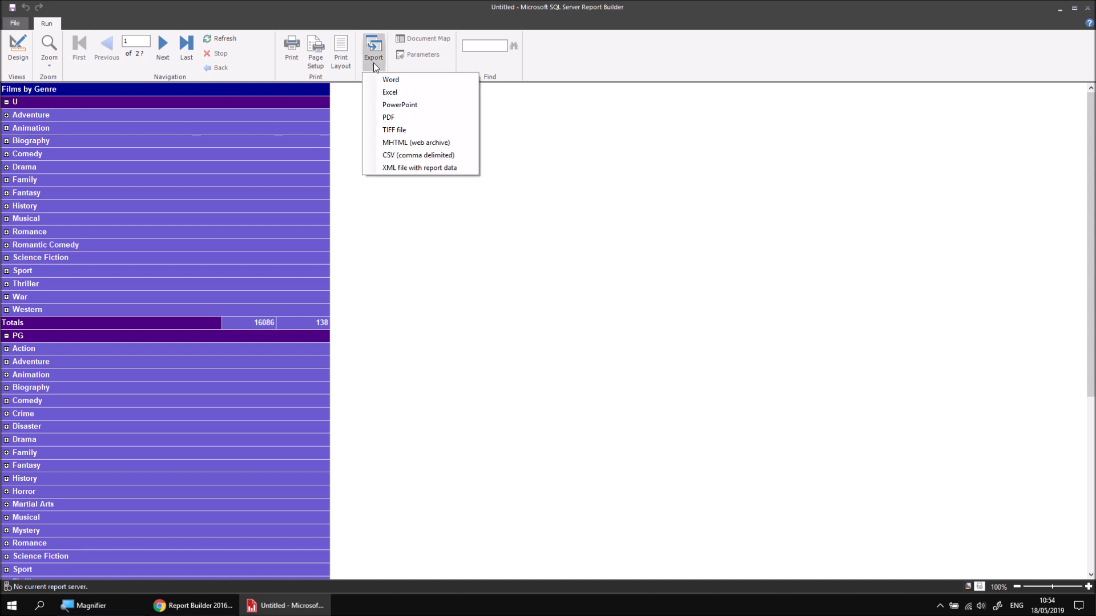
click(377, 91)
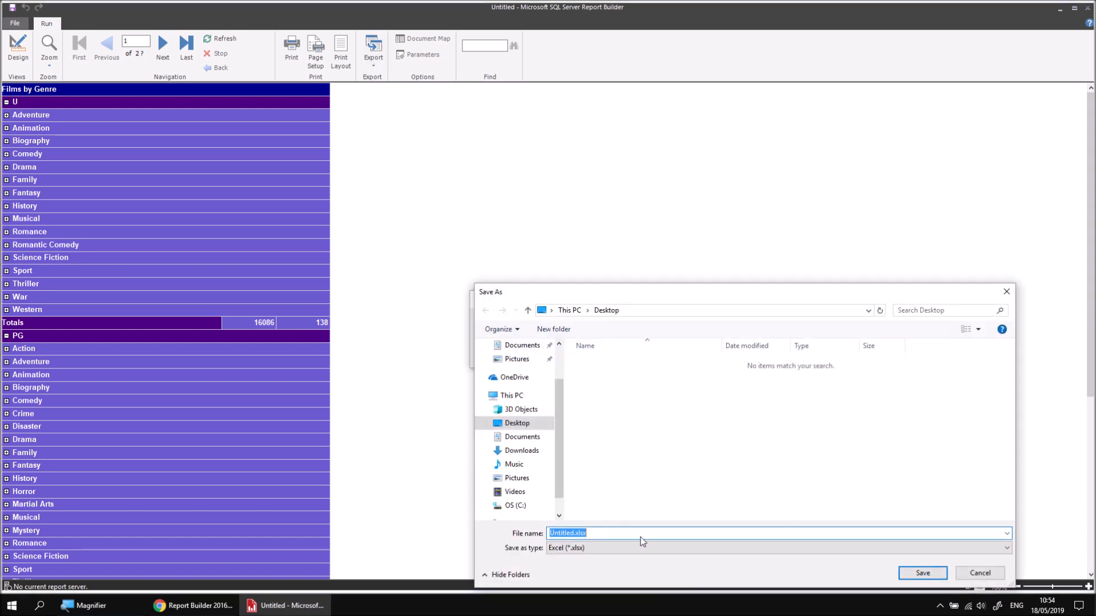
click(923, 574)
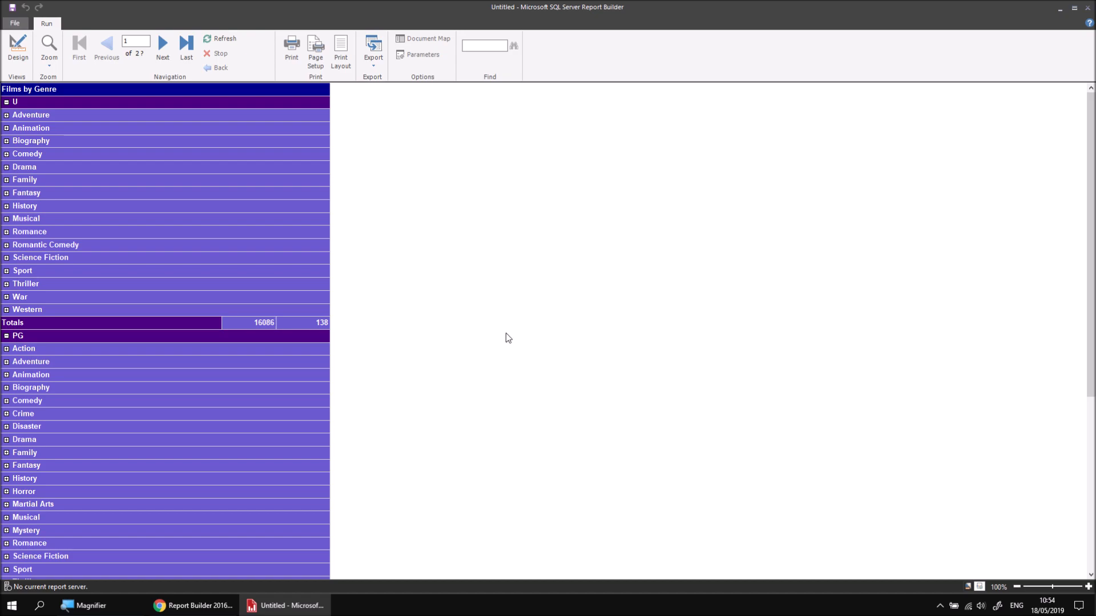
Step: Show the desktop and open the exported Untitled.xlsx workbook in Excel
key(super+d)
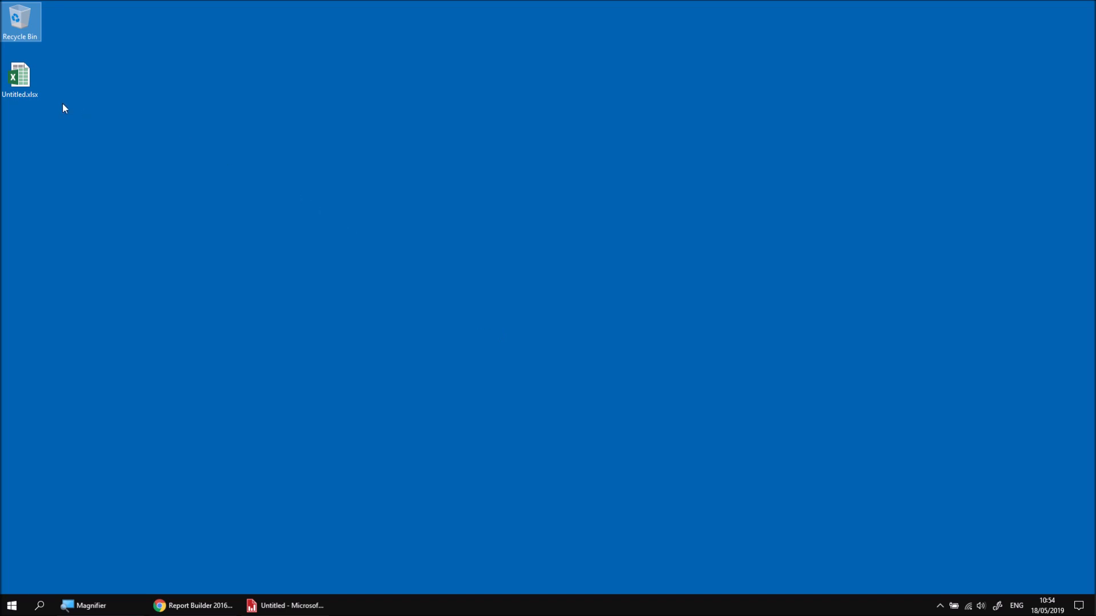
click(19, 76)
double_click(19, 76)
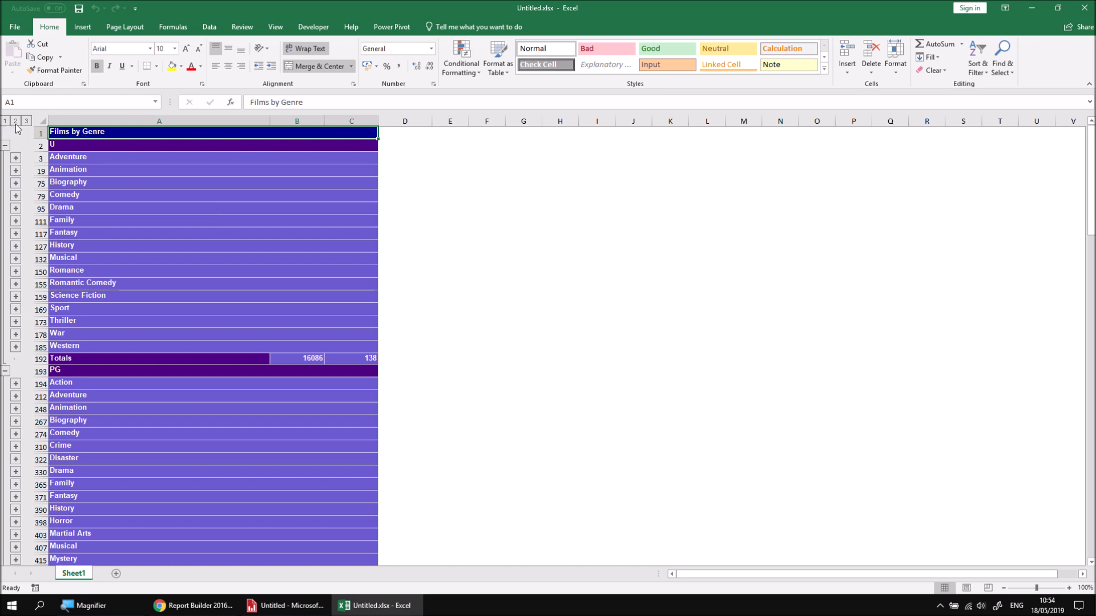
Step: Expand the Adventure and Animation genres under certificate U in the worksheet, then collapse both again
click(16, 158)
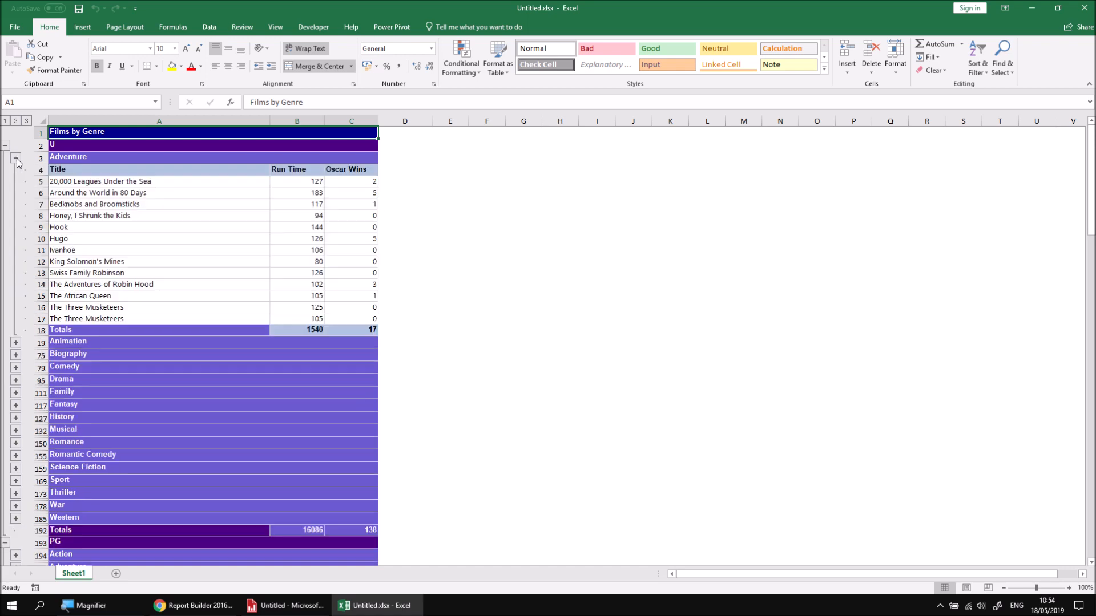
click(15, 342)
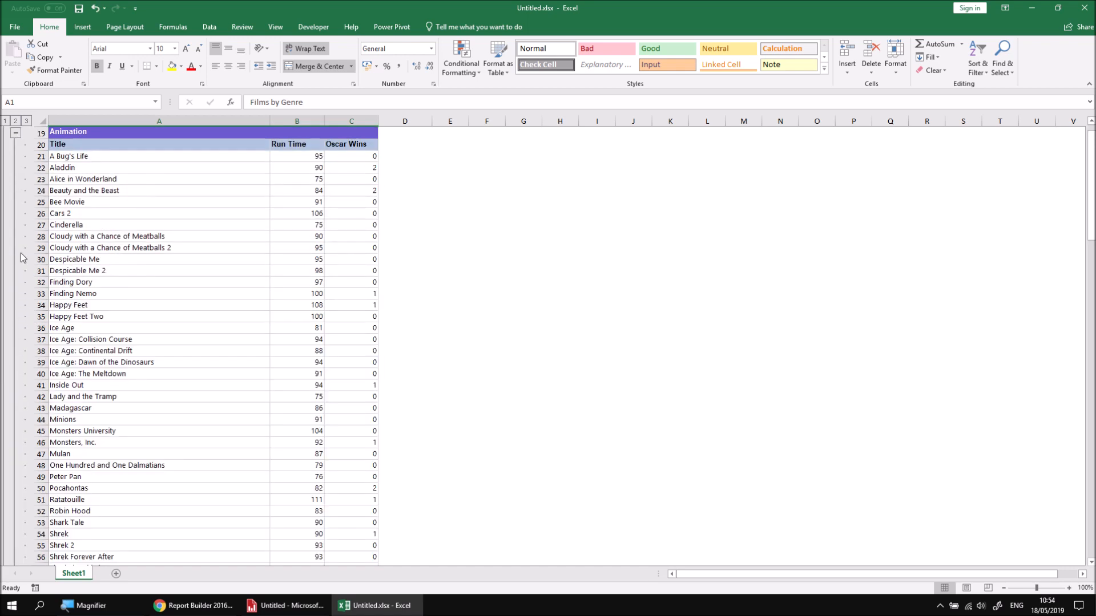
click(16, 135)
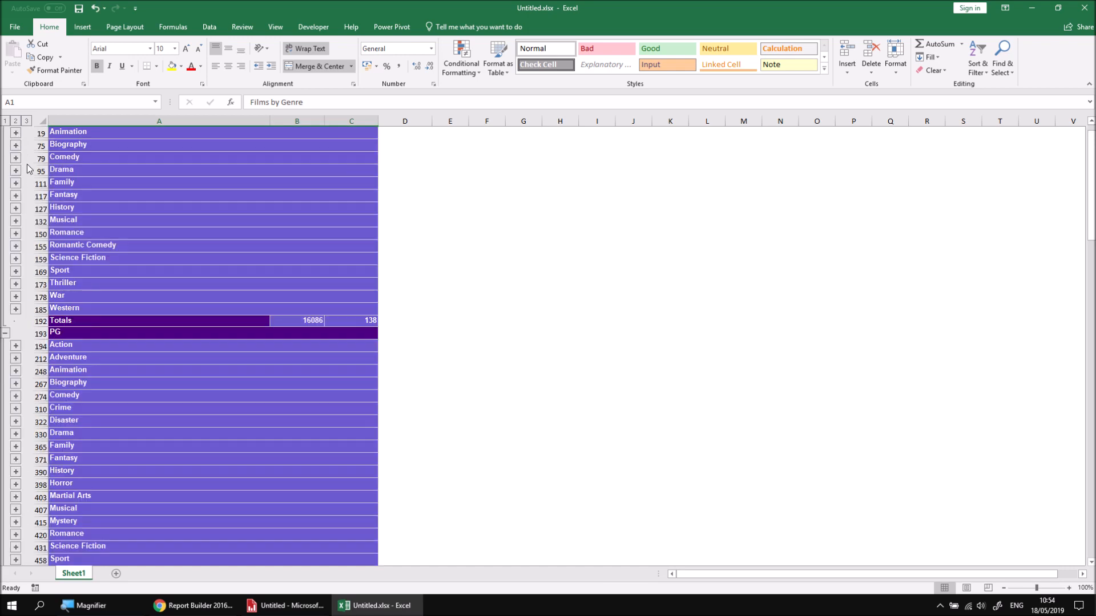
scroll(27, 163, up, 6)
click(15, 158)
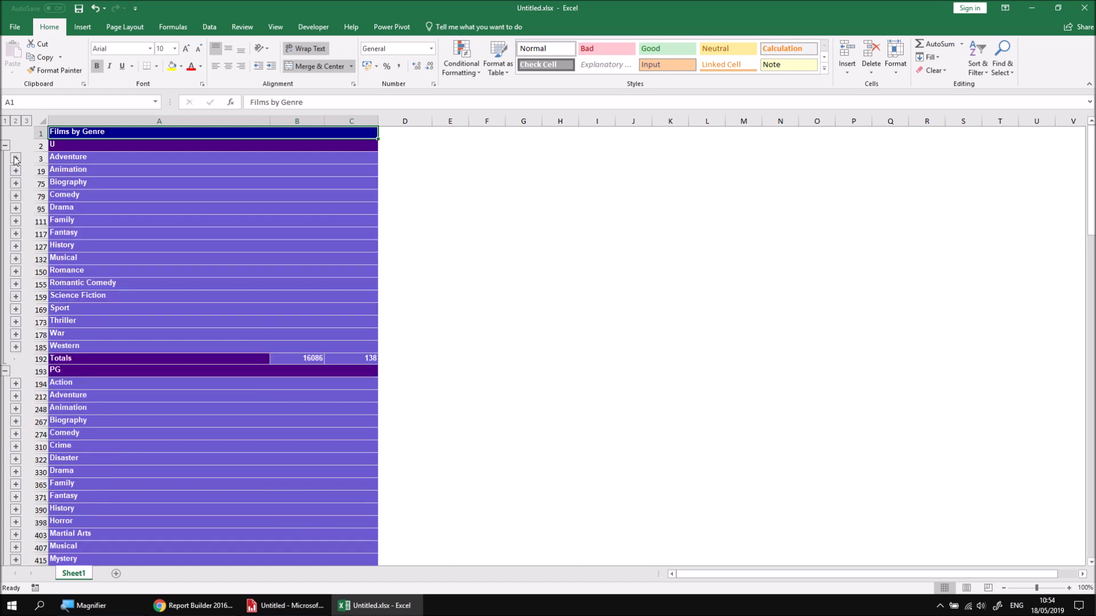
Step: Collapse the U and PG certificates, then switch the whole sheet's outline between fully expanded detail and certificates only
click(5, 146)
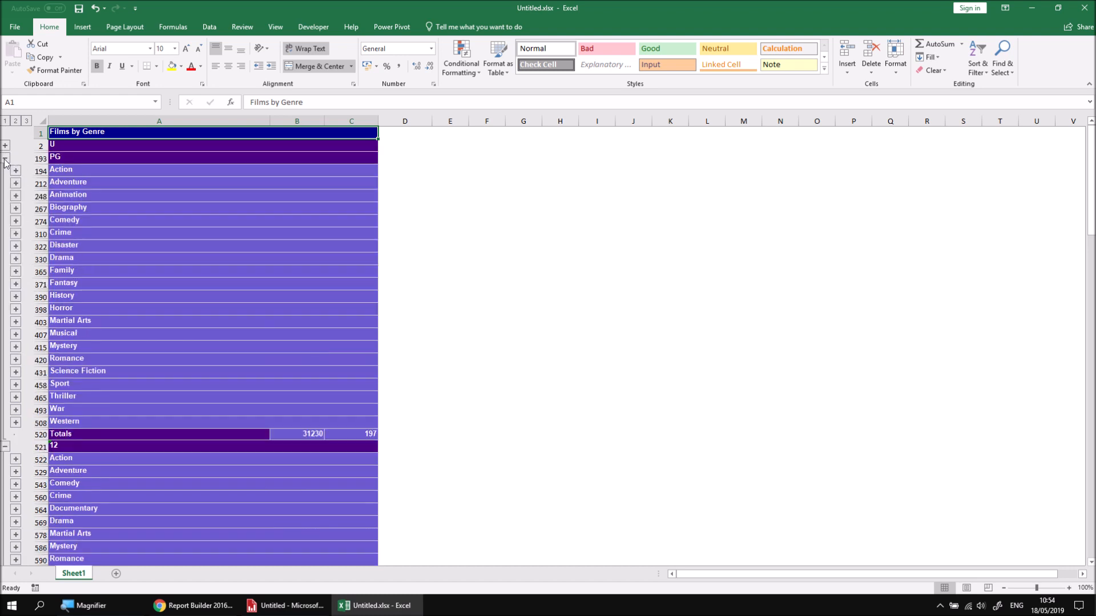
click(5, 159)
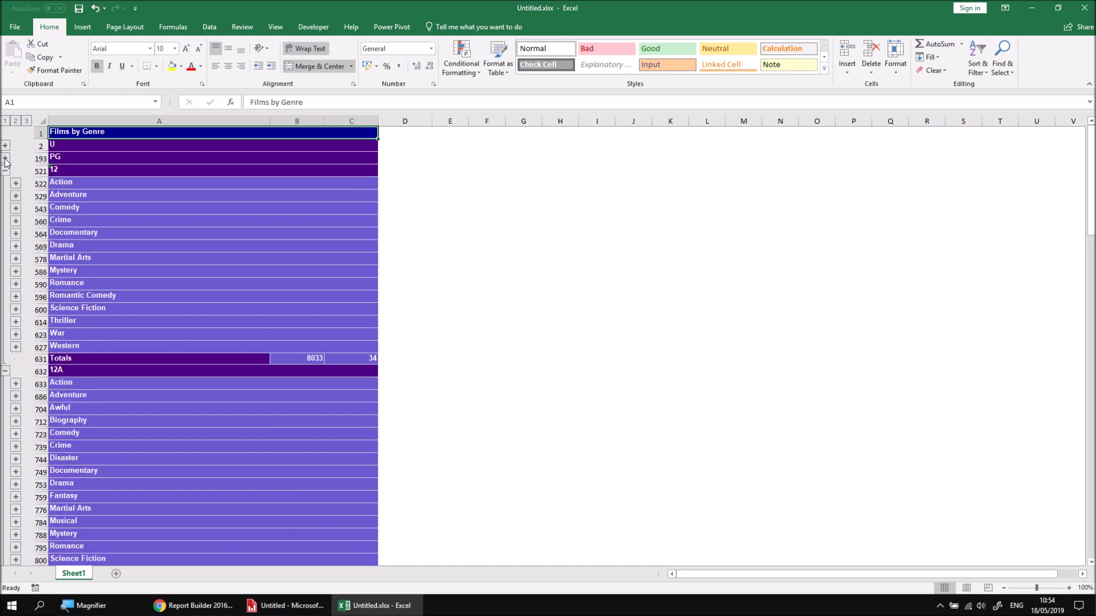
click(16, 121)
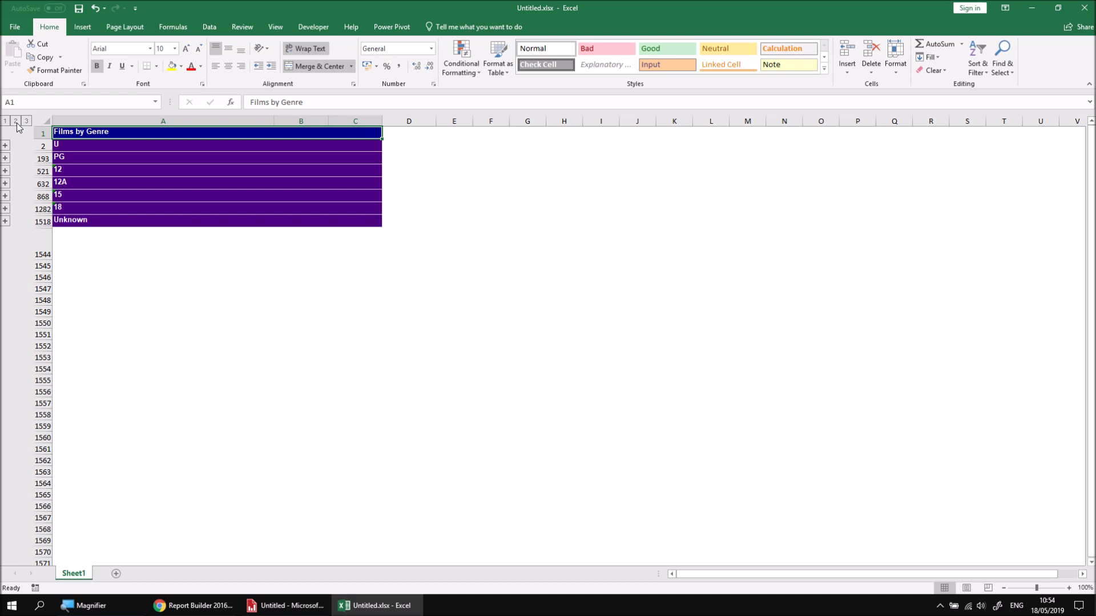
click(26, 121)
click(26, 122)
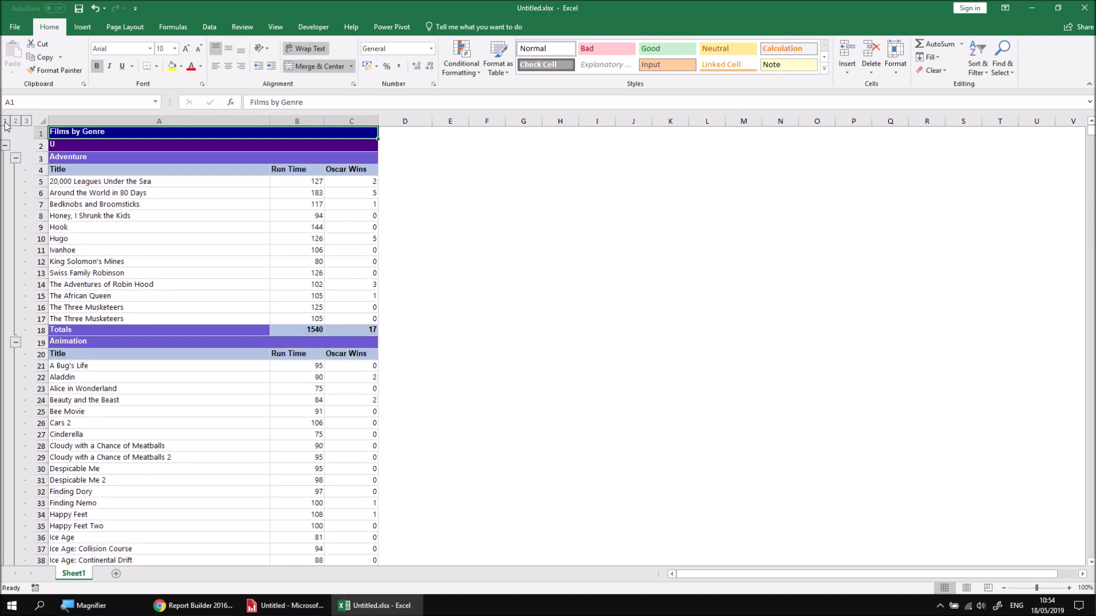
click(5, 121)
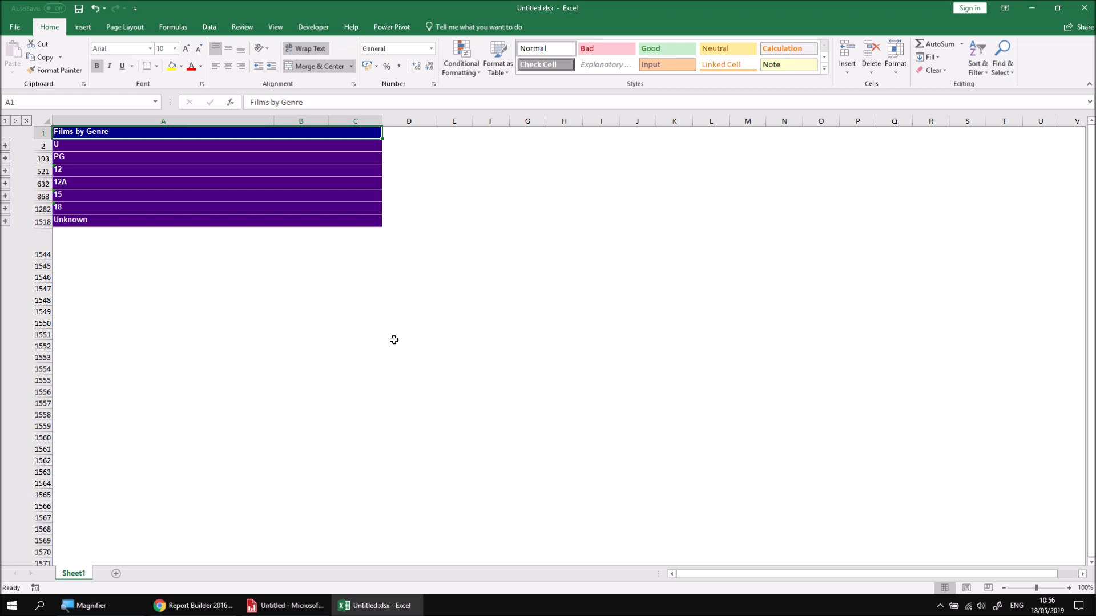
Step: Switch back to the Report Builder preview and test the Comedy genre's toggle under certificate U, leaving it collapsed
click(281, 607)
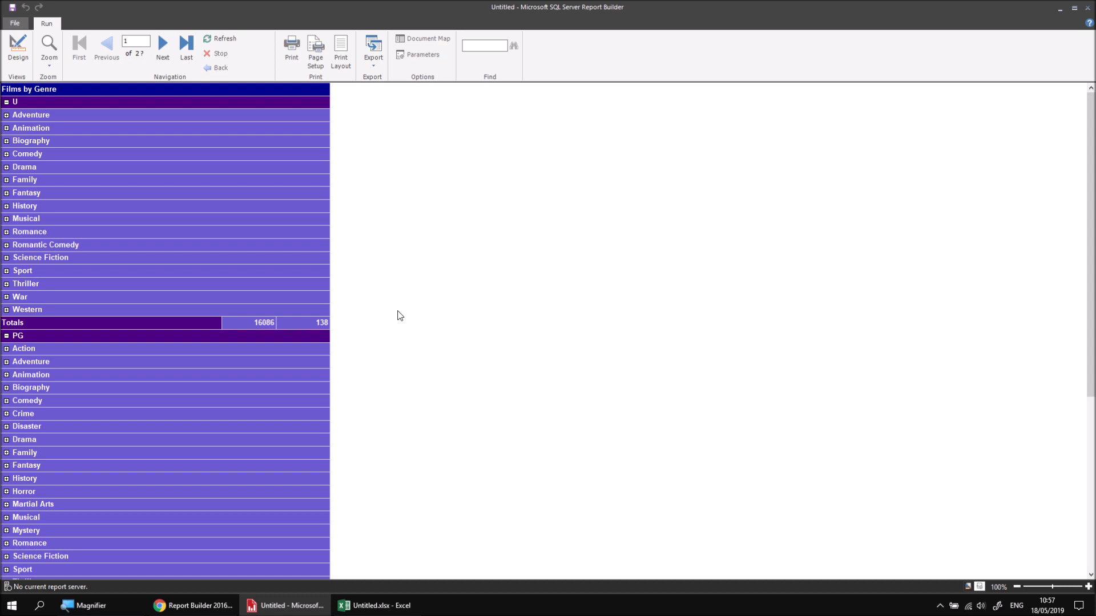
click(6, 154)
click(7, 154)
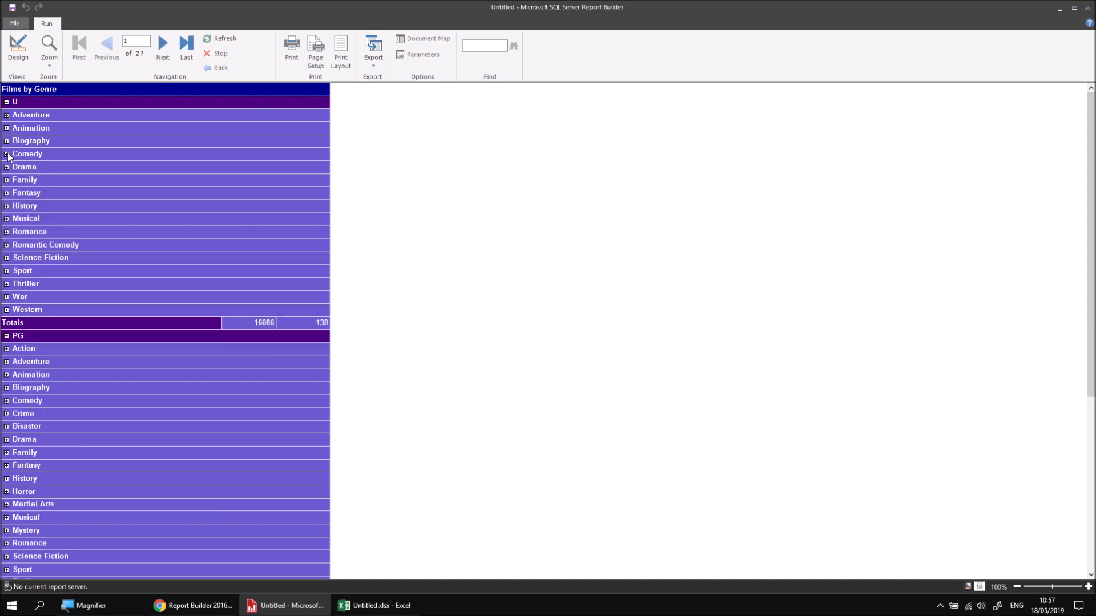